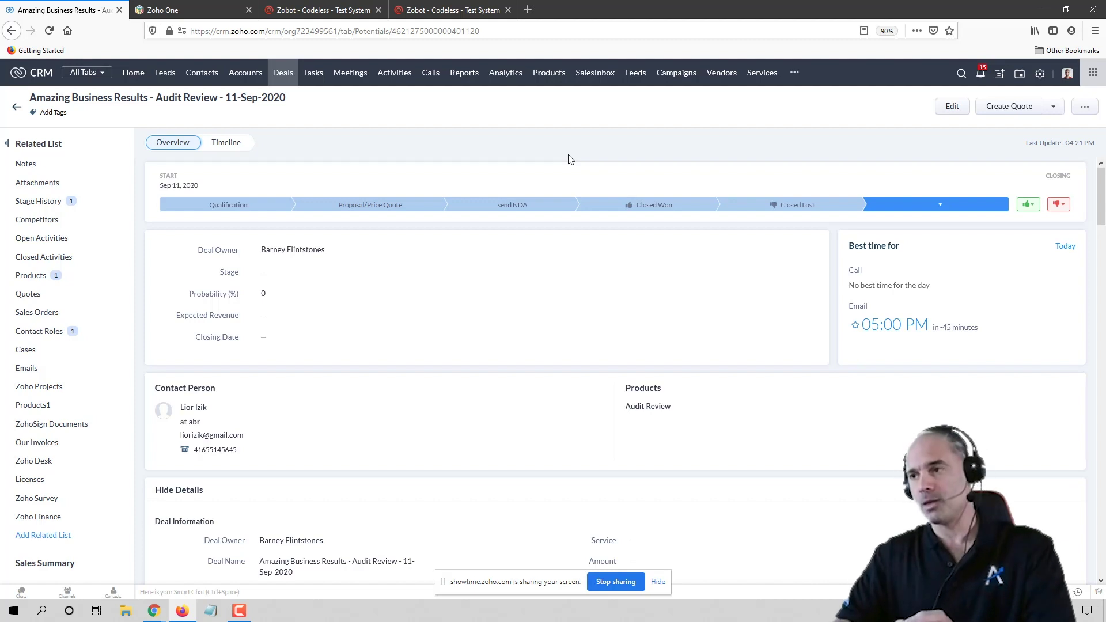
# Step: Open the Workflow Rules page in the CRM setup
pyautogui.click(1041, 74)
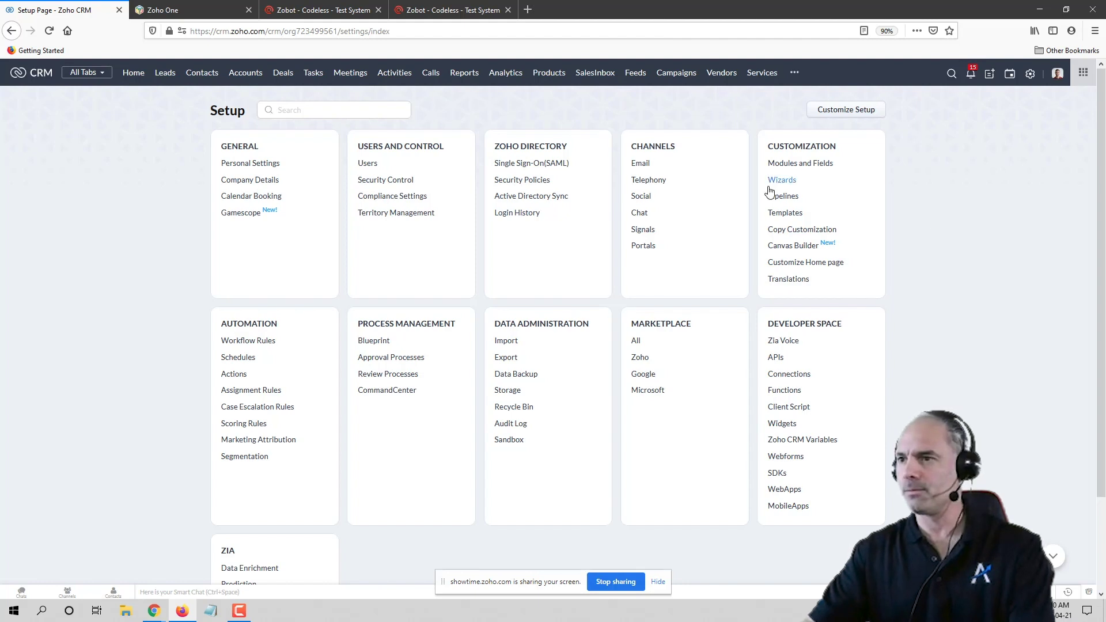
pyautogui.click(255, 343)
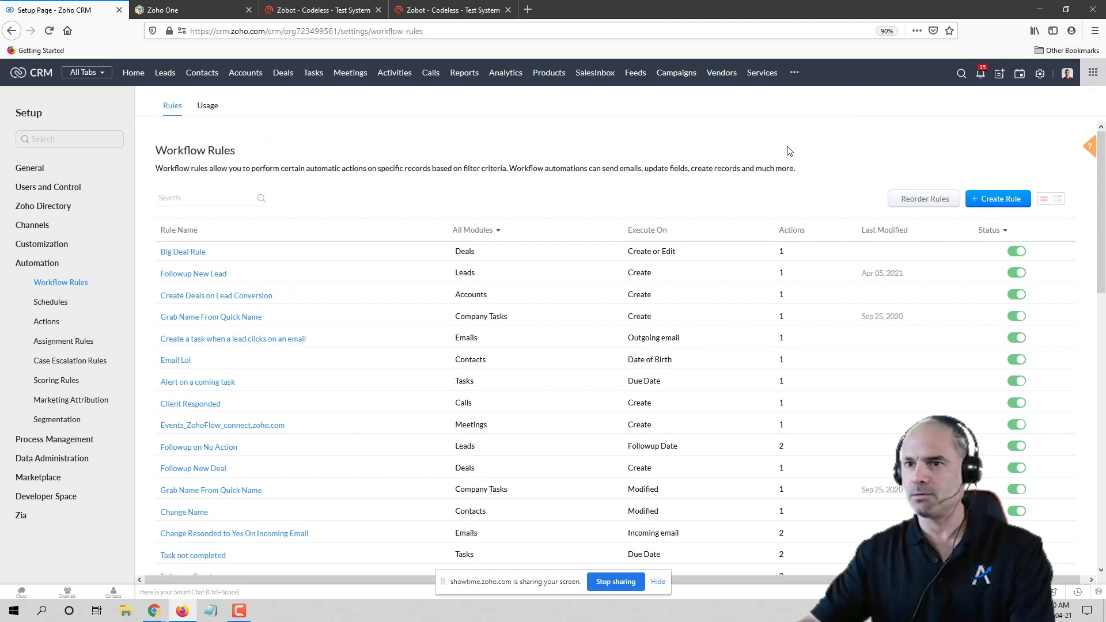
pyautogui.click(1002, 199)
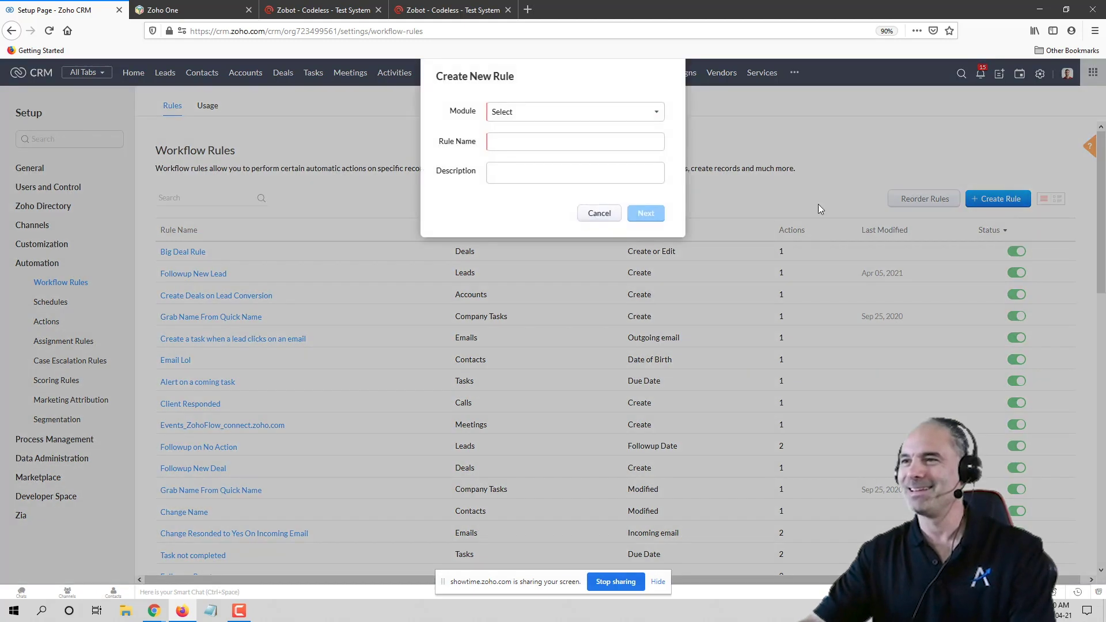
pyautogui.click(546, 118)
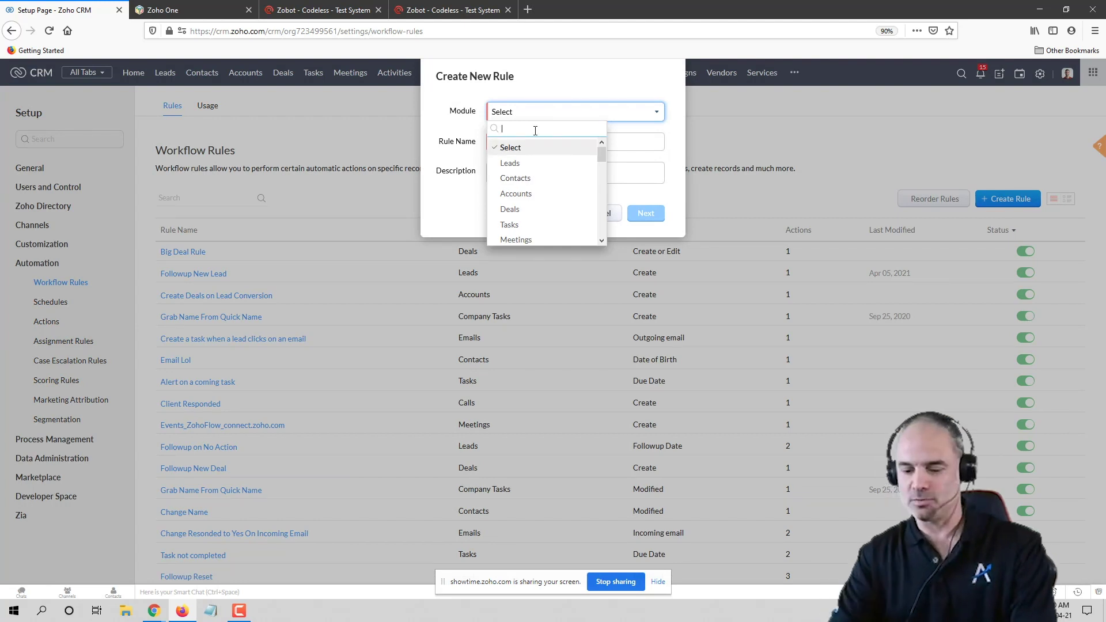
pyautogui.write('ema')
pyautogui.click(511, 148)
pyautogui.click(526, 141)
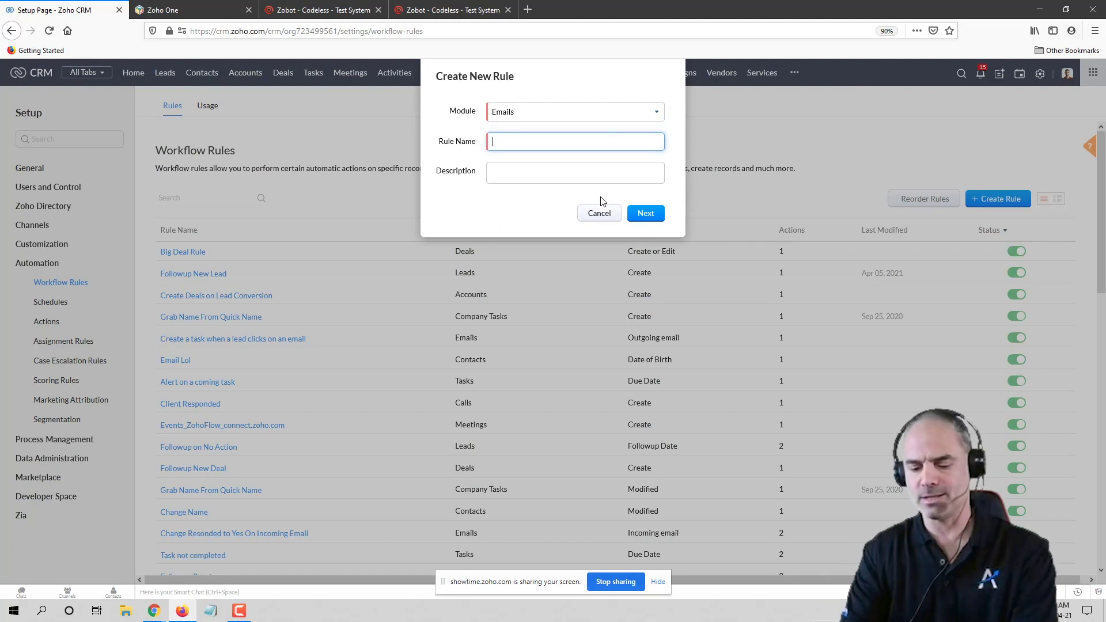
pyautogui.write('Count')
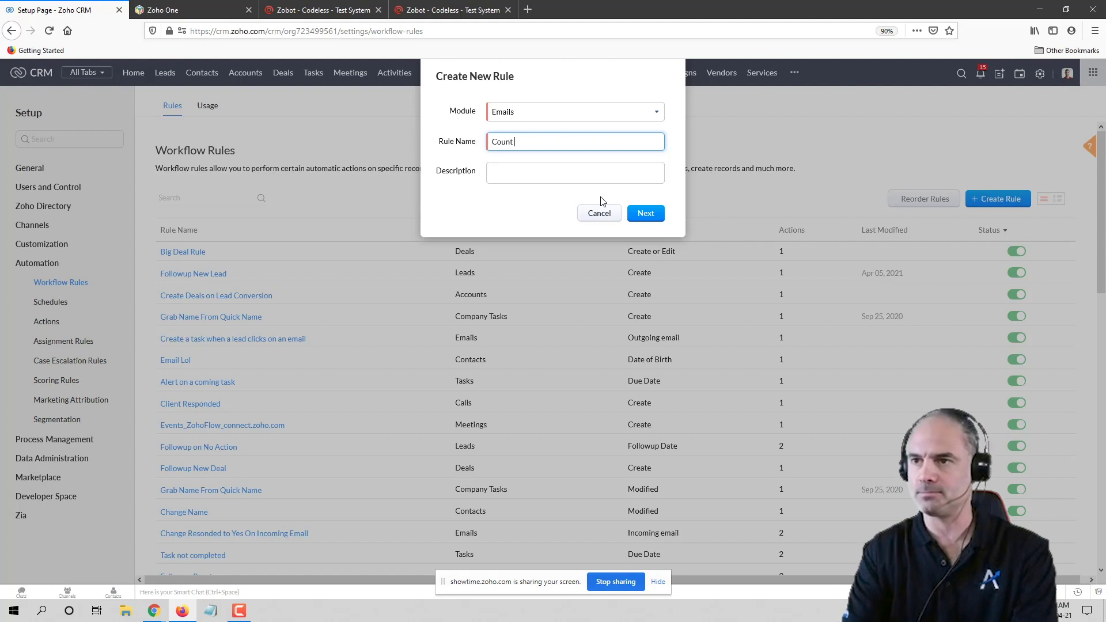
pyautogui.write(' no of')
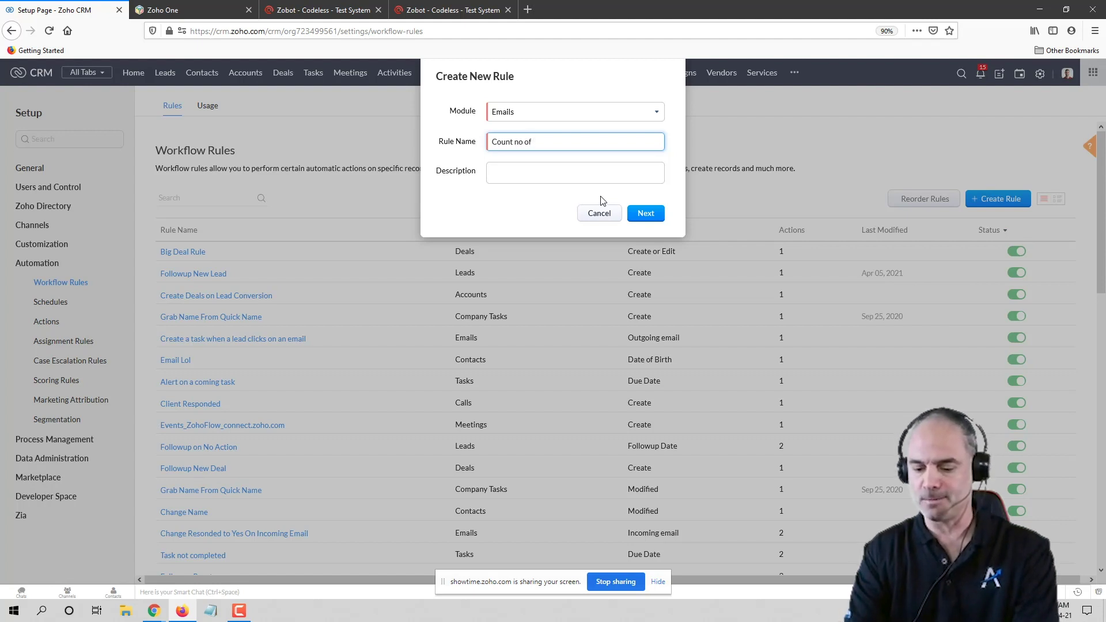
pyautogui.write(' clicks')
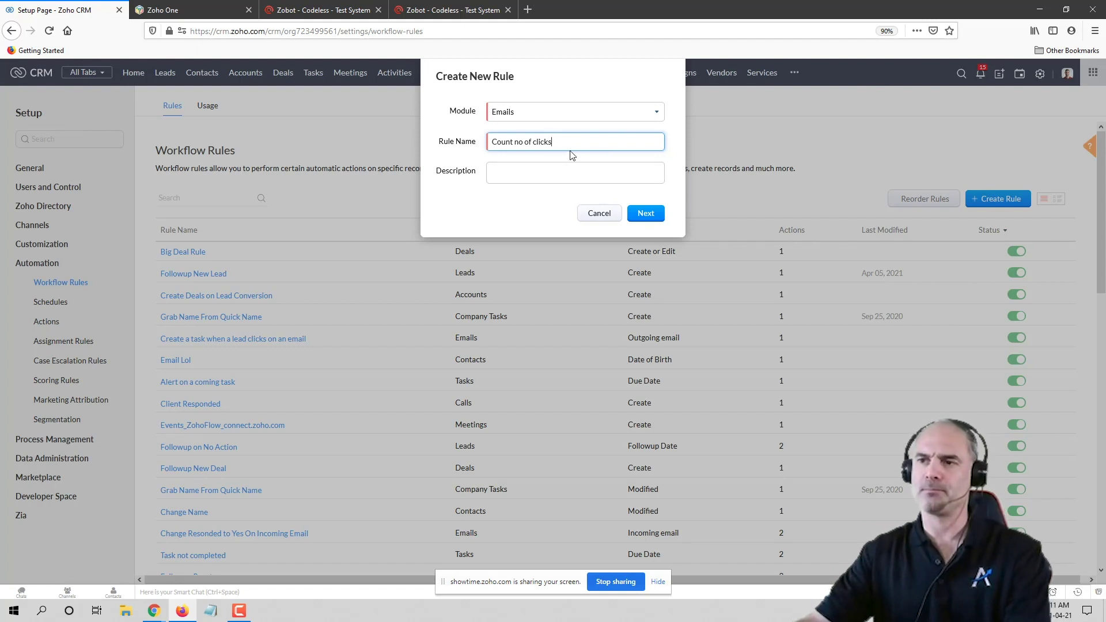
pyautogui.doubleClick(542, 142)
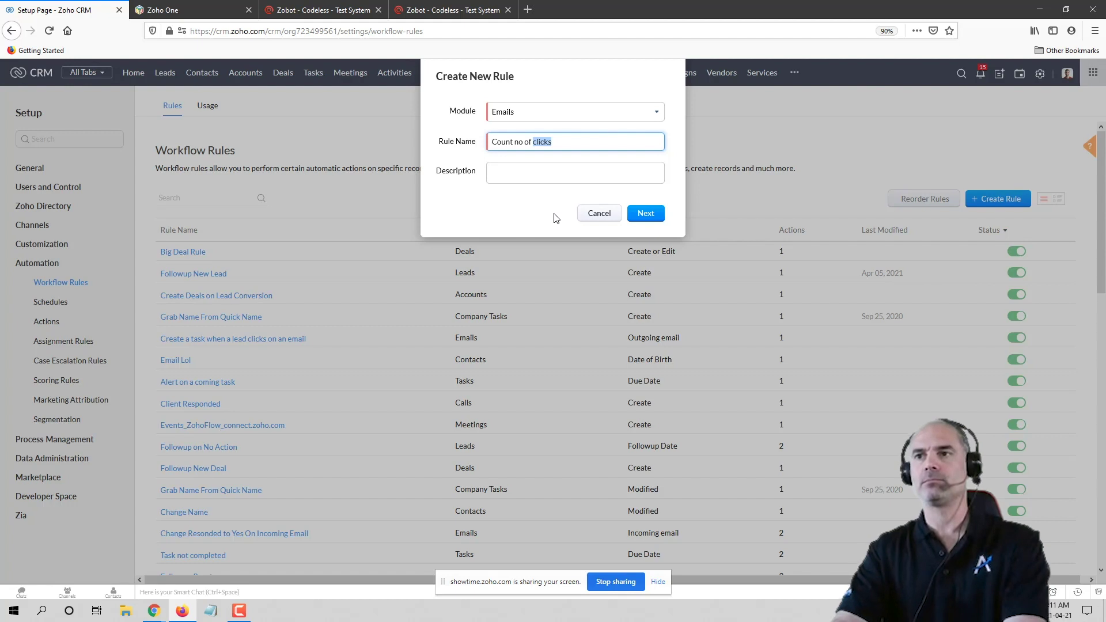
pyautogui.click(597, 213)
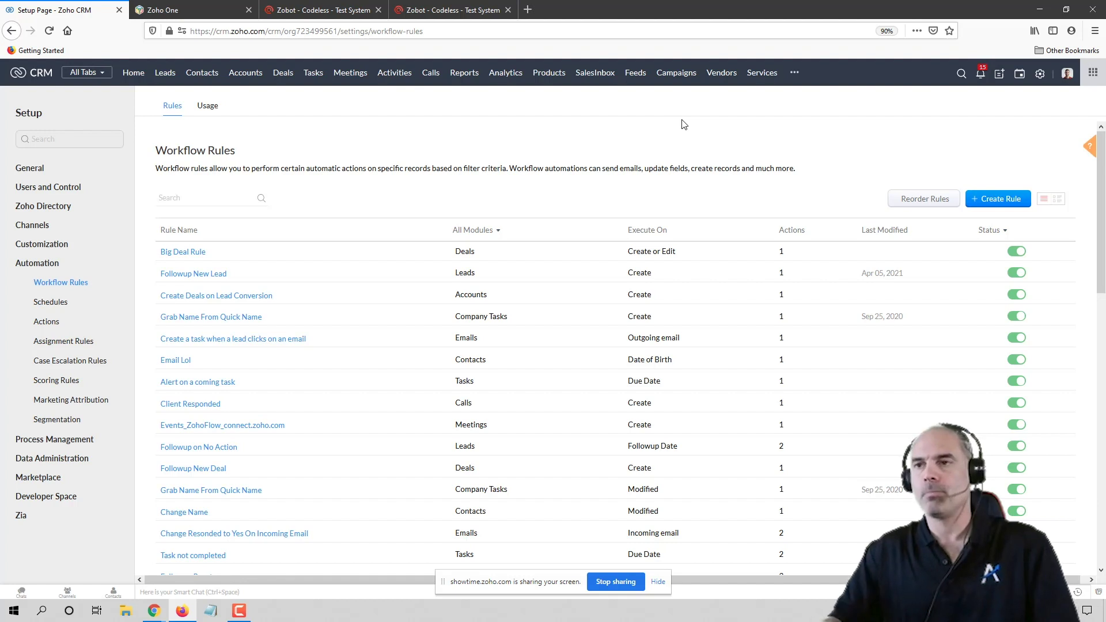
# Step: Open the Izik Academy website in a new browser tab and examine its list of Zoho courses
pyautogui.click(528, 9)
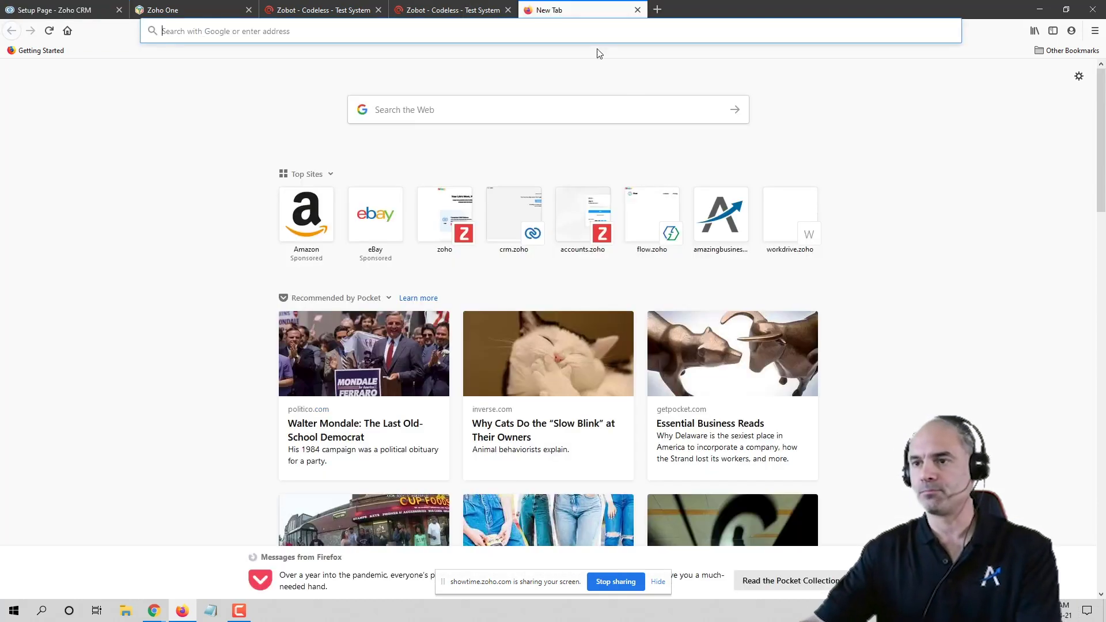
pyautogui.write('b')
pyautogui.press('BackSpace')
pyautogui.write('liorizik.com')
pyautogui.press('Return')
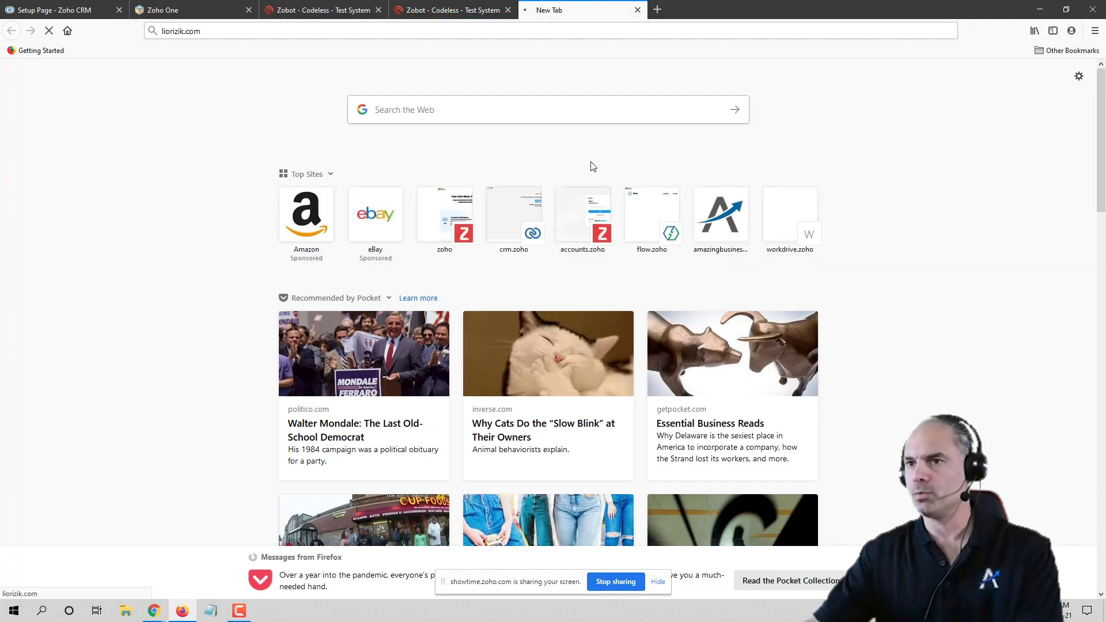
pyautogui.scroll(-6, 611, 297)
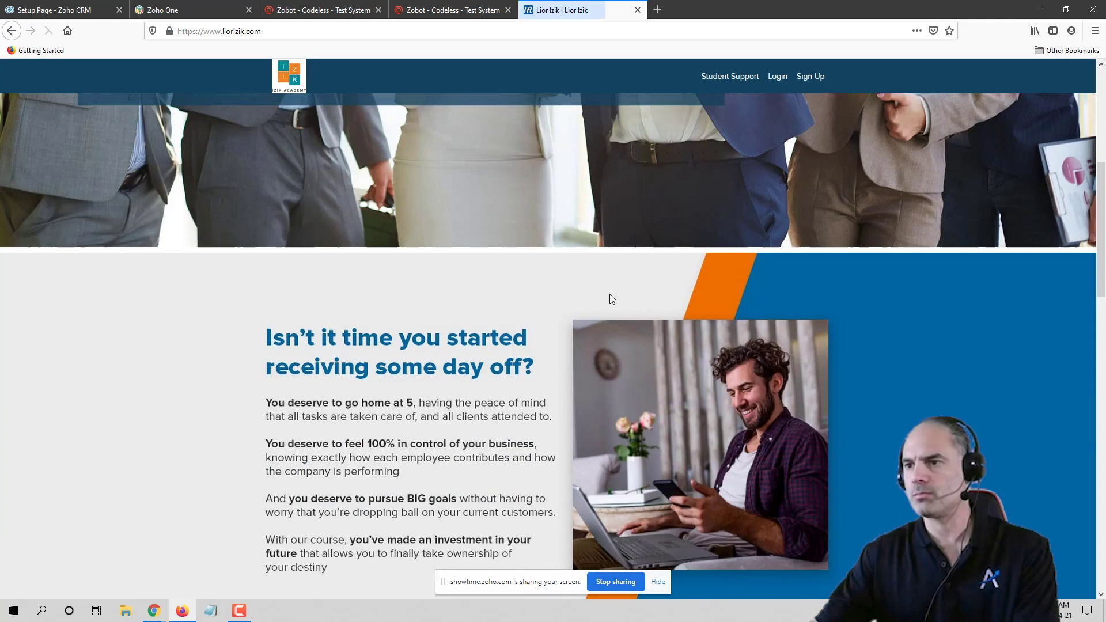
pyautogui.scroll(-10, 612, 299)
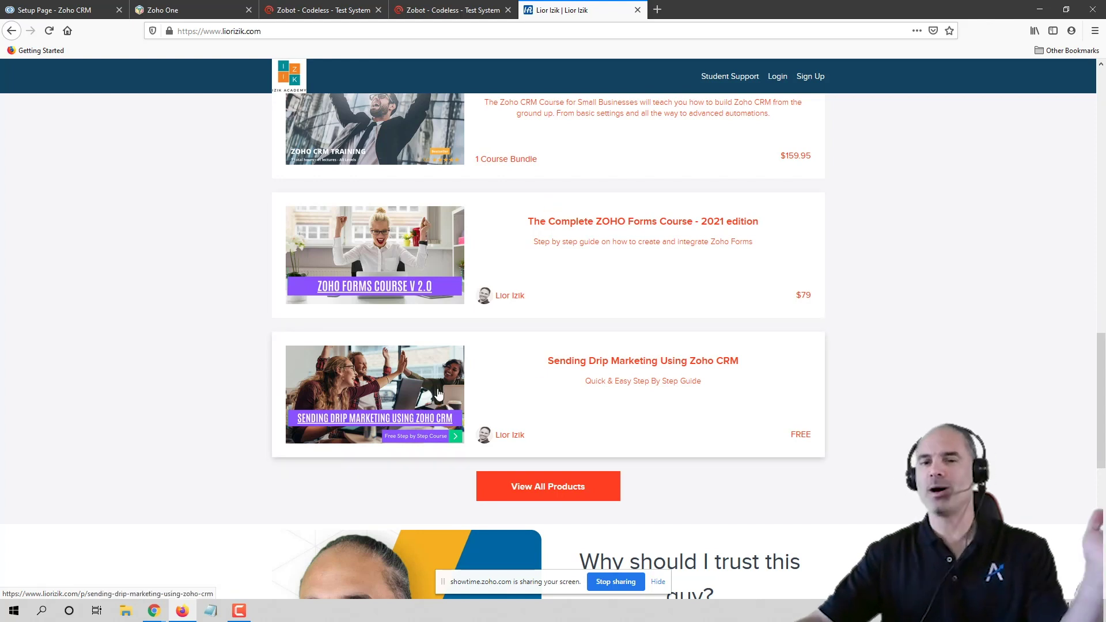
pyautogui.scroll(10, 496, 211)
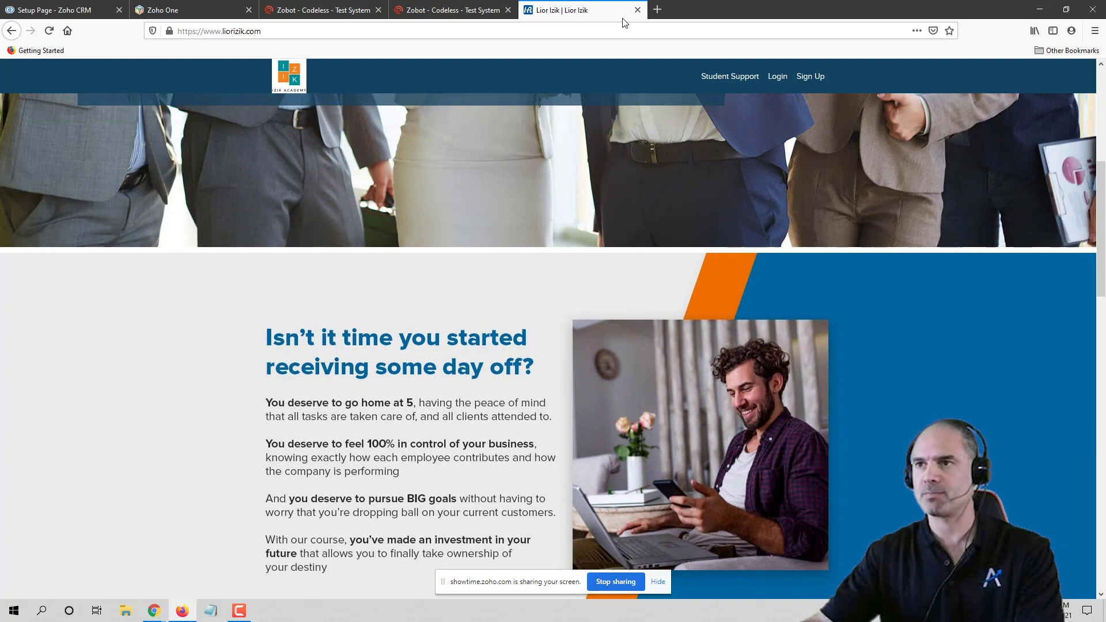
# Step: Return to the CRM's Workflow Rules page and start a new rule for the Emails module
pyautogui.click(465, 8)
pyautogui.click(346, 10)
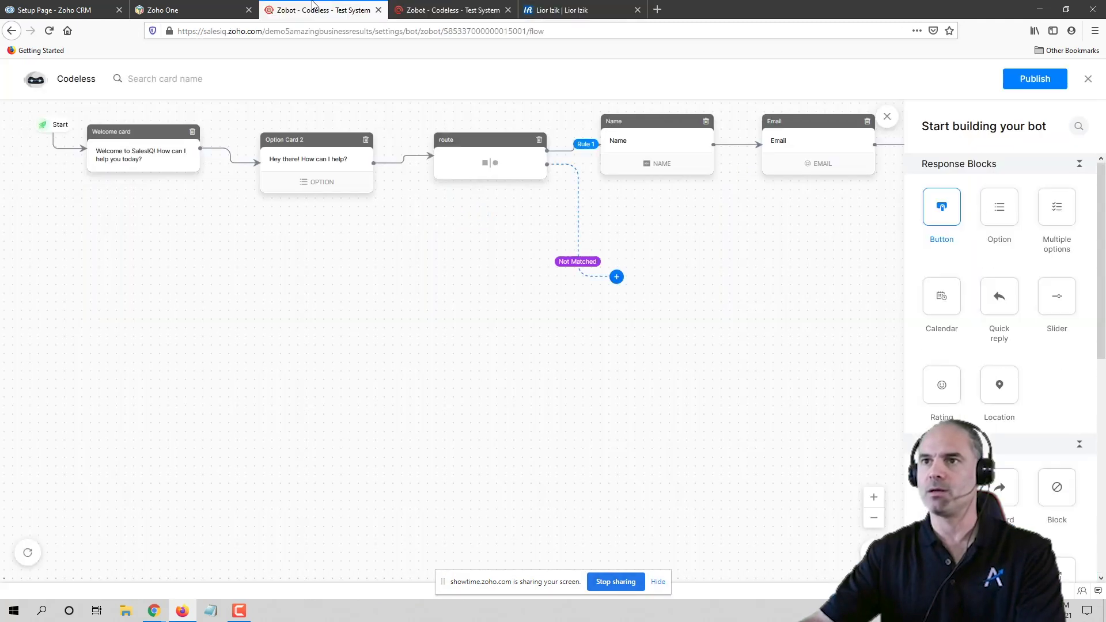
pyautogui.click(186, 10)
pyautogui.click(72, 11)
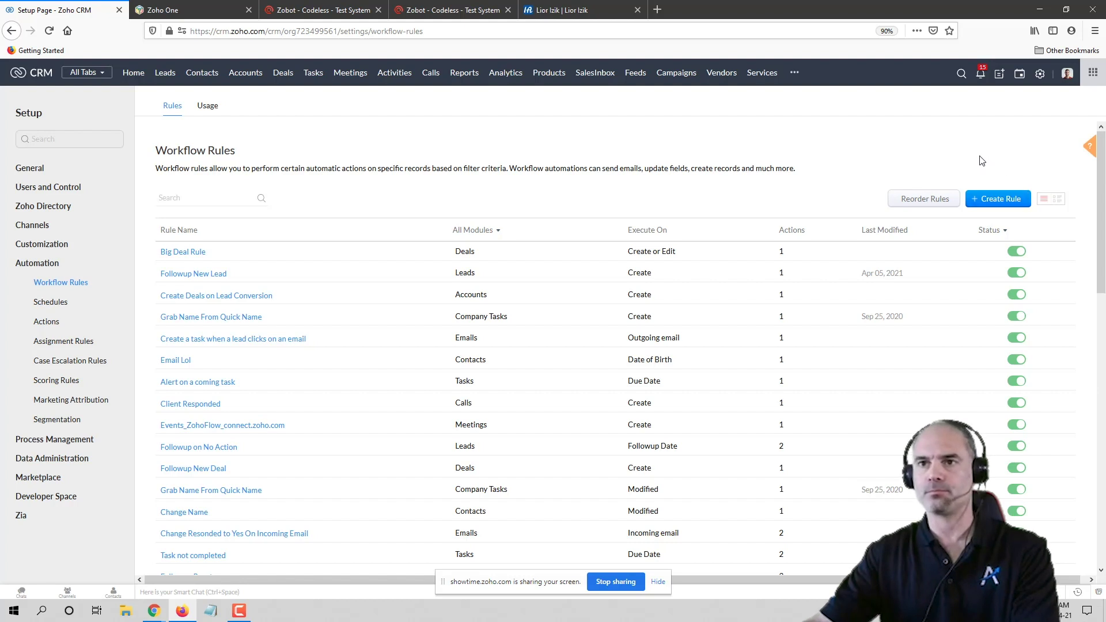
pyautogui.click(1003, 202)
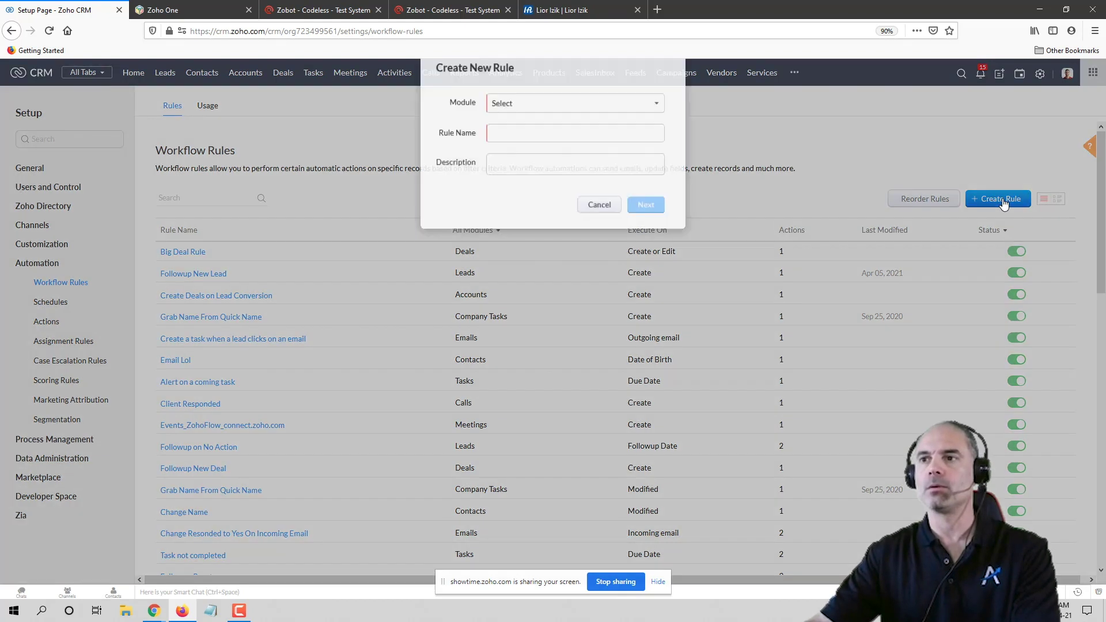
pyautogui.click(554, 116)
pyautogui.scroll(-5, 542, 196)
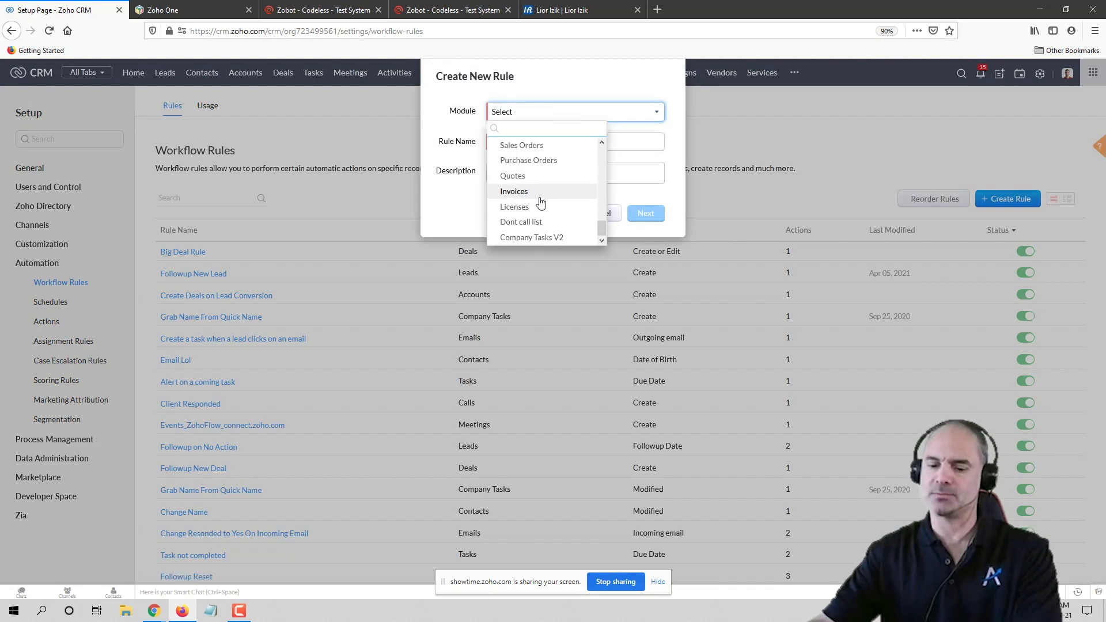
pyautogui.write('ema')
pyautogui.click(510, 148)
# Step: Examine the free drip marketing course listing on the academy website and return to the new rule form
pyautogui.click(577, 10)
pyautogui.scroll(-10, 417, 303)
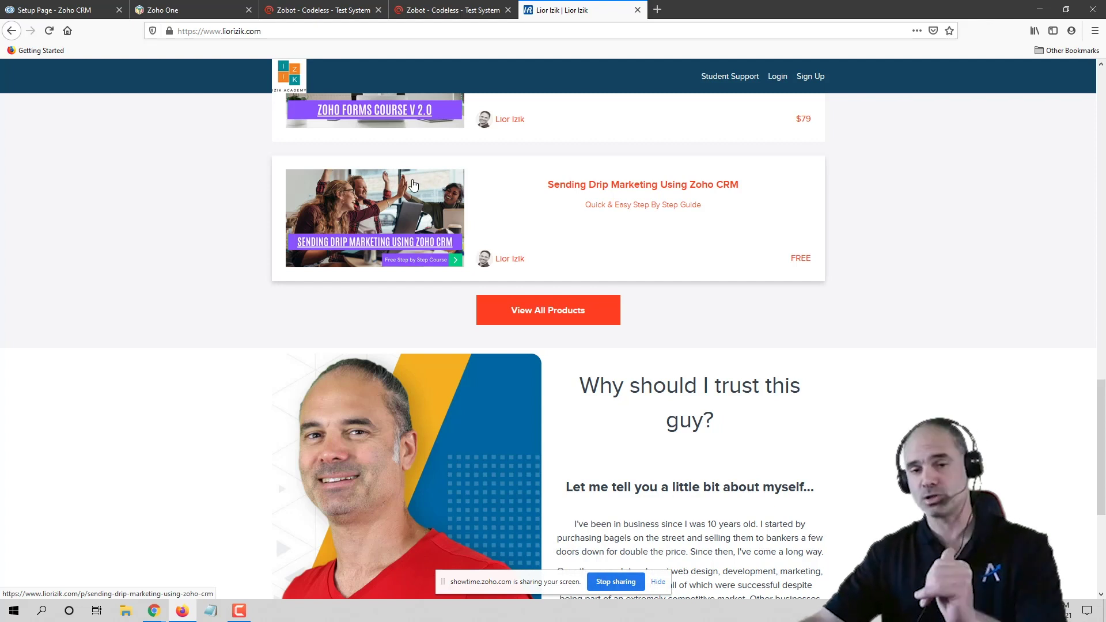
pyautogui.click(54, 10)
# Step: Name the new rule "Recv emails" and continue to its trigger settings
pyautogui.click(524, 143)
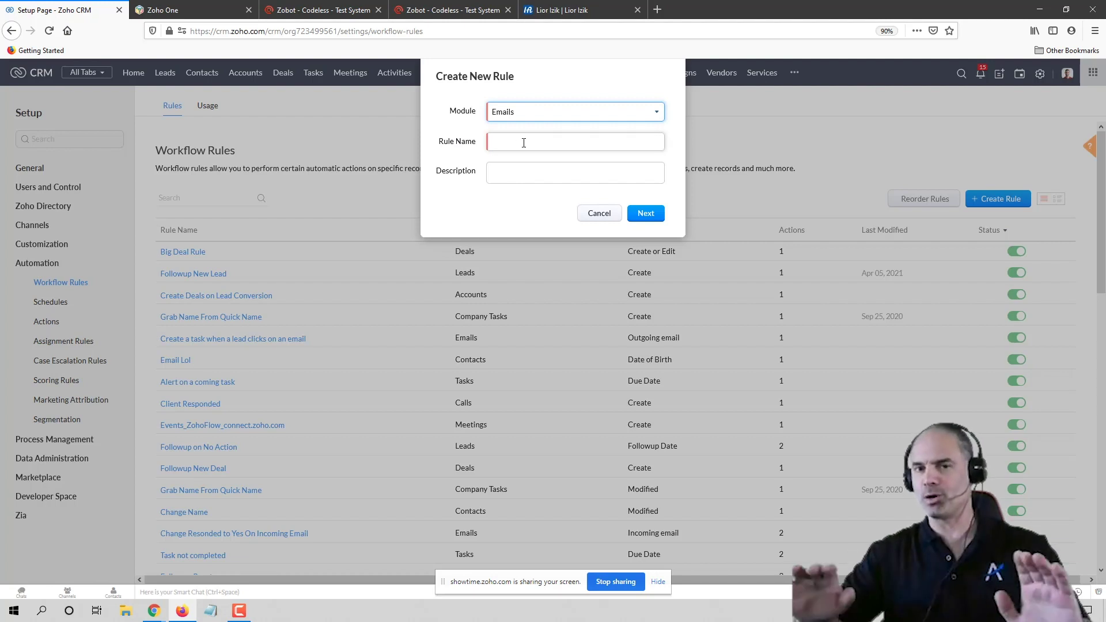
pyautogui.click(531, 141)
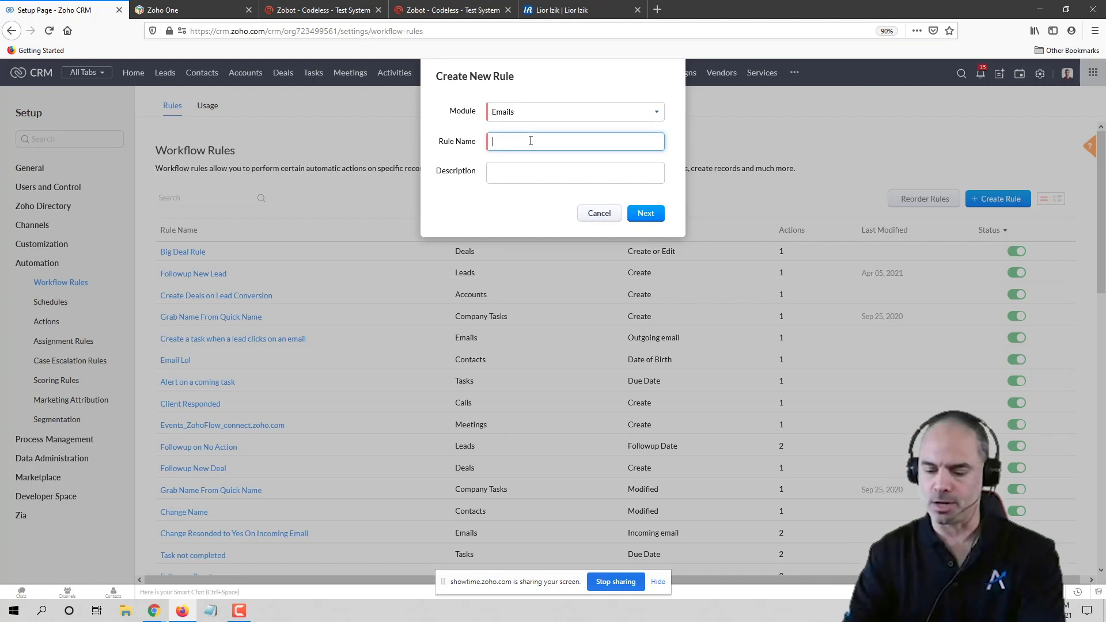
pyautogui.write('Recv emails')
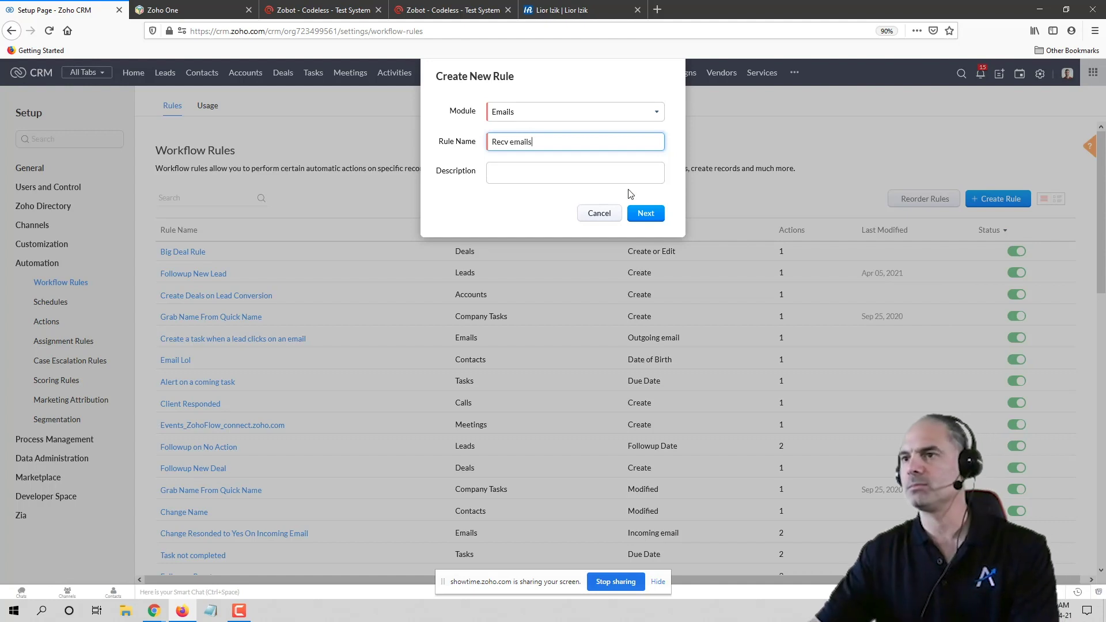
pyautogui.click(646, 215)
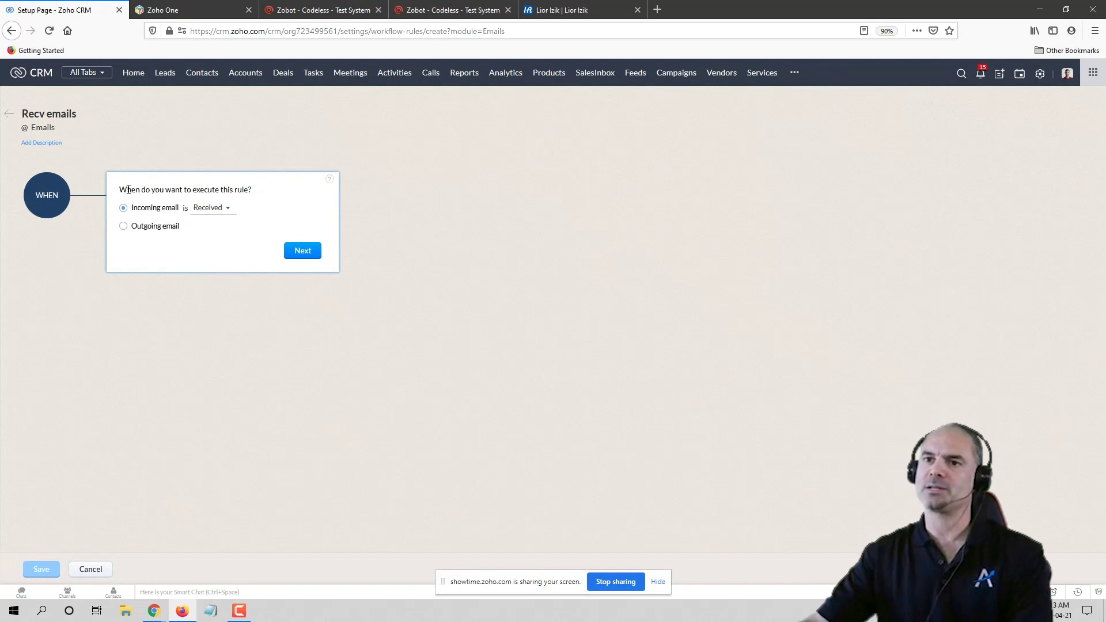
# Step: Set the rule to execute when an incoming email is Received and continue to its first condition
pyautogui.moveTo(119, 189); pyautogui.dragTo(284, 202)
pyautogui.click(373, 195)
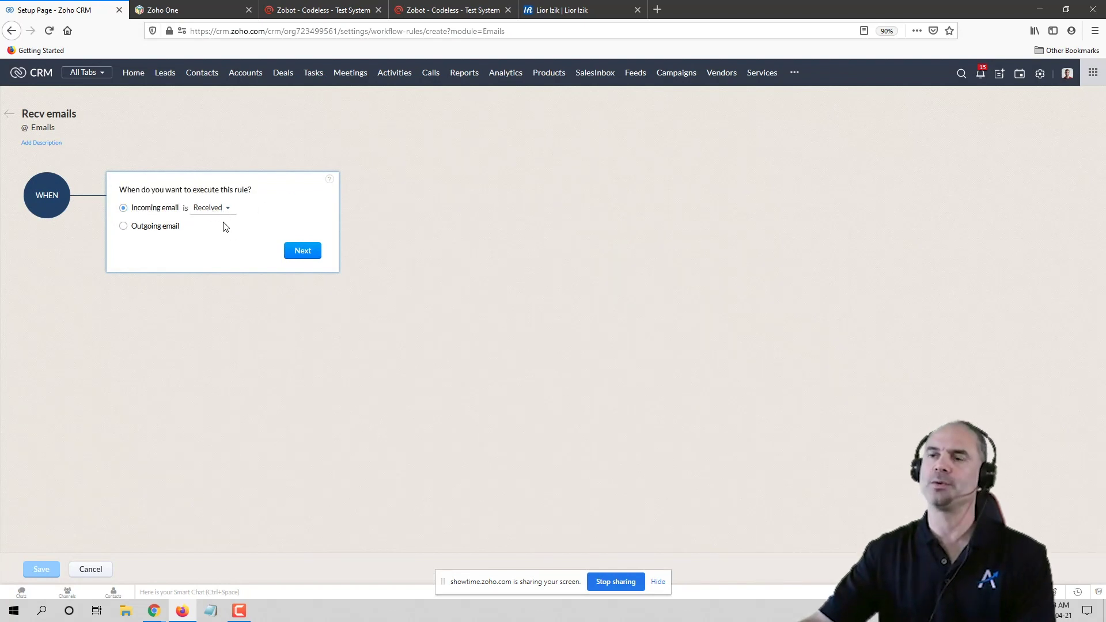
pyautogui.click(208, 208)
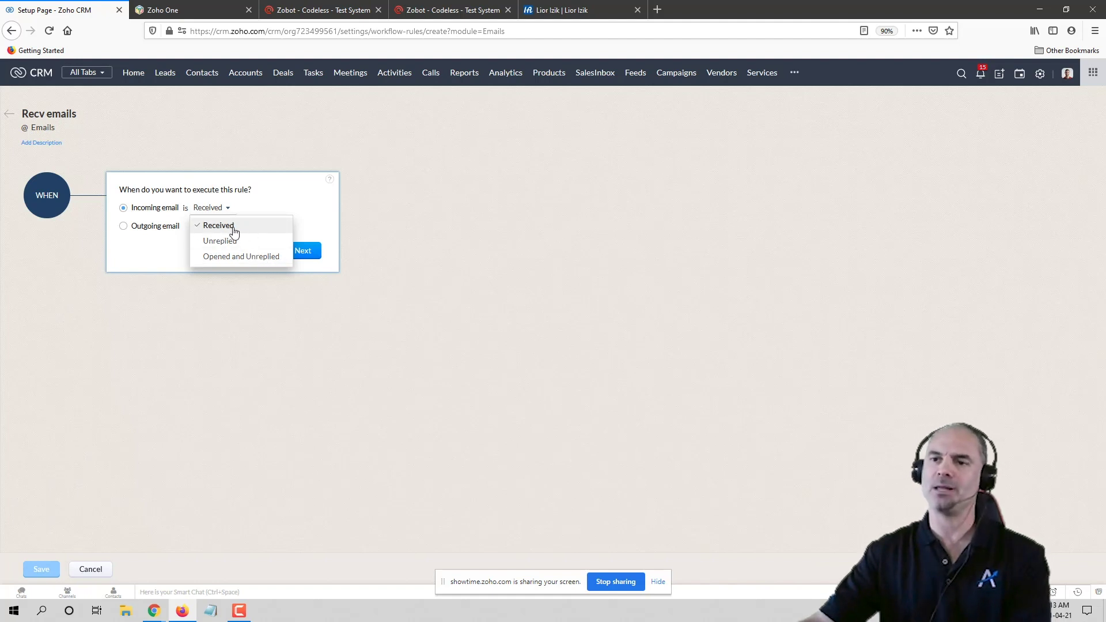
pyautogui.click(271, 230)
pyautogui.click(304, 250)
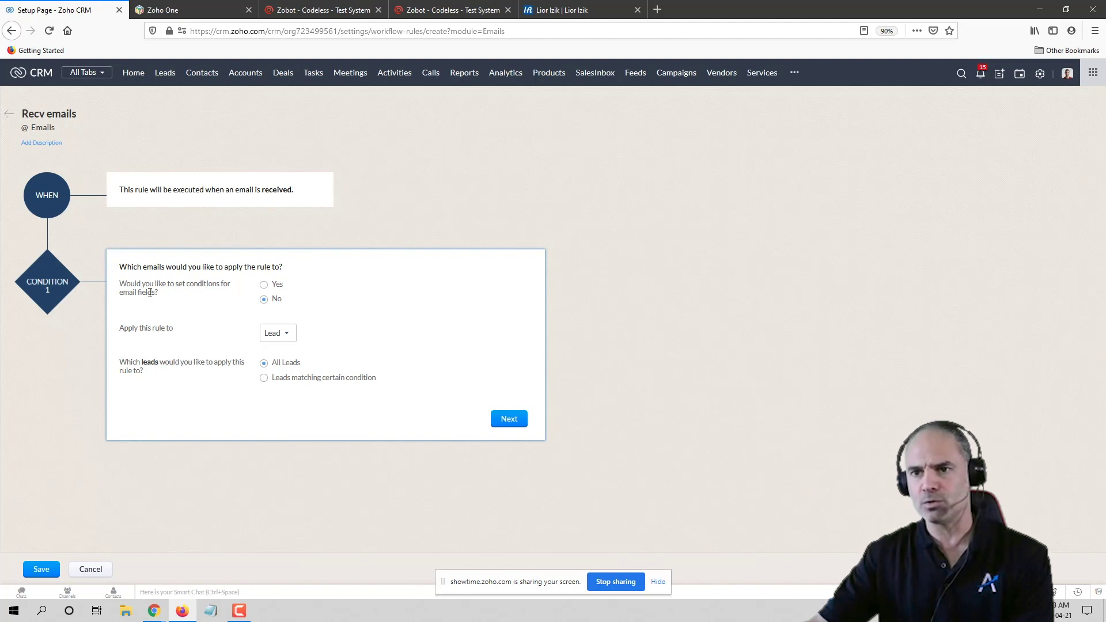
# Step: Enable conditions for email fields in the first condition and look through the available fields and matching options
pyautogui.click(270, 286)
pyautogui.click(283, 360)
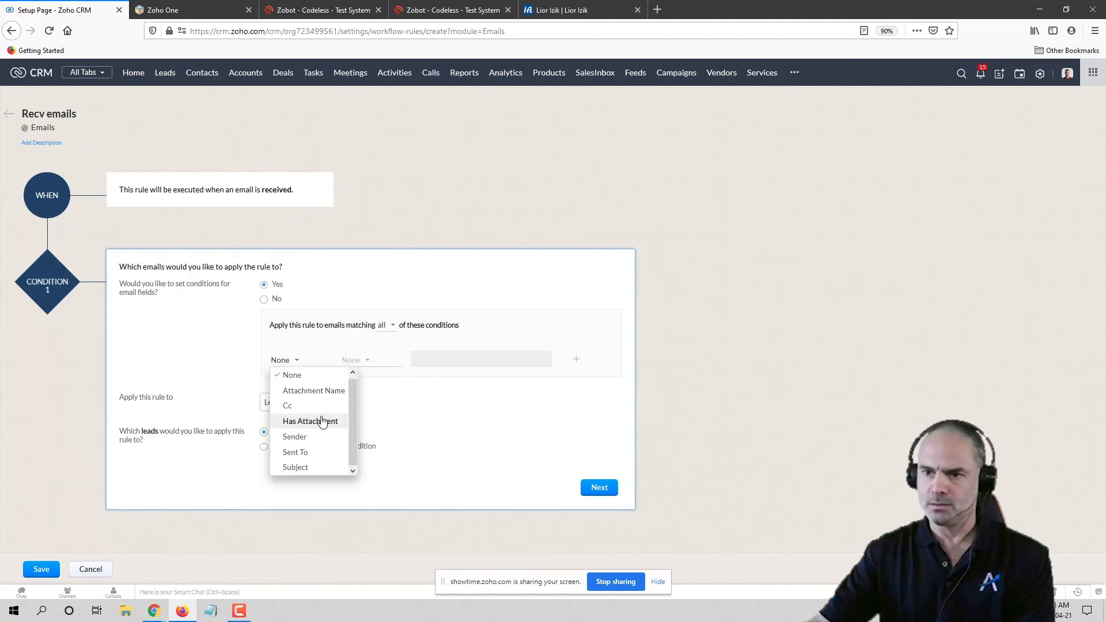
pyautogui.click(498, 307)
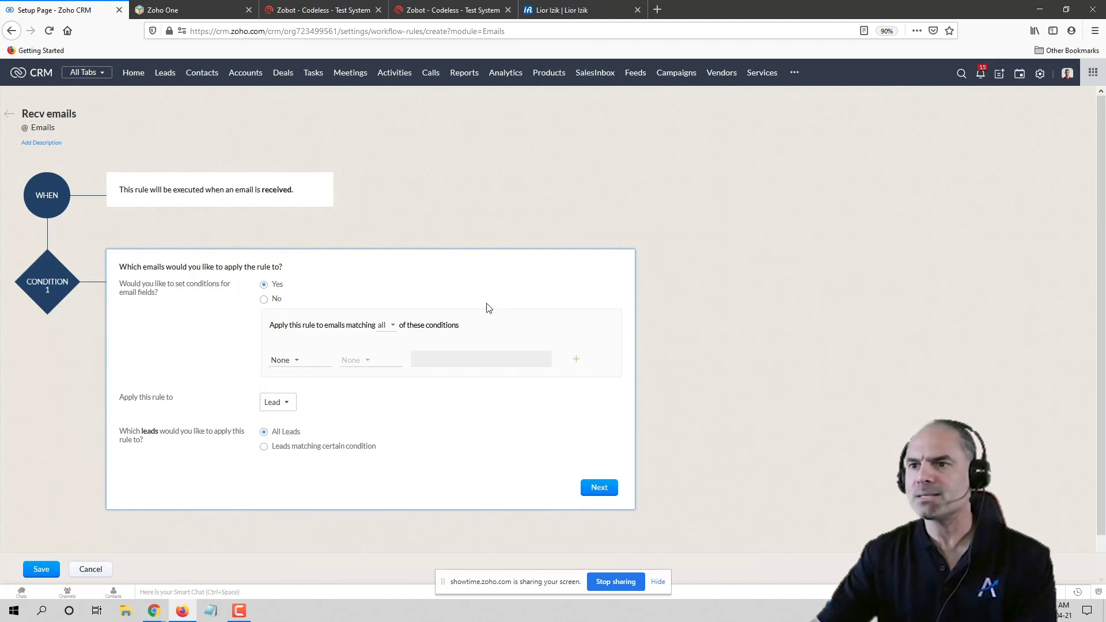
pyautogui.click(392, 326)
pyautogui.click(422, 345)
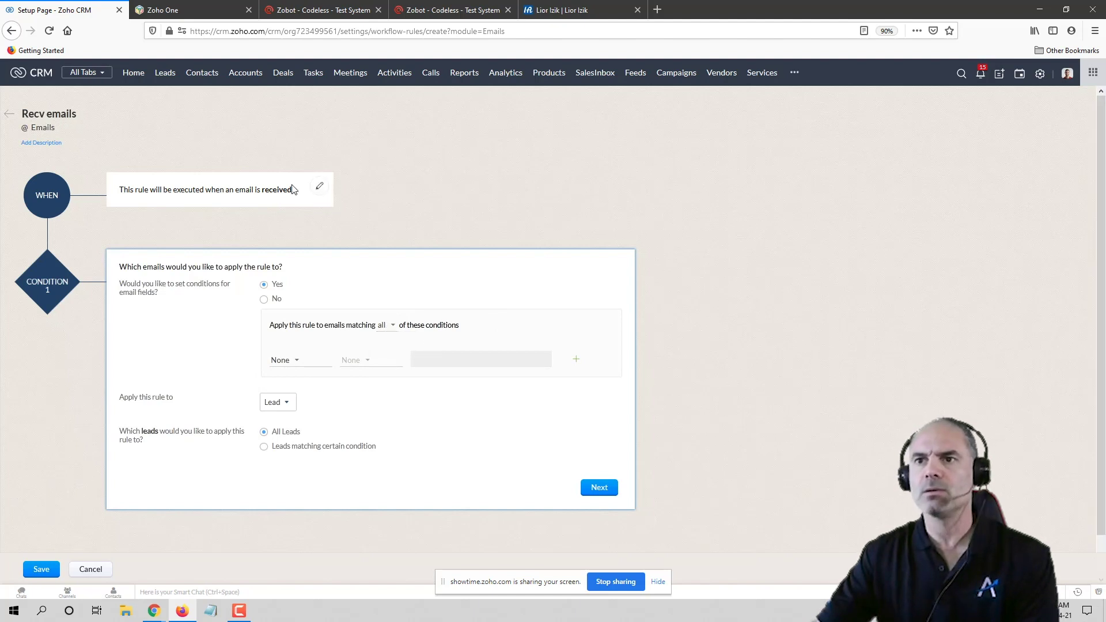
# Step: Try the Opened and Unreplied trigger for incoming emails, accept removing the associated conditions, and set the trigger back to Received
pyautogui.click(320, 186)
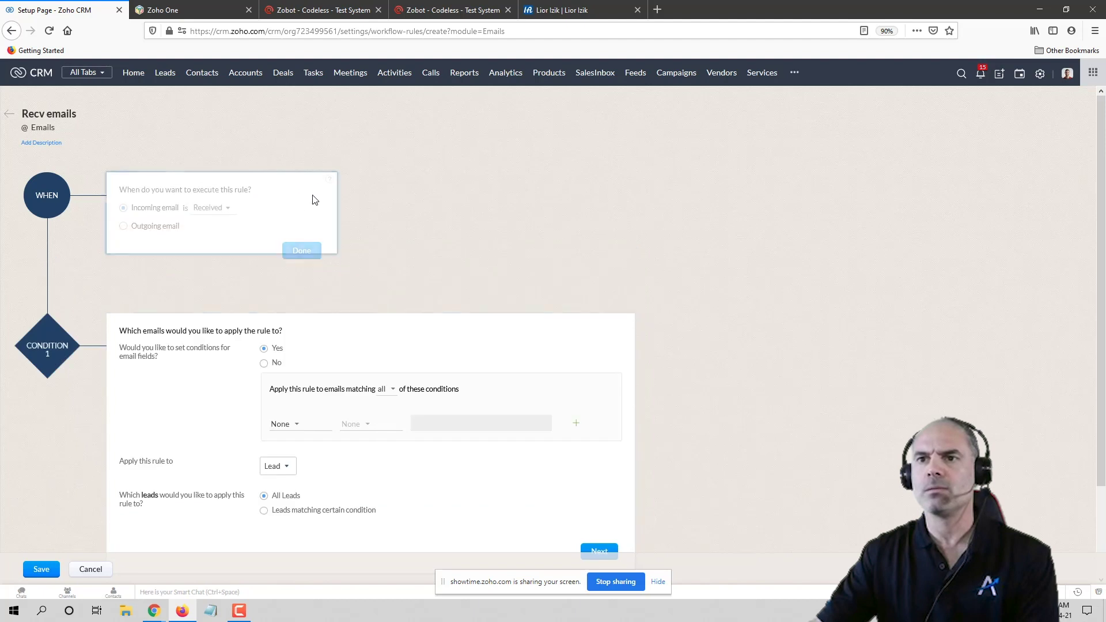
pyautogui.click(204, 216)
pyautogui.click(207, 254)
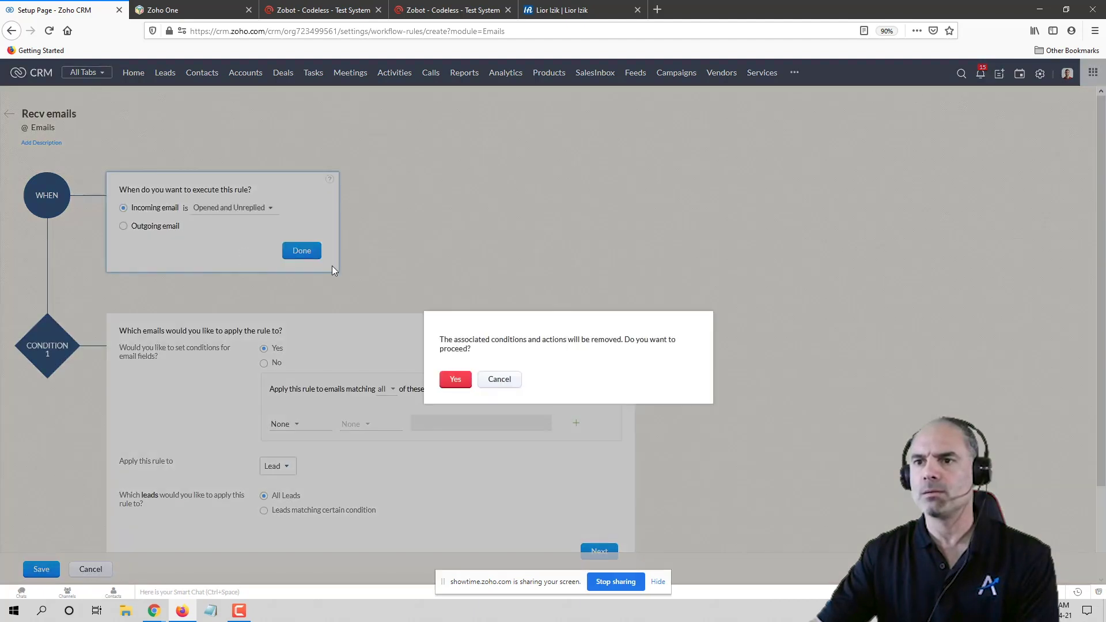
pyautogui.click(455, 379)
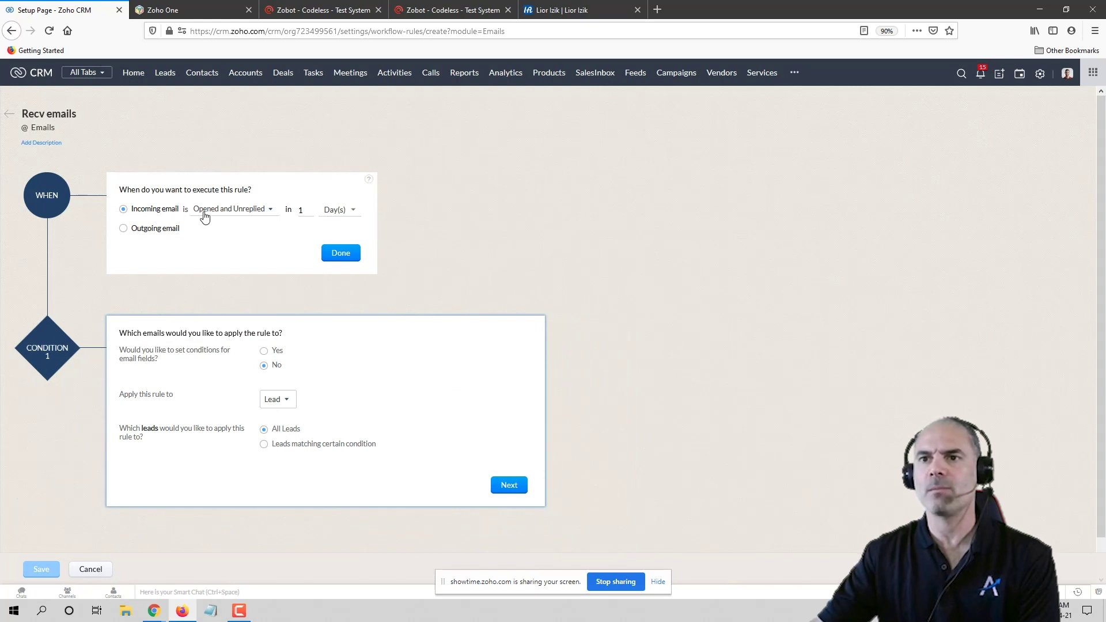
pyautogui.click(225, 210)
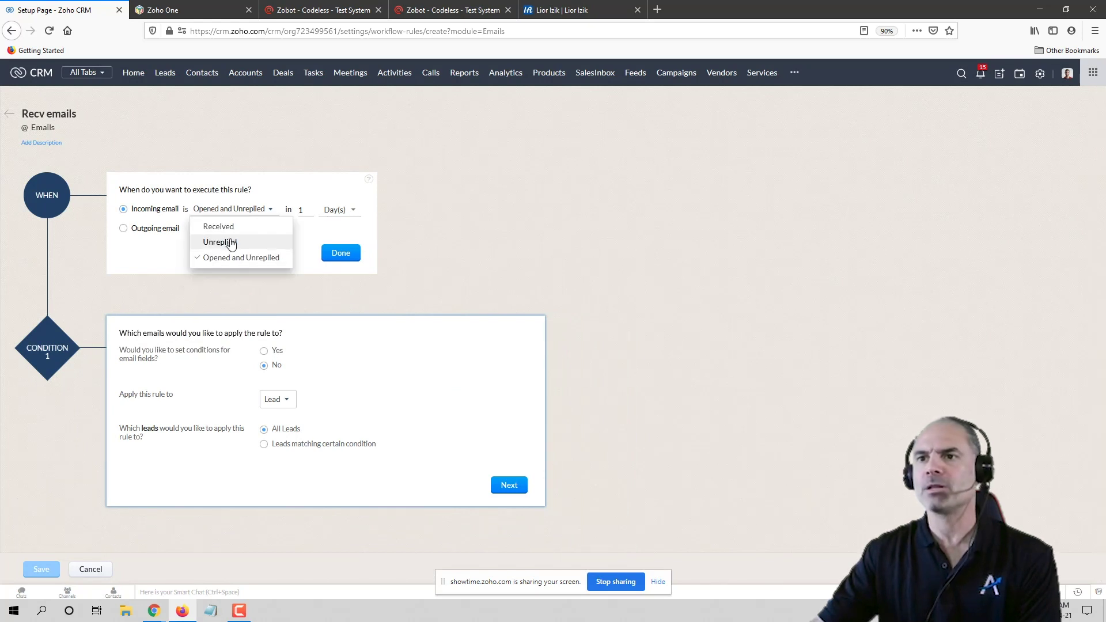
pyautogui.click(241, 230)
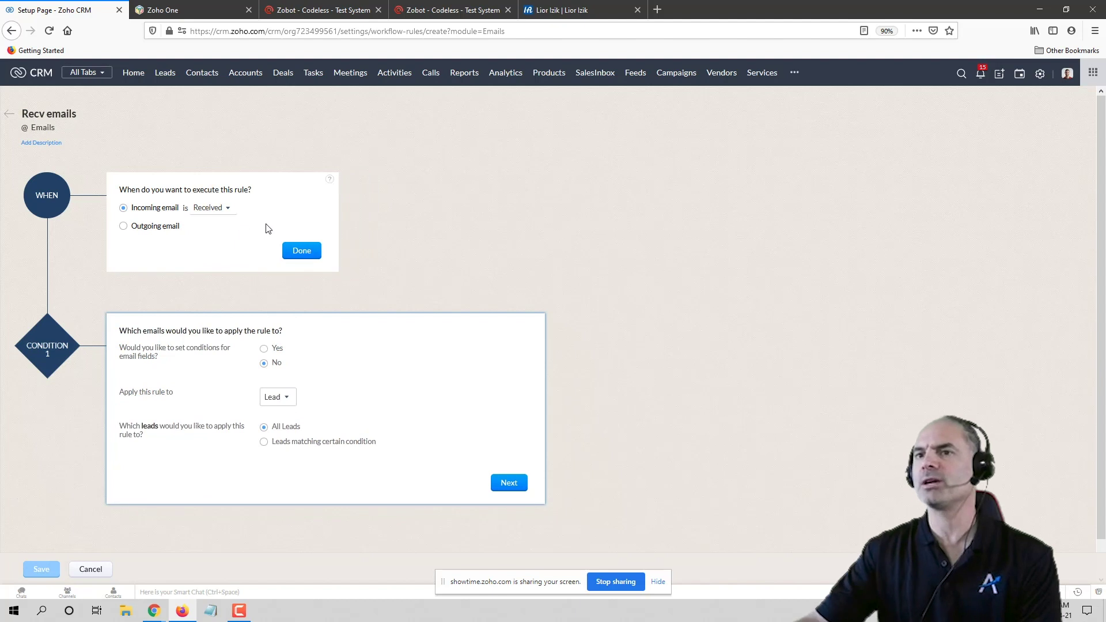
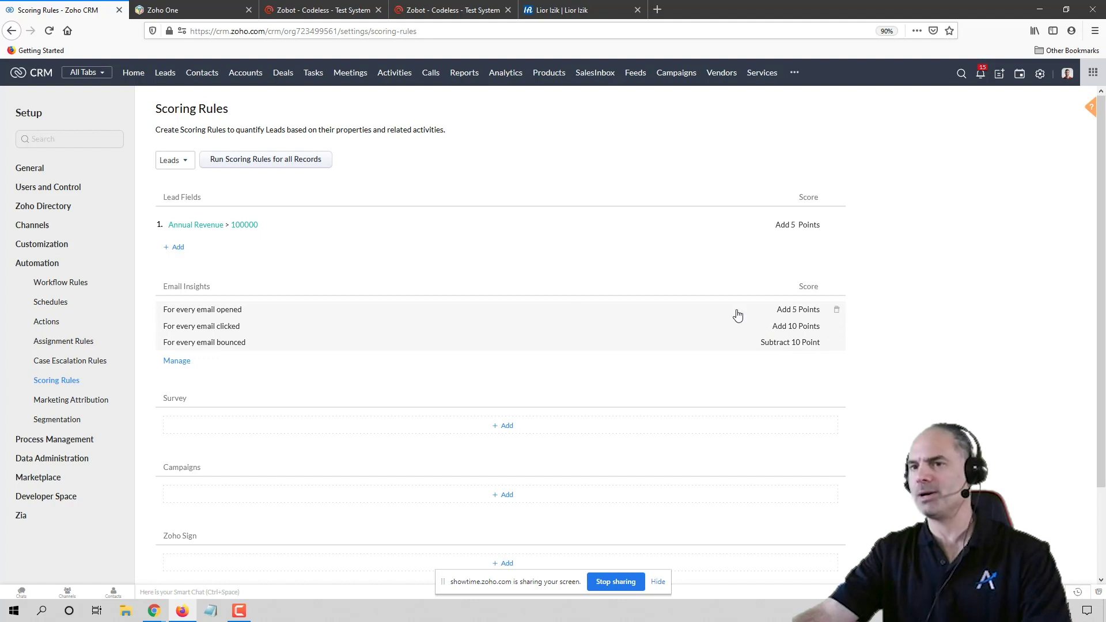
# Step: Change the Email Insights score in the Leads scoring rules to add 1 point for every email opened and save it
pyautogui.click(240, 311)
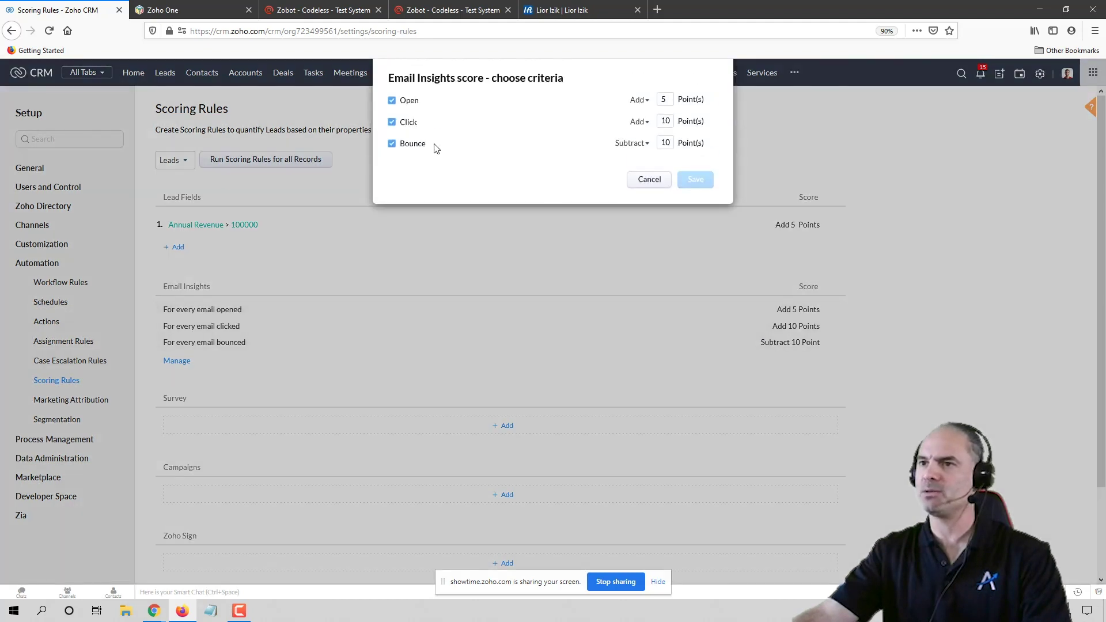
pyautogui.doubleClick(666, 99)
pyautogui.write('1')
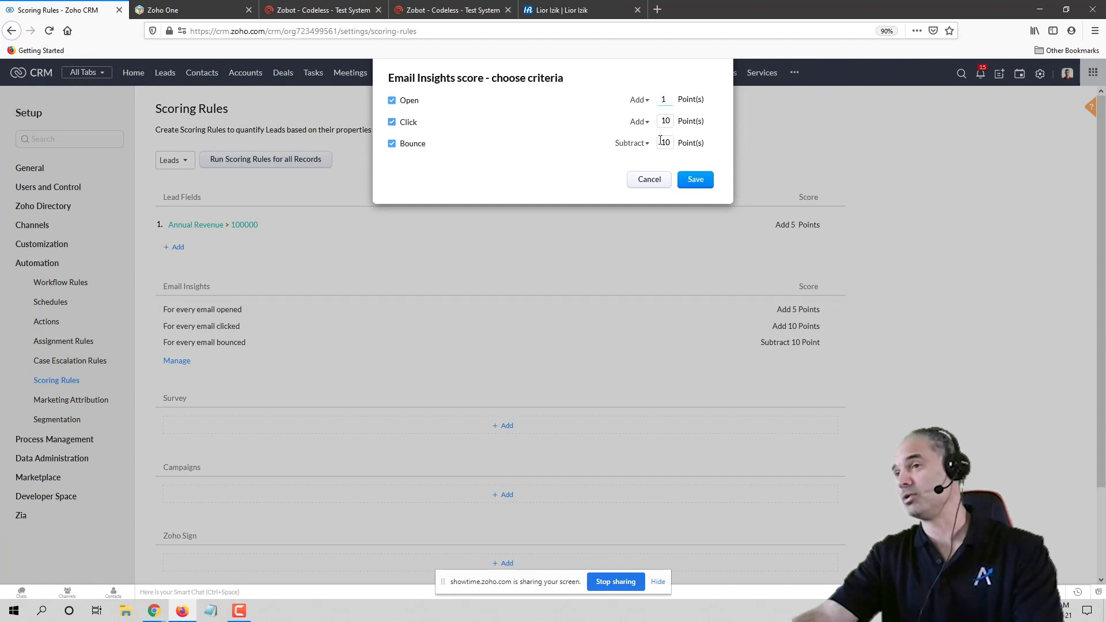
pyautogui.click(697, 180)
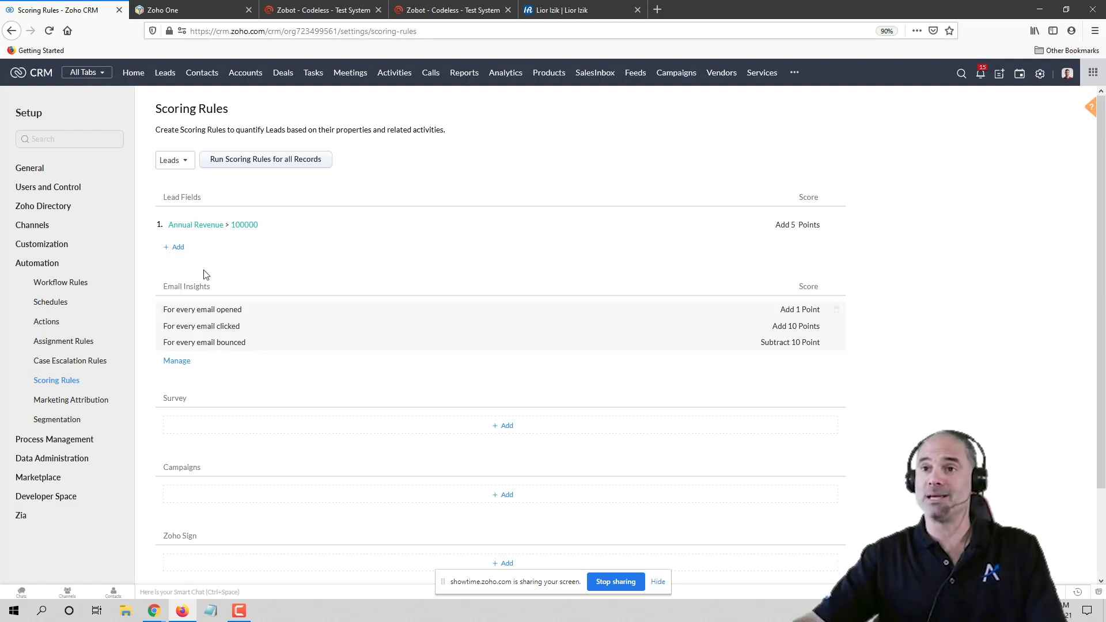
# Step: Create a new workflow rule for the Contacts module named "test" and continue to its trigger settings
pyautogui.click(1042, 74)
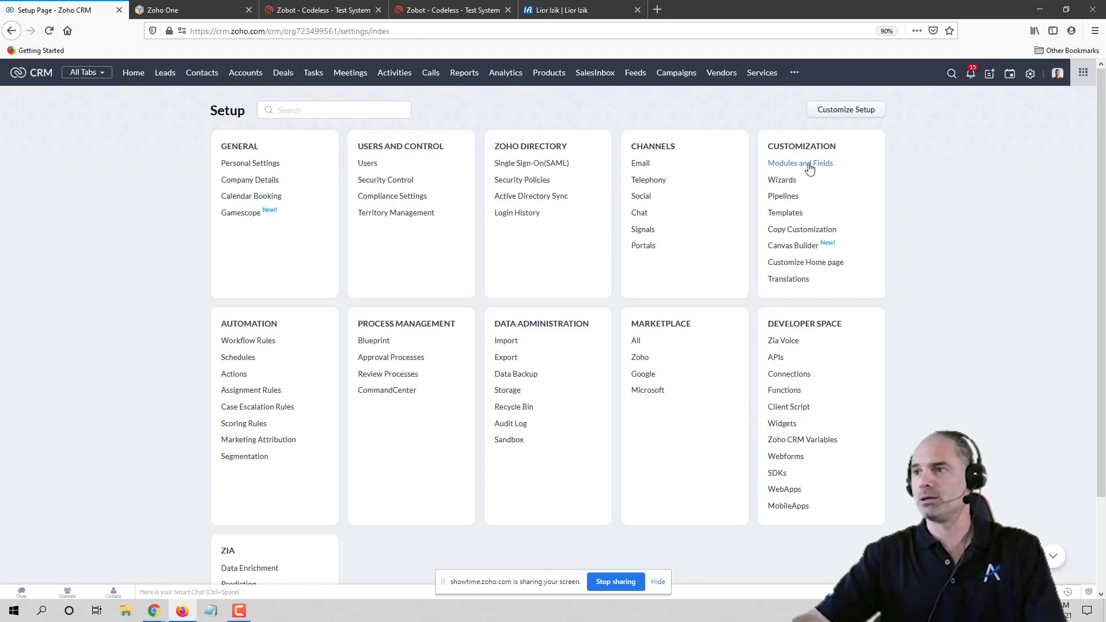
pyautogui.click(250, 343)
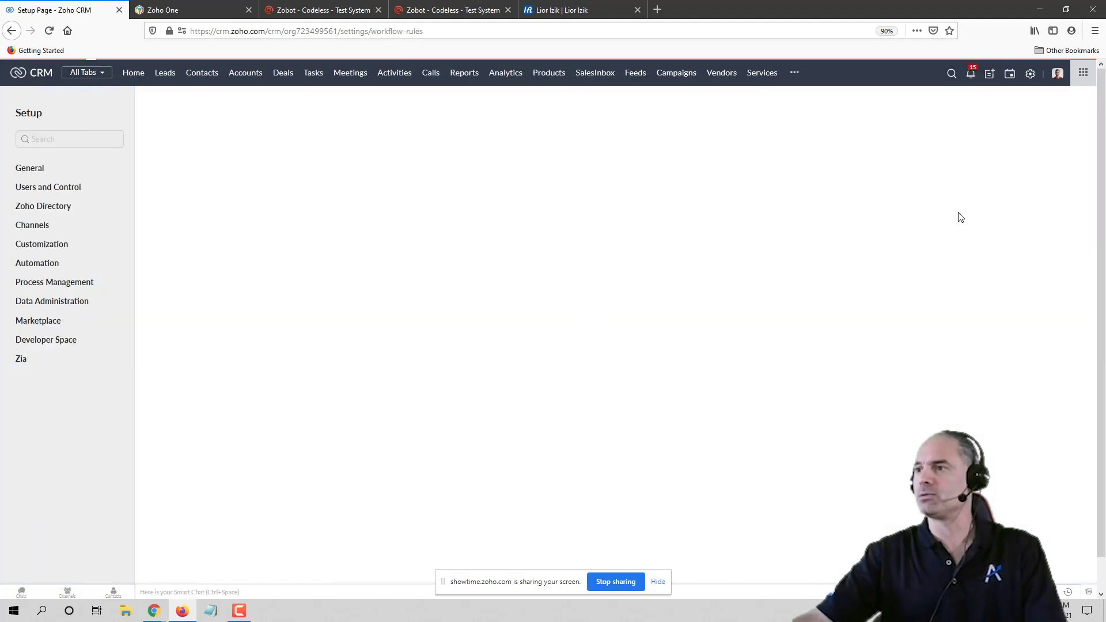
pyautogui.click(997, 199)
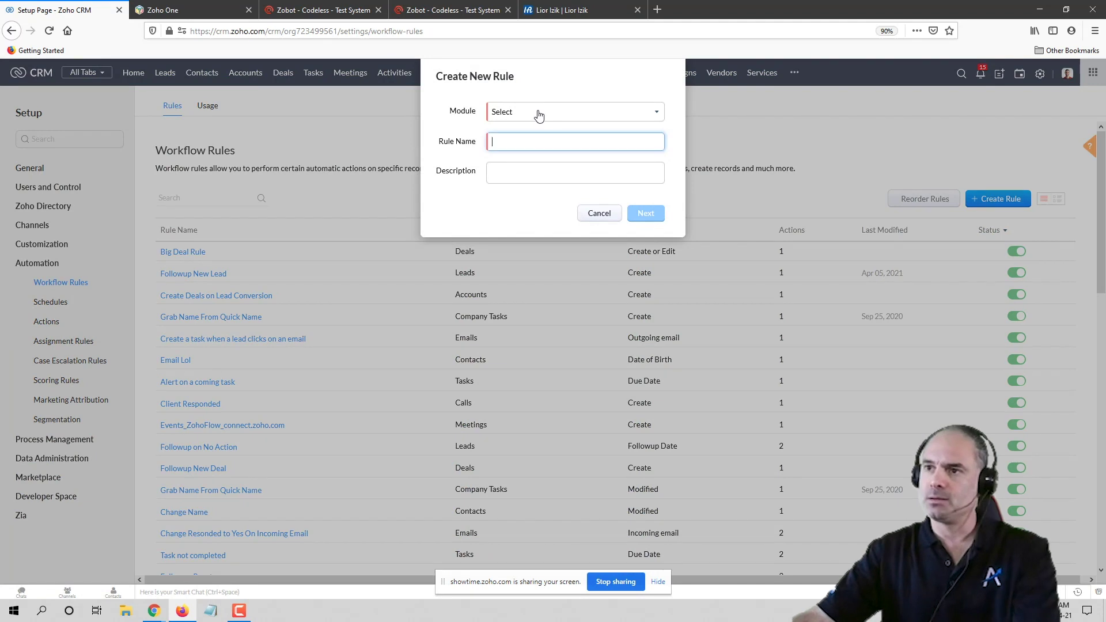
pyautogui.click(539, 113)
pyautogui.click(531, 179)
pyautogui.click(515, 141)
pyautogui.write('test')
pyautogui.click(640, 214)
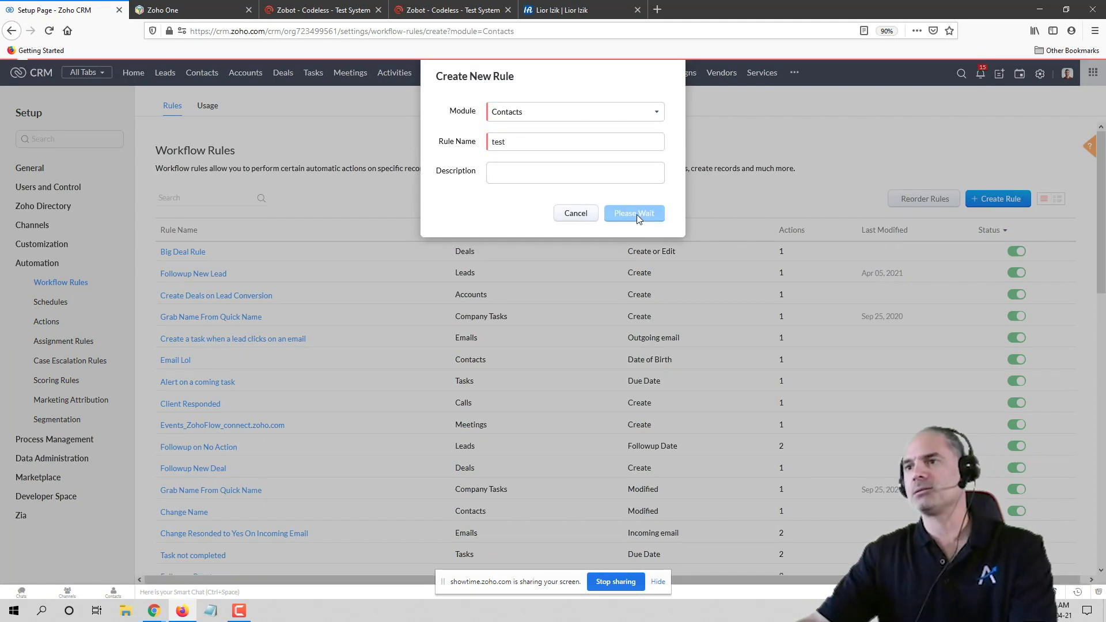
# Step: Set the rule to execute based on score Increased, continue to the first condition and search its fields for "sco"
pyautogui.click(302, 215)
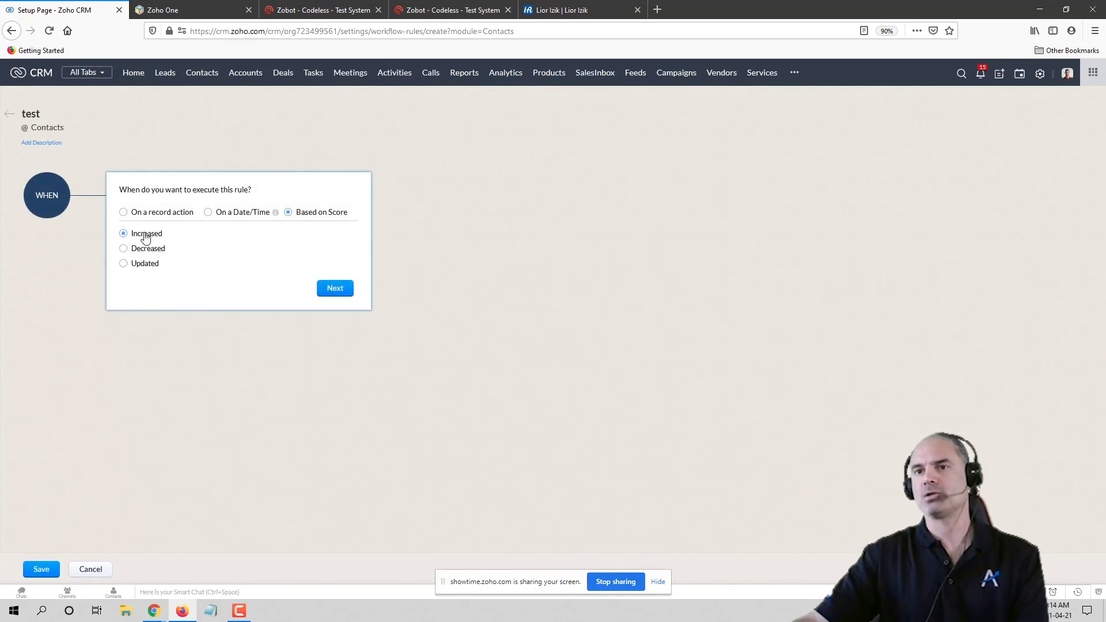
pyautogui.click(336, 289)
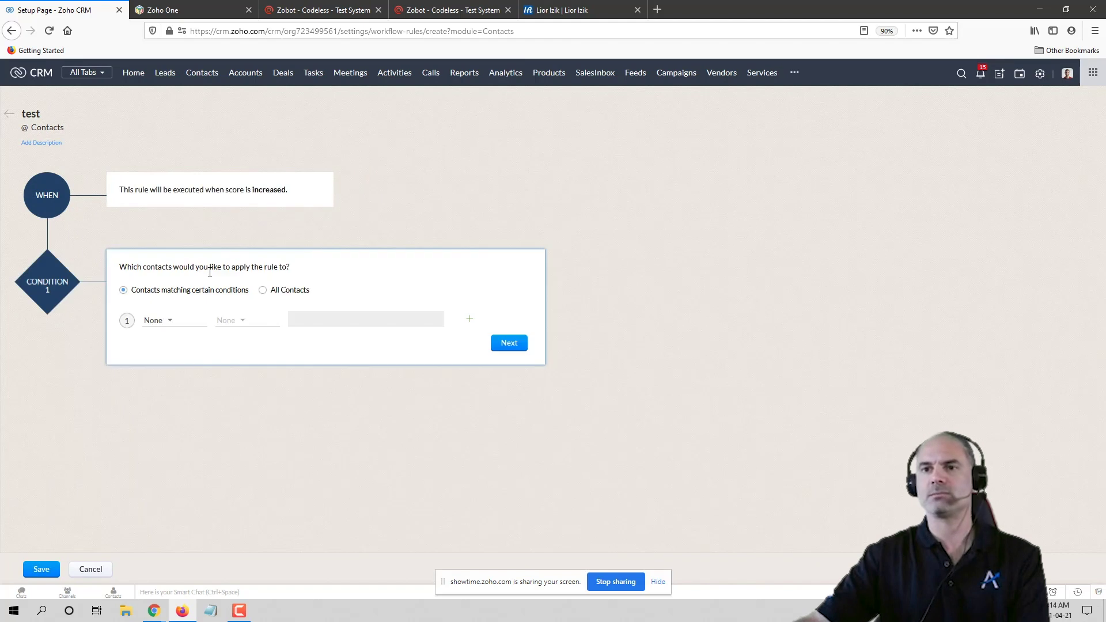
pyautogui.click(168, 321)
pyautogui.write('sco')
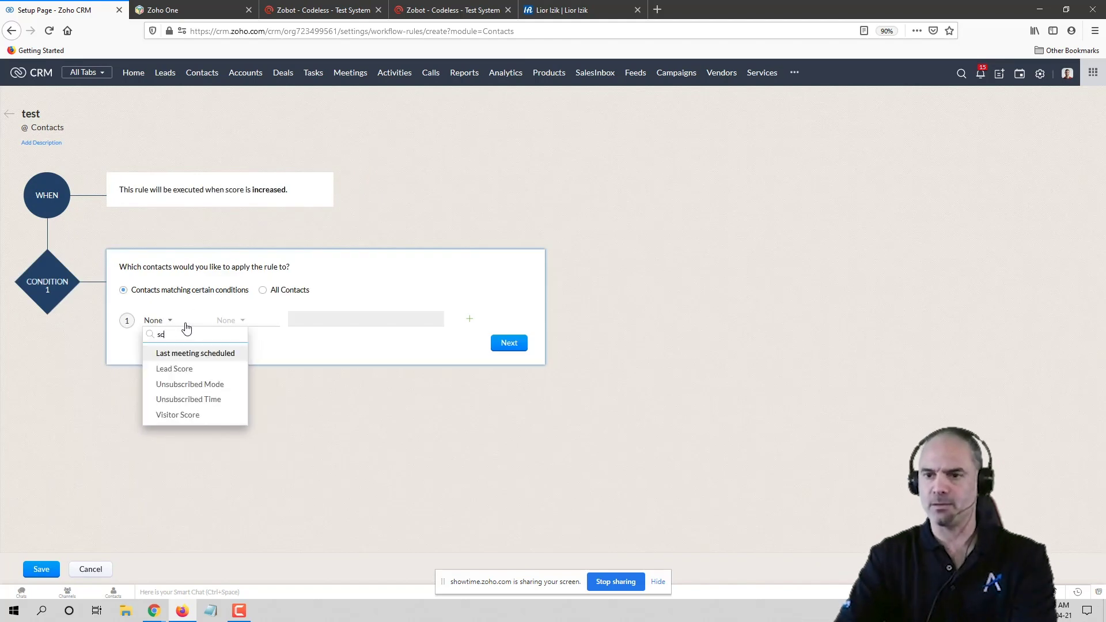
pyautogui.click(288, 279)
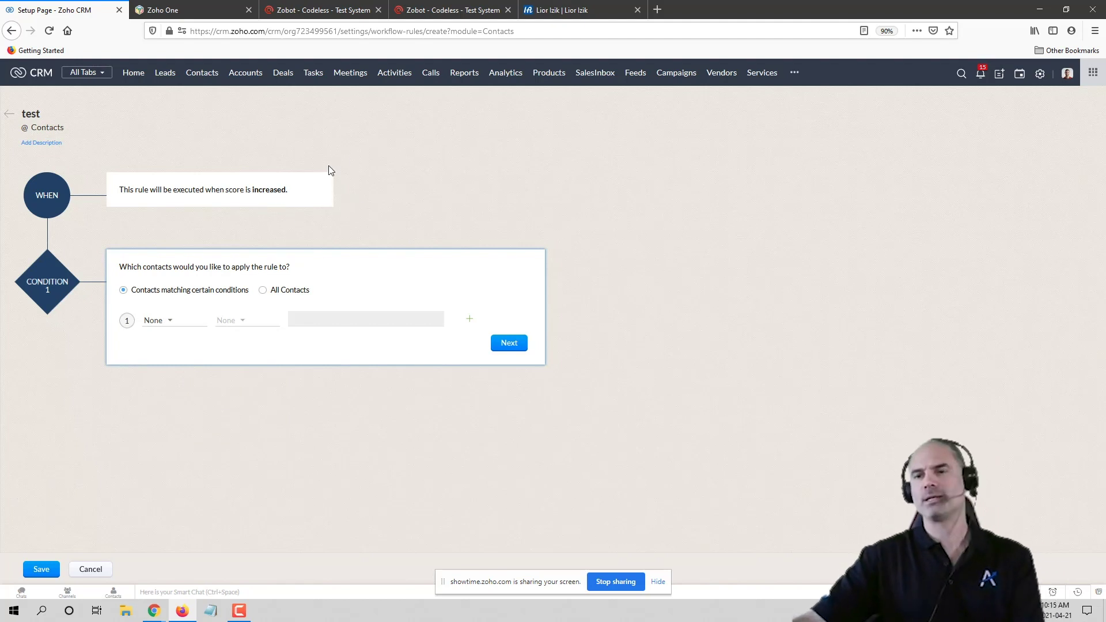
# Step: Try the Updated option for the score trigger and set it back to Increased
pyautogui.click(321, 188)
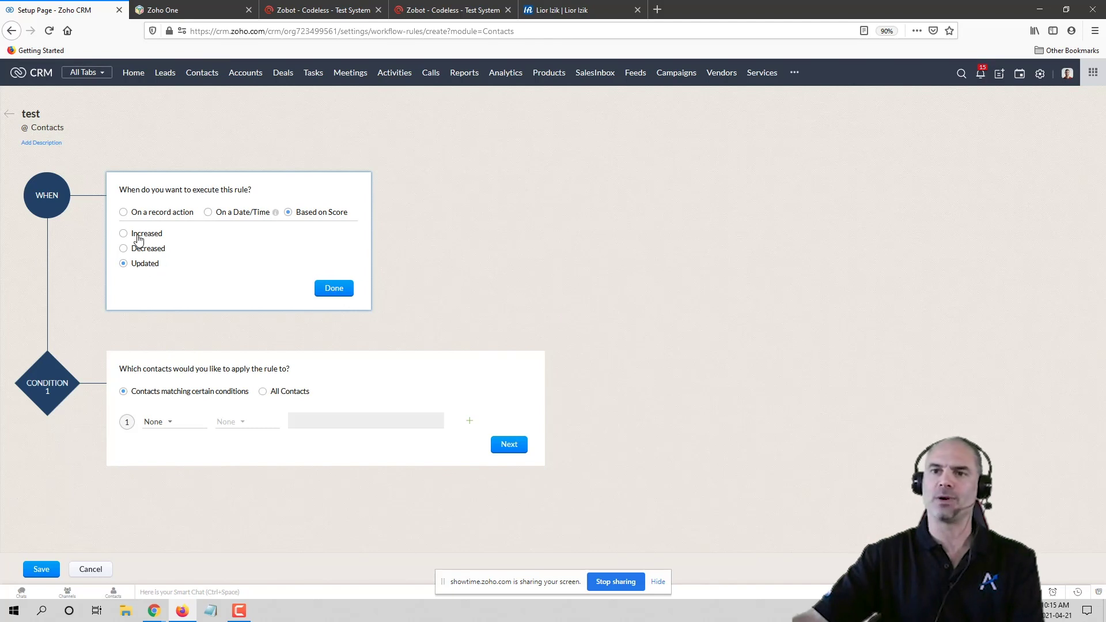
pyautogui.click(333, 289)
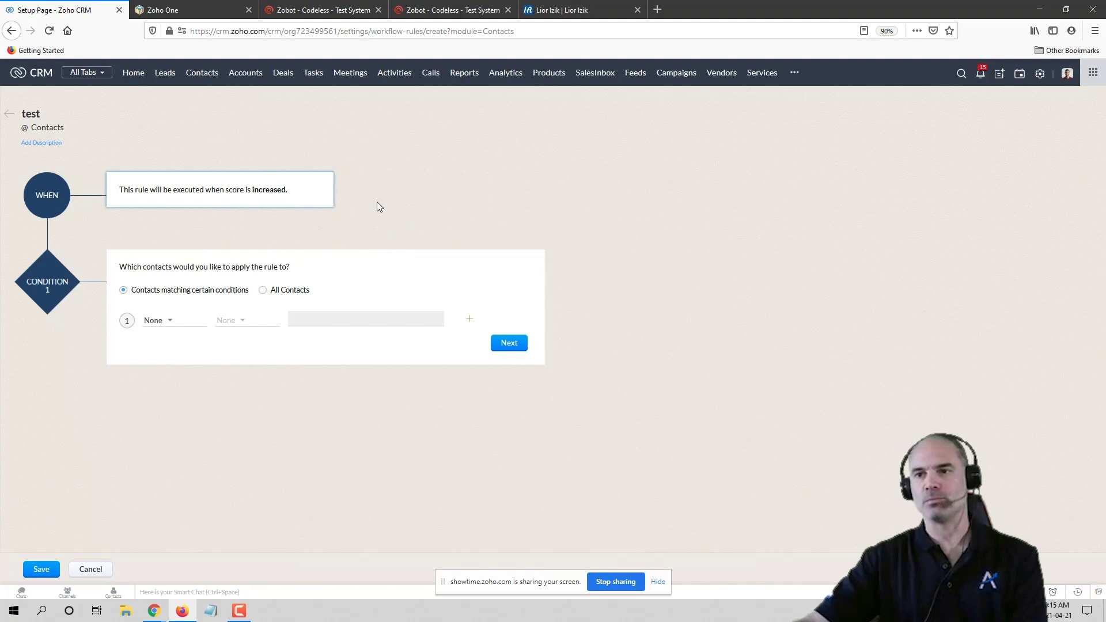
pyautogui.moveTo(294, 184)
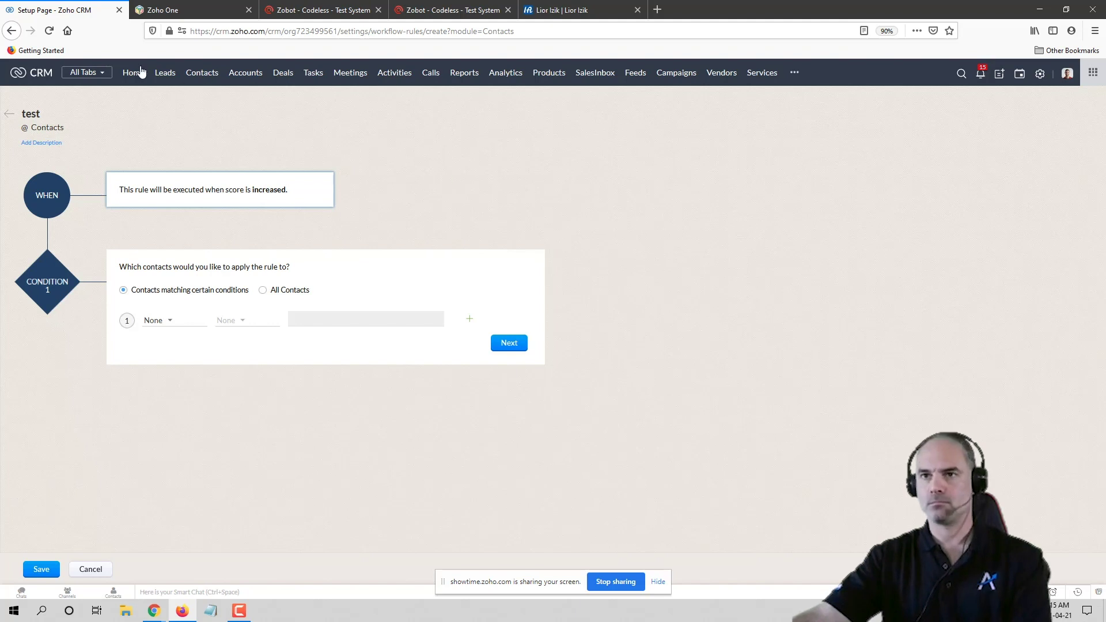
# Step: Open the first contact in the Contacts list, examine the new email composer for that contact and put the message away unsent
pyautogui.click(201, 73)
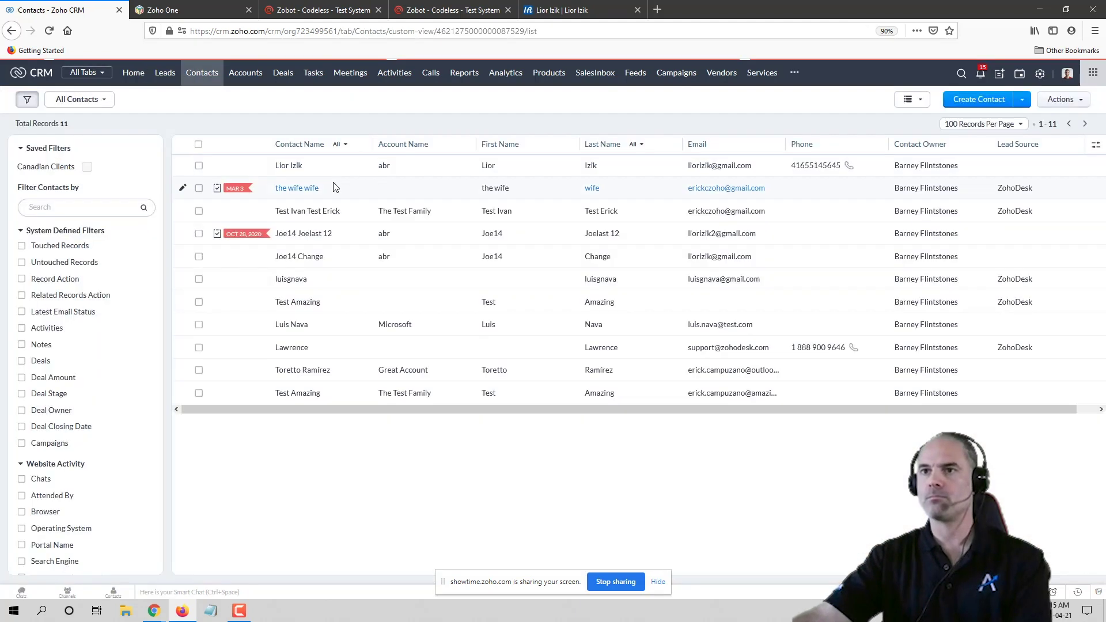
pyautogui.click(320, 172)
pyautogui.click(830, 112)
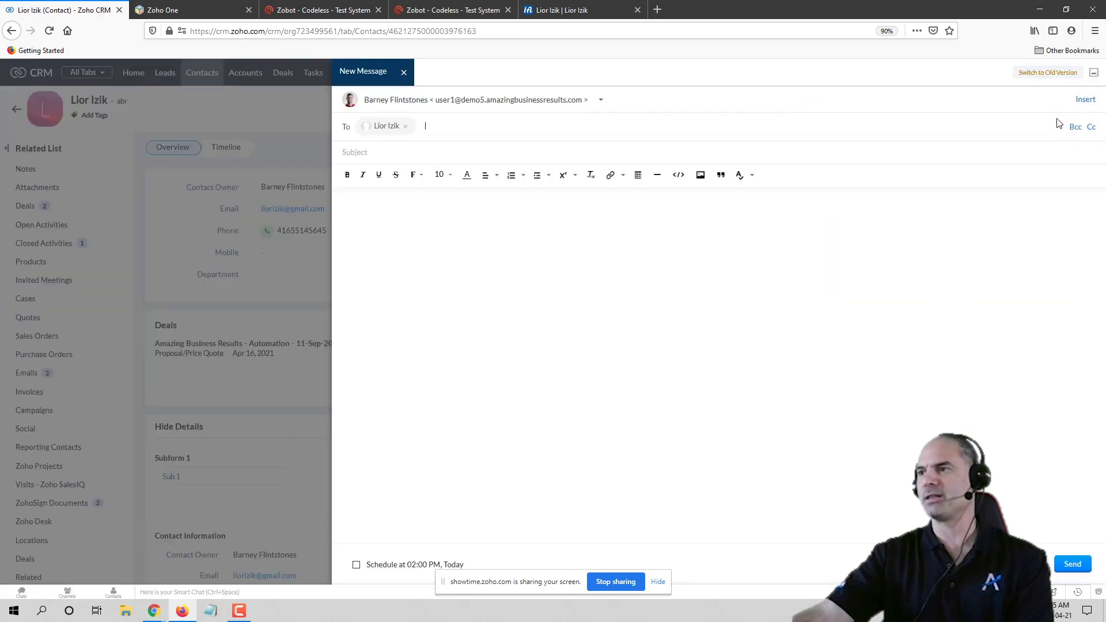
pyautogui.click(961, 201)
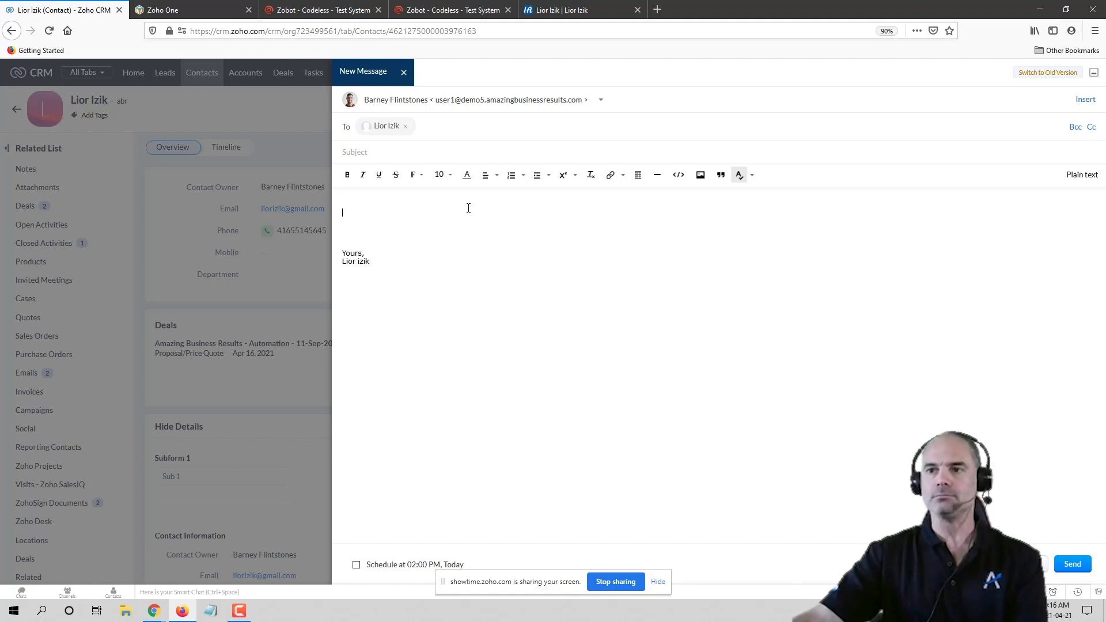
pyautogui.click(420, 196)
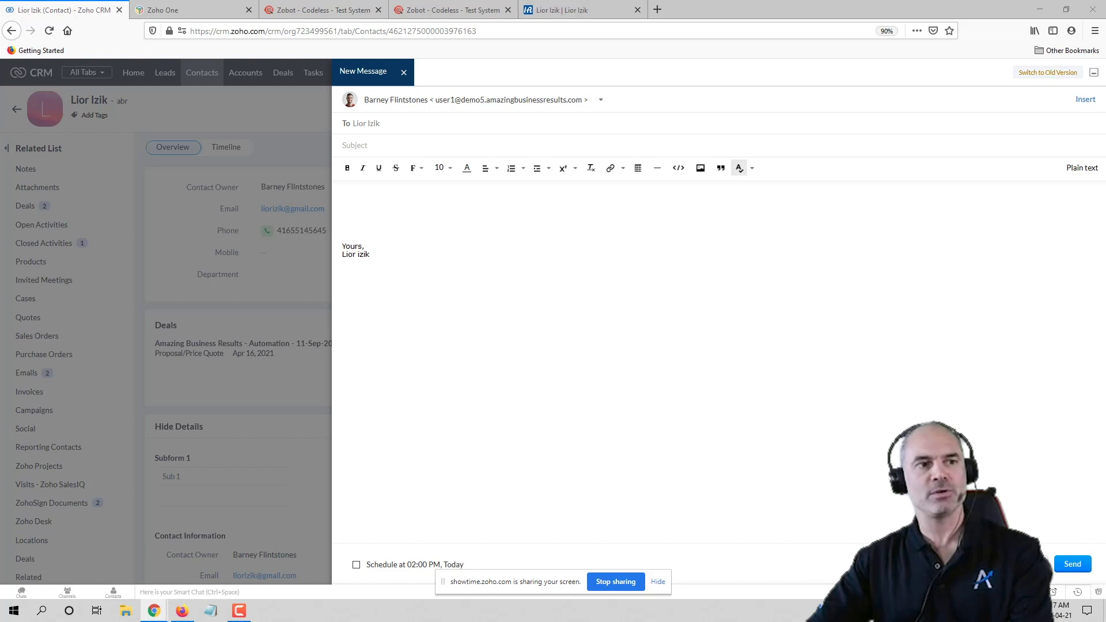
pyautogui.click(449, 222)
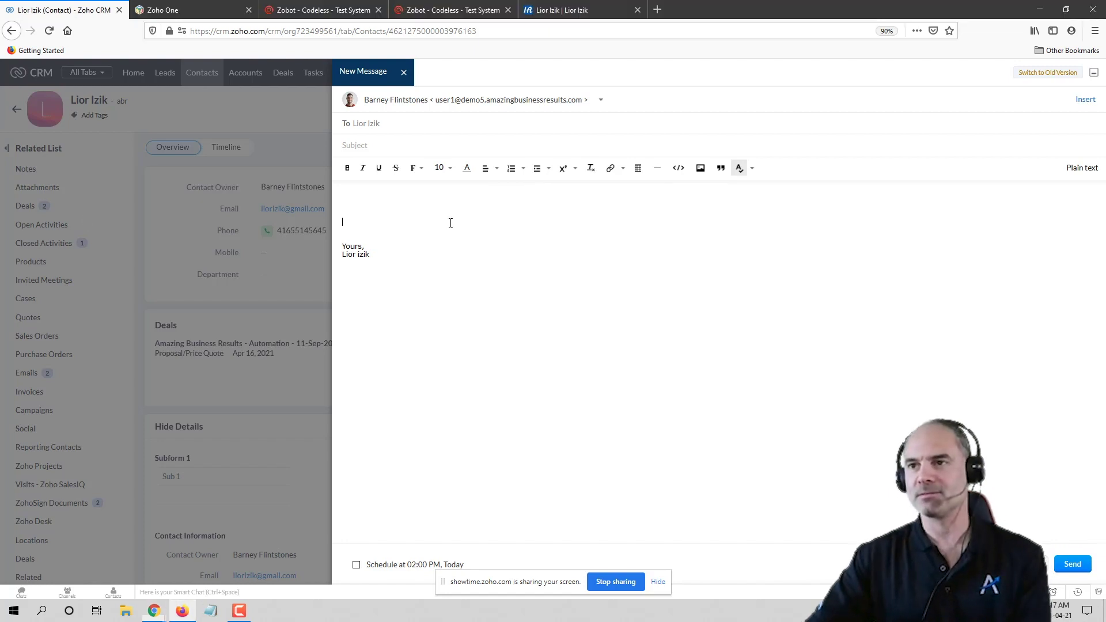
pyautogui.click(1095, 73)
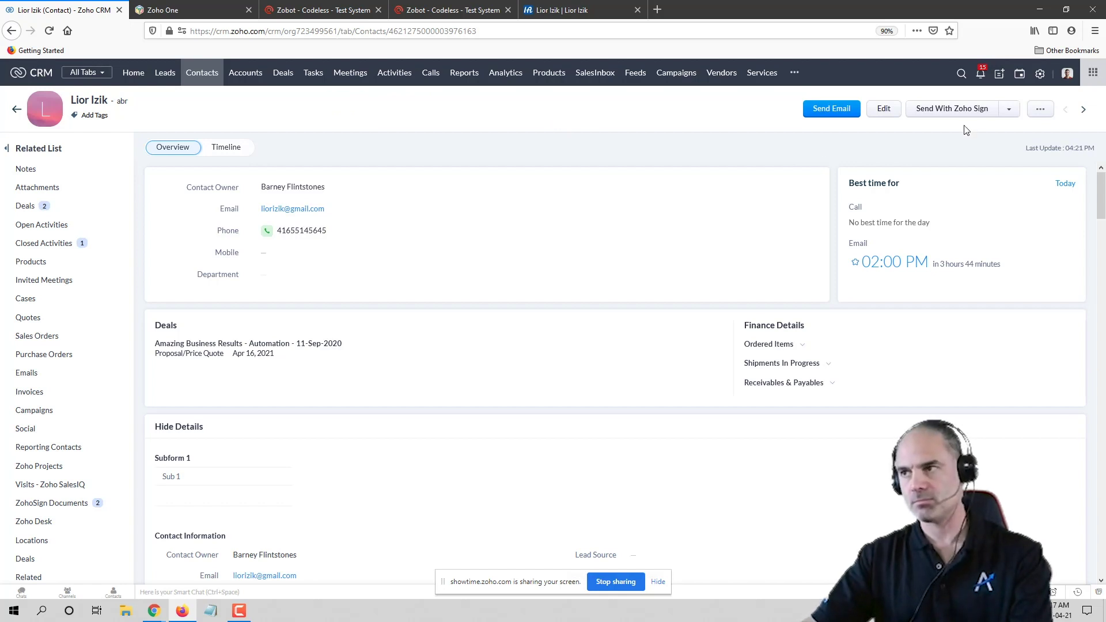
# Step: Open the Meetings Blueprint from the Blueprint setup and examine its states and transitions
pyautogui.click(1040, 73)
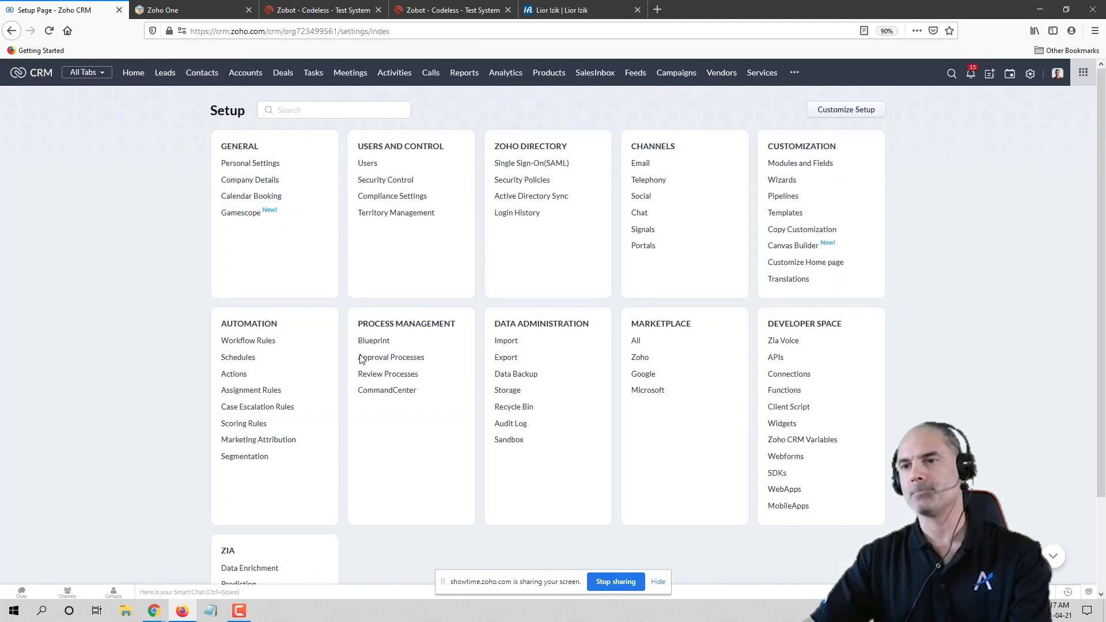
pyautogui.click(383, 343)
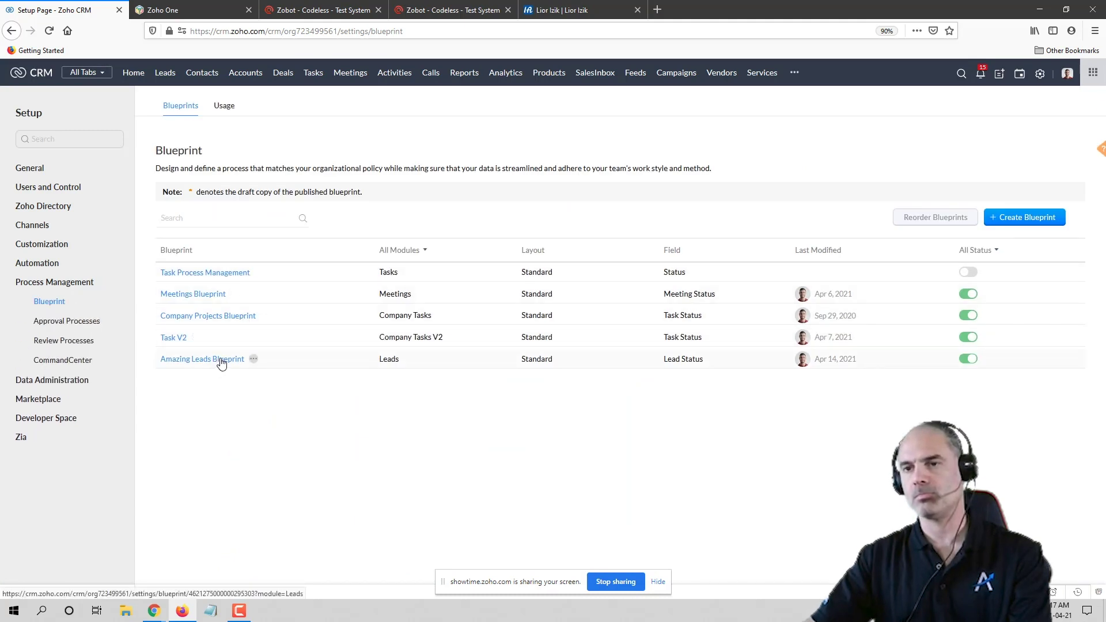
pyautogui.click(214, 297)
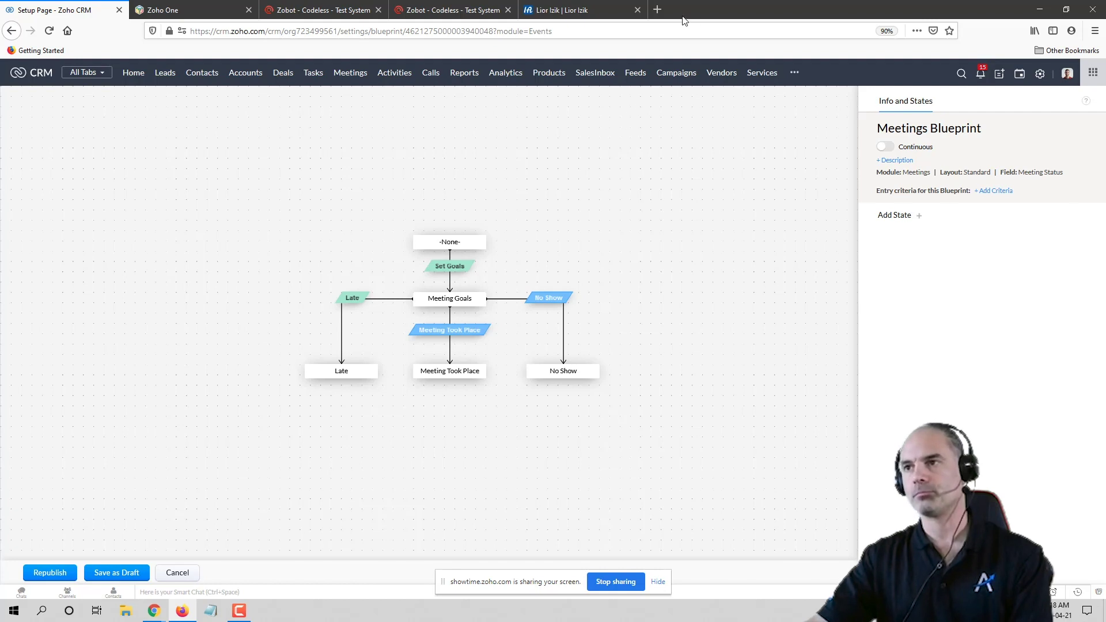
# Step: Open Zoho Forms at forms.zoho.com in a new browser tab and look over the existing forms
pyautogui.click(658, 9)
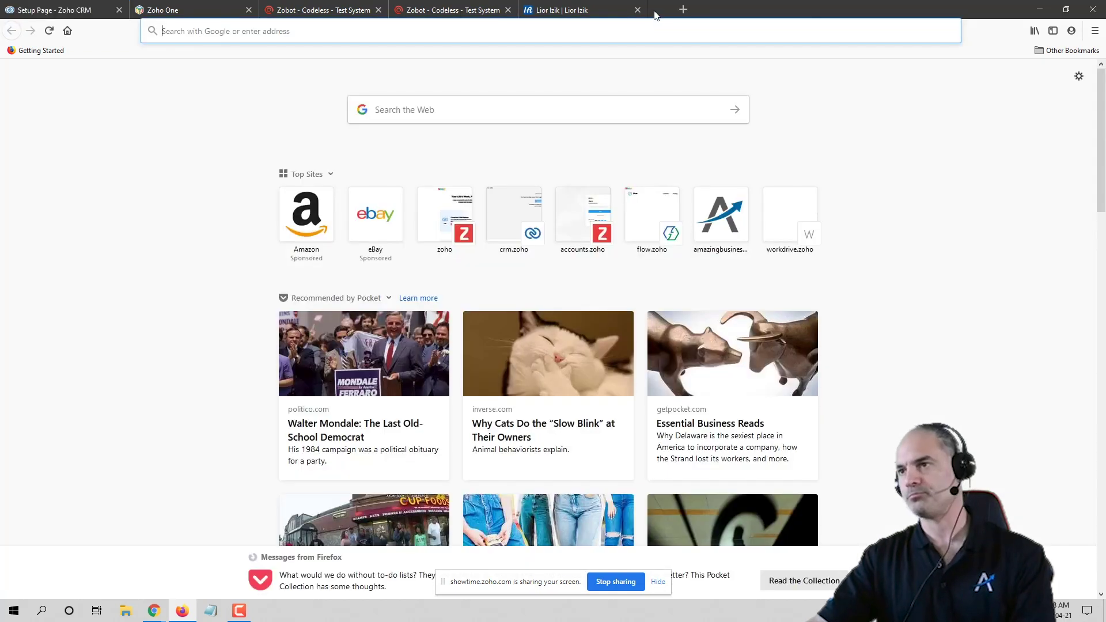
pyautogui.write('forms.zoho.com/')
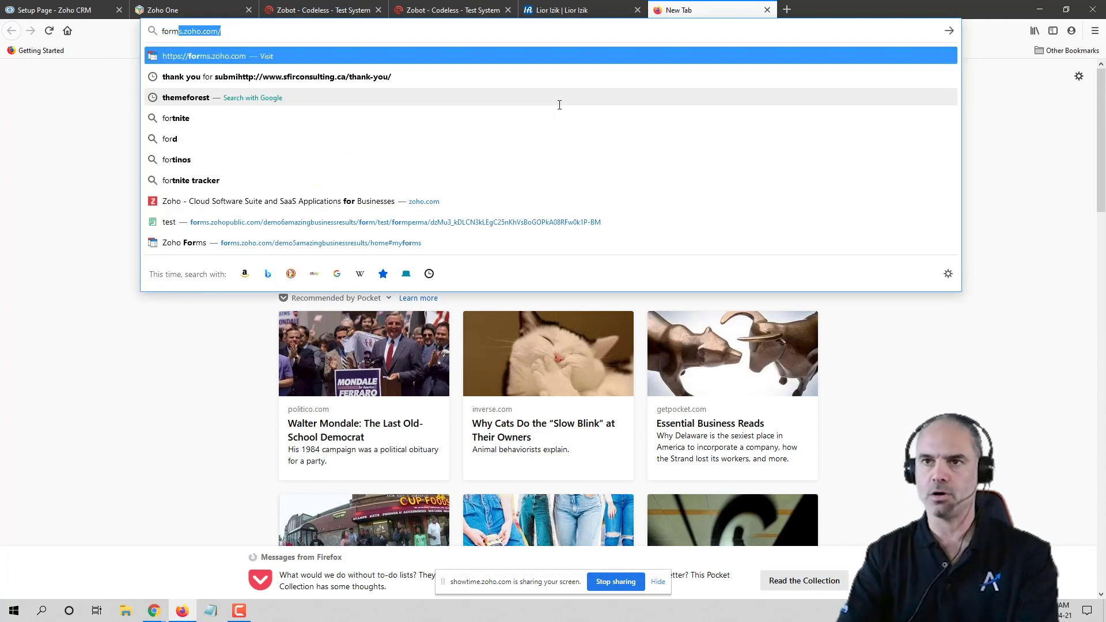
pyautogui.press('Return')
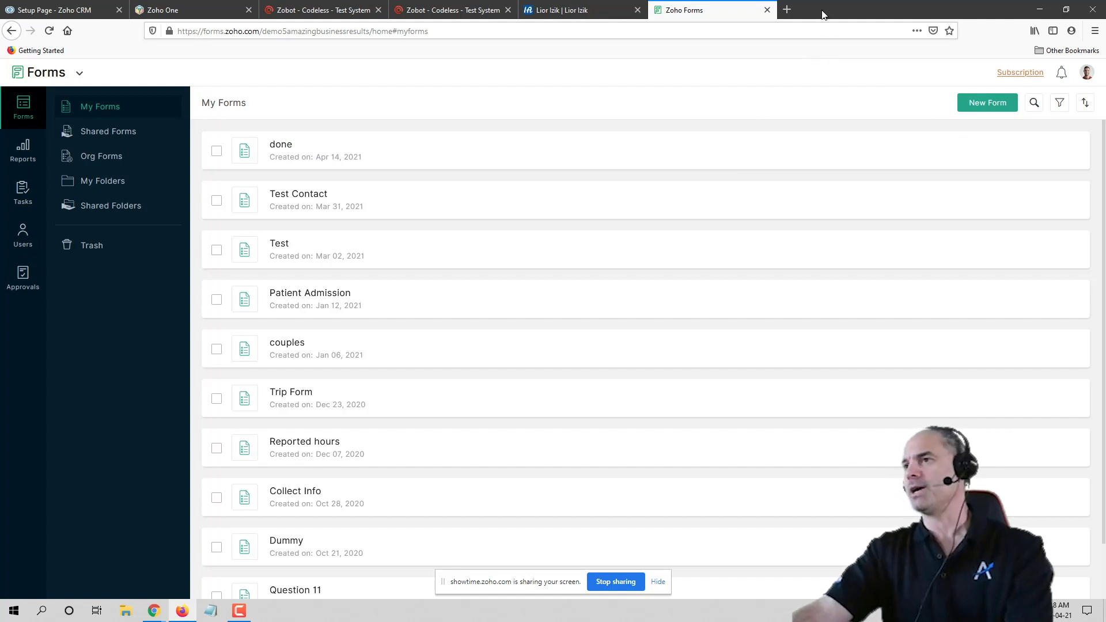
# Step: Switch back to Zoho CRM and open the Standard layout of the Contacts module for editing in Modules and Fields
pyautogui.click(64, 10)
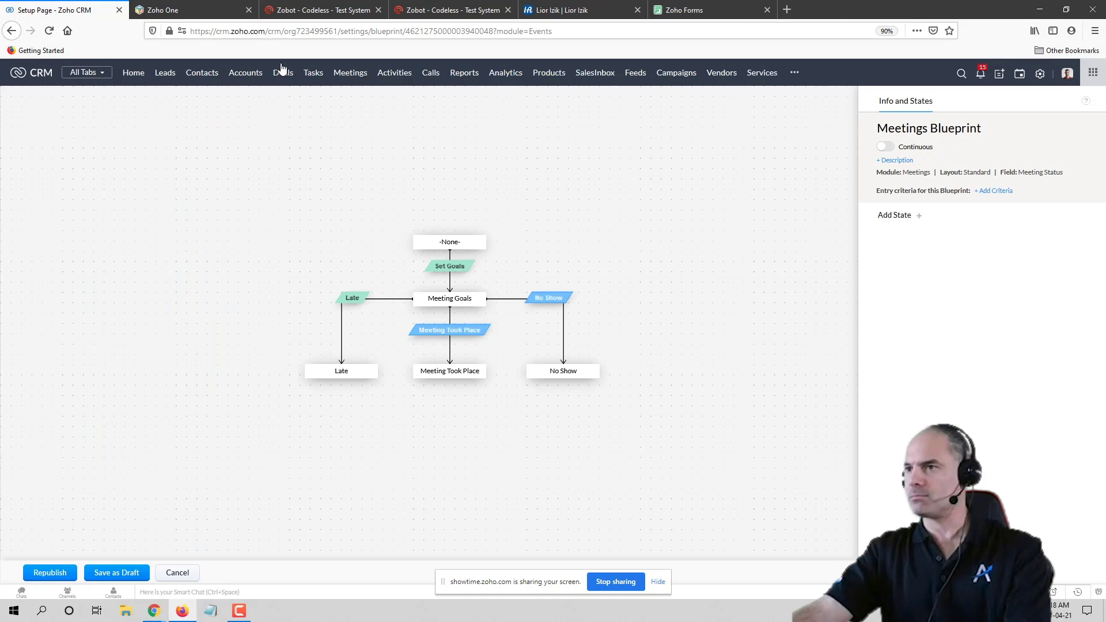
pyautogui.click(1041, 74)
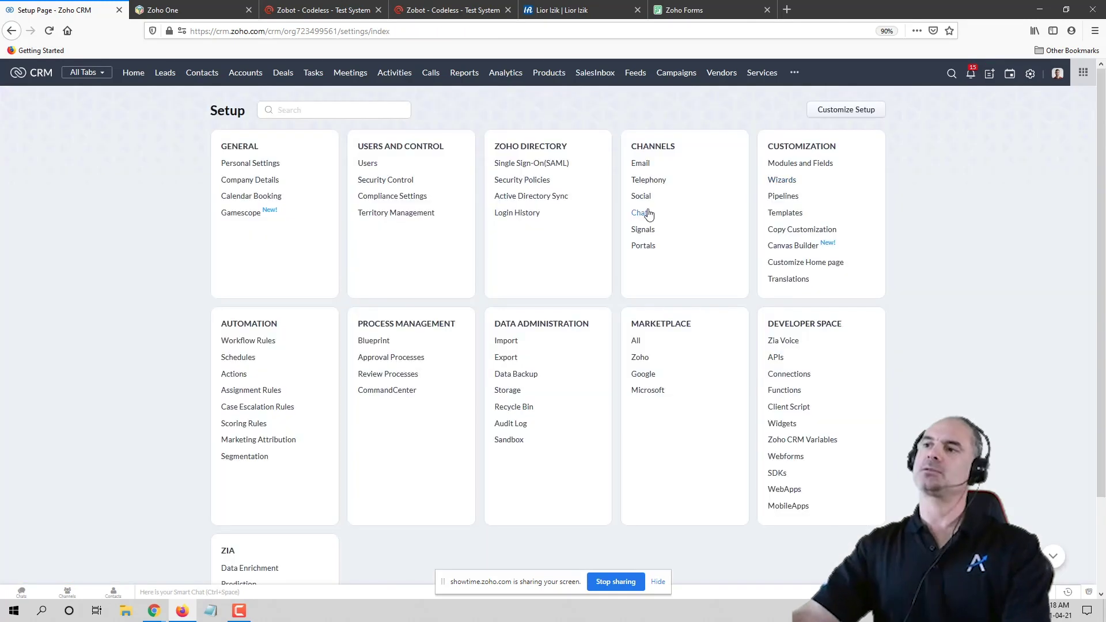
pyautogui.click(801, 165)
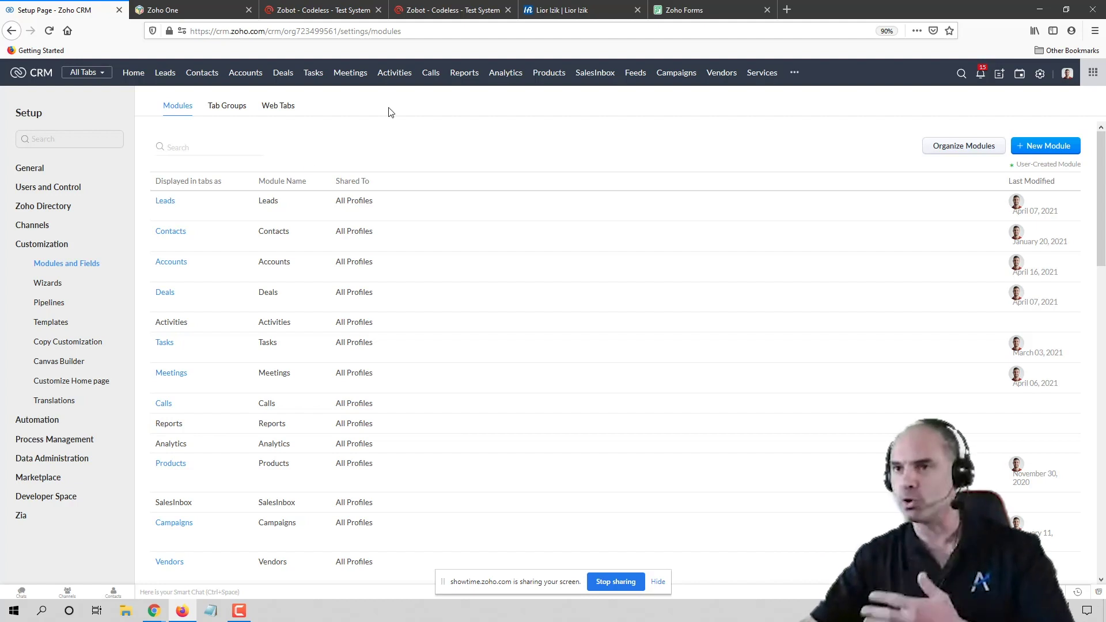
pyautogui.click(1040, 75)
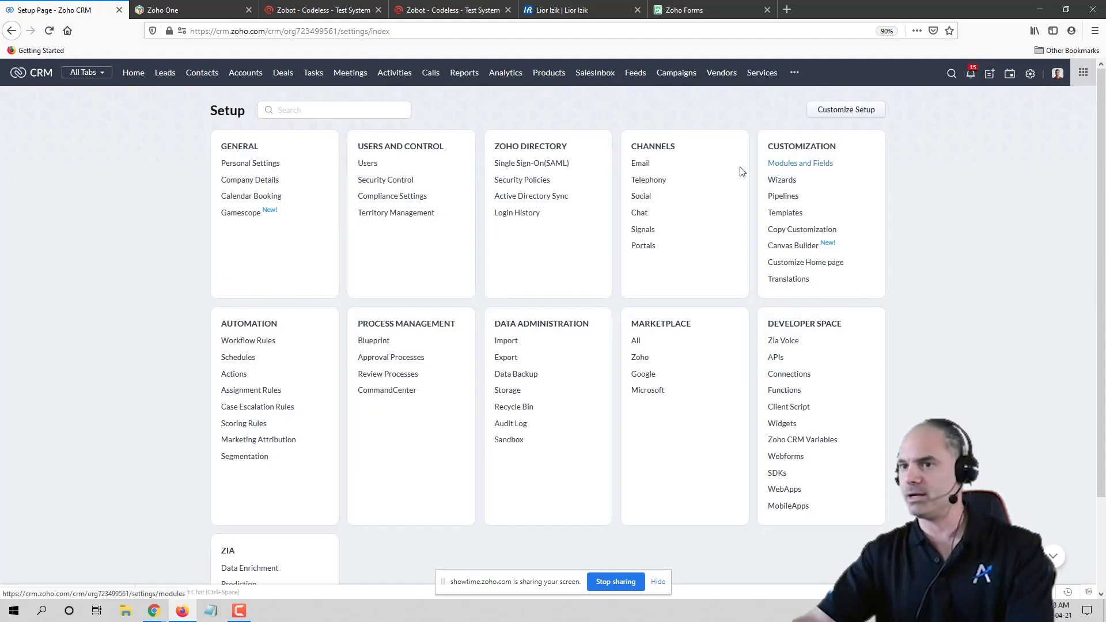
pyautogui.click(808, 165)
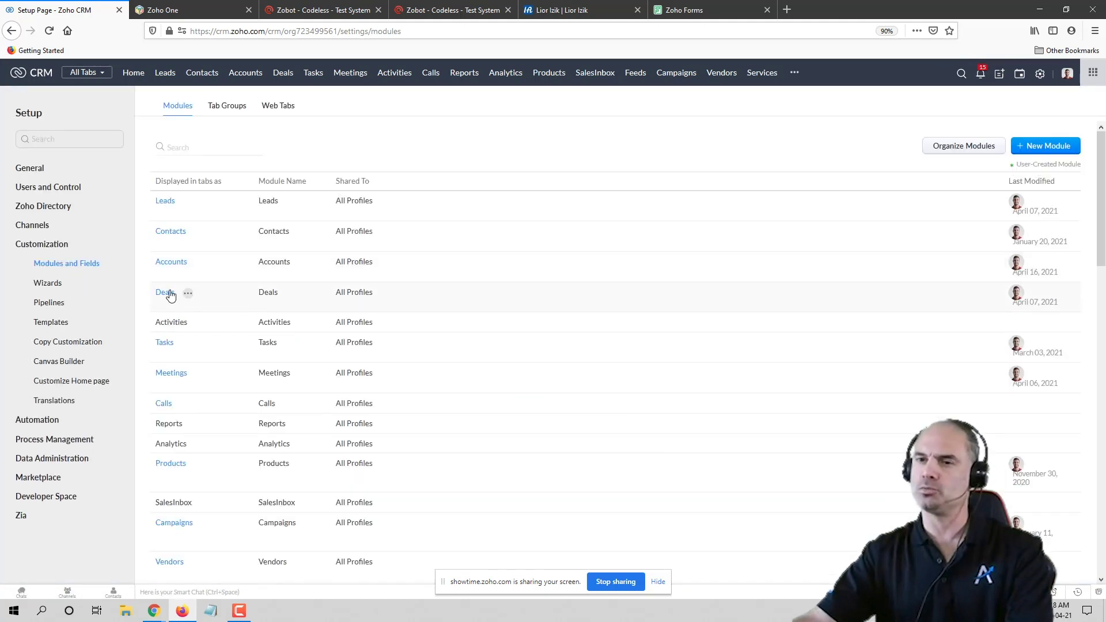
pyautogui.click(171, 233)
pyautogui.click(166, 262)
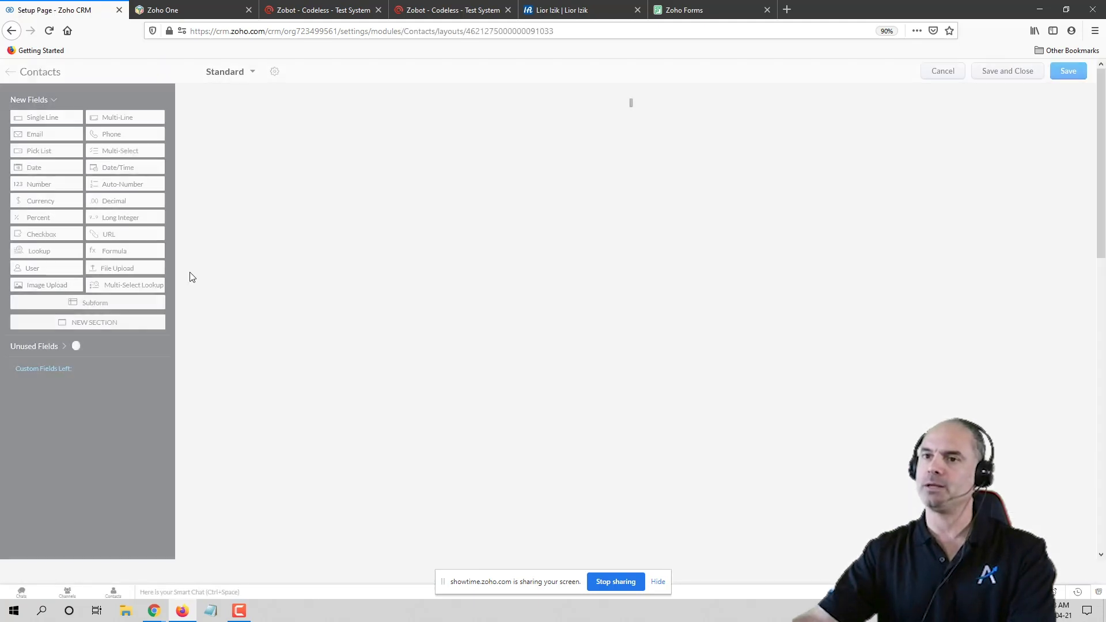
# Step: Add a pick list field labelled Users to the Contact Information section with two first names as its options
pyautogui.moveTo(40, 151); pyautogui.dragTo(323, 383)
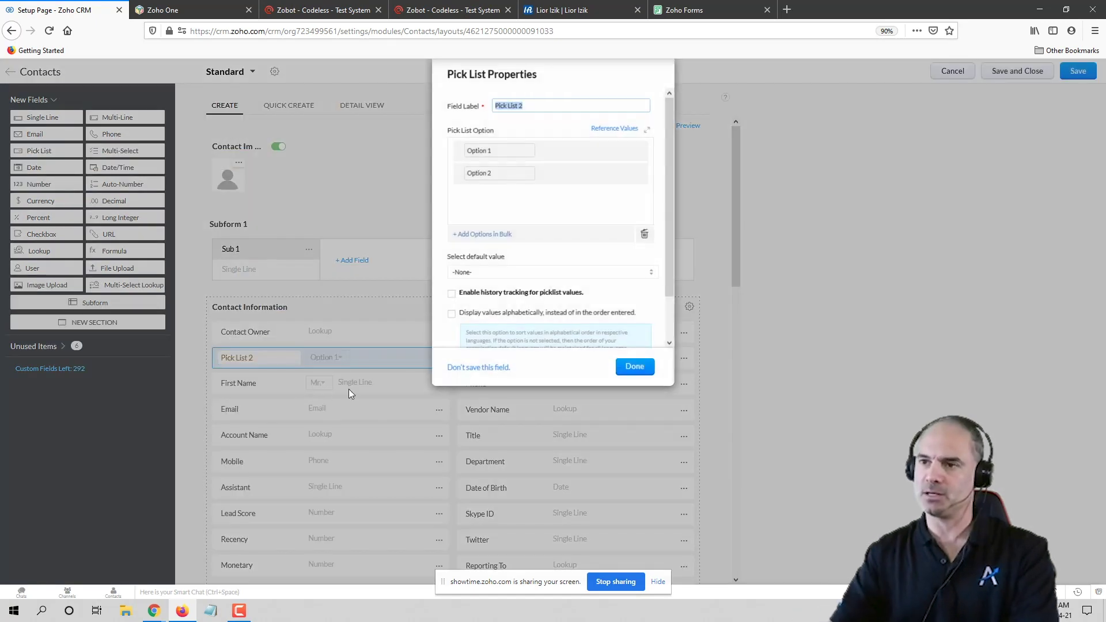
pyautogui.write('Users')
pyautogui.press('Tab')
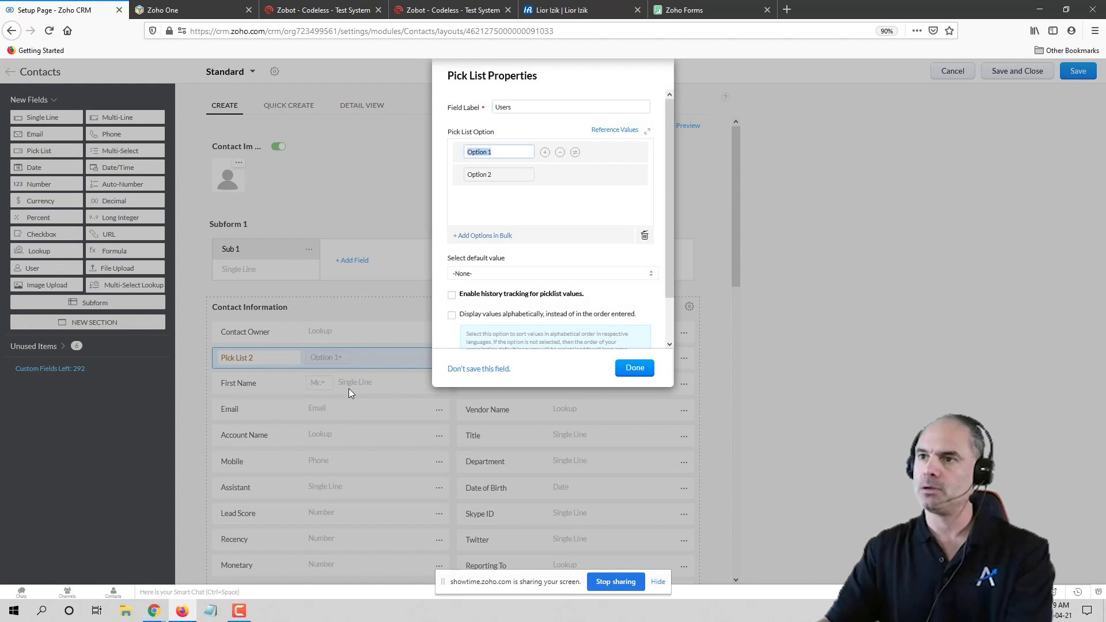
pyautogui.write('Brad')
pyautogui.press('Tab')
pyautogui.write('John')
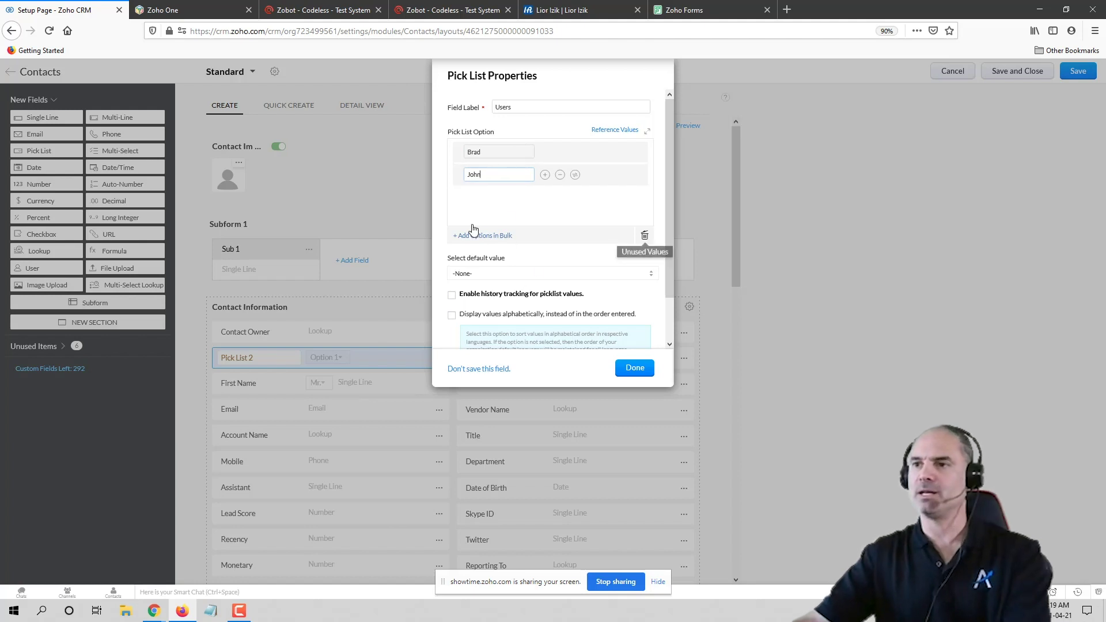
pyautogui.click(635, 368)
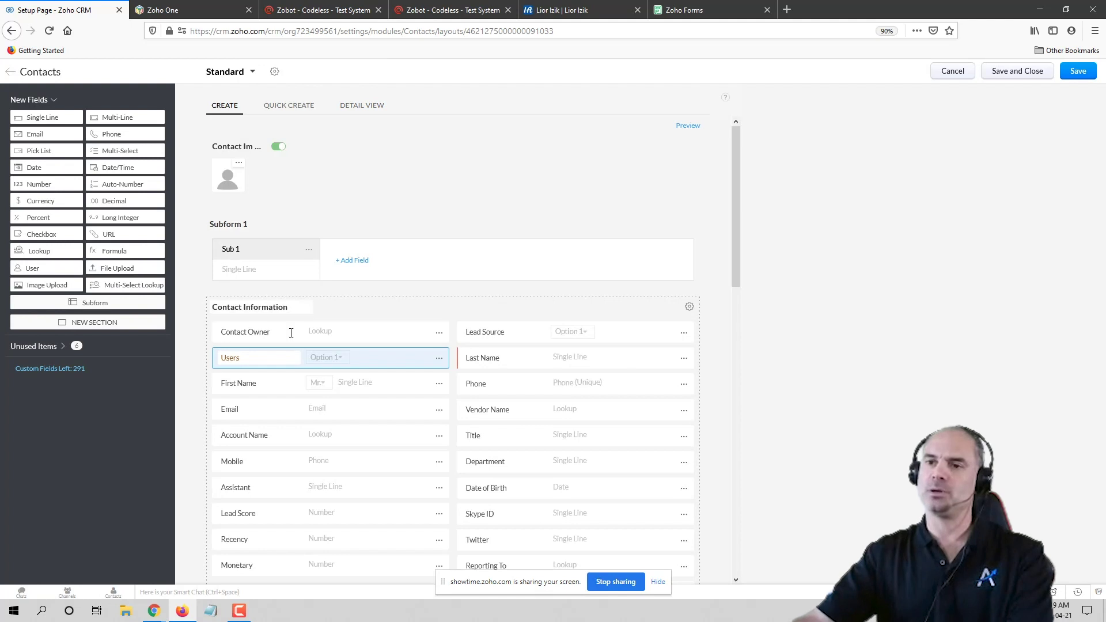
# Step: Remove the Users pick list from the Contacts layout and save the layout
pyautogui.click(443, 363)
pyautogui.click(410, 418)
pyautogui.click(513, 380)
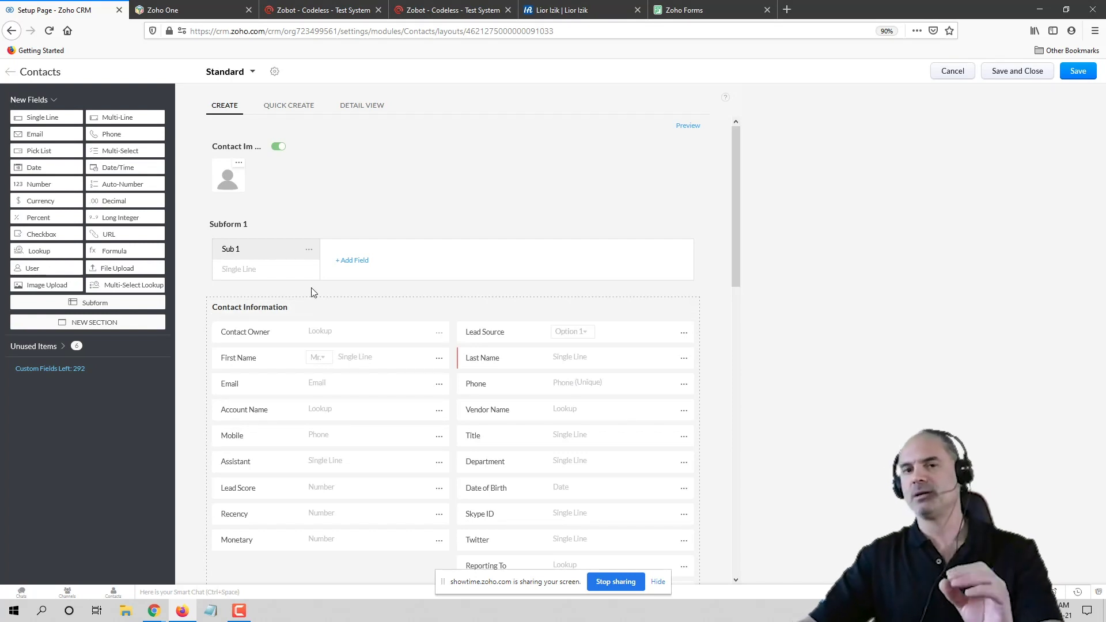
pyautogui.click(1079, 71)
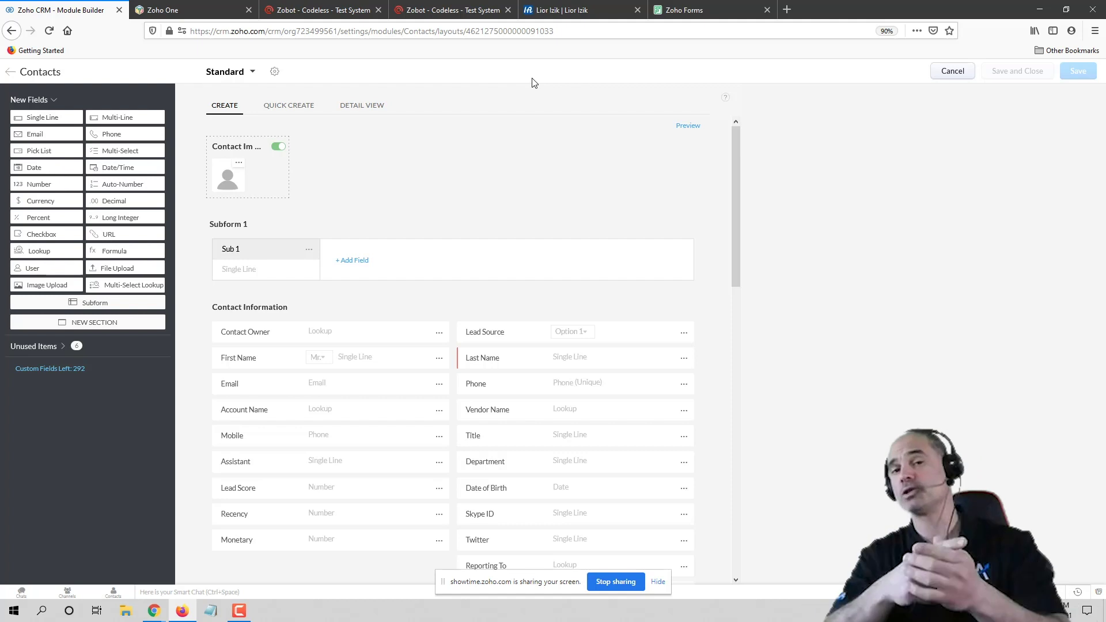
# Step: Switch to Zoho Forms, open the "done" form in the builder and add a Single Line field below the payment checkbox
pyautogui.click(685, 10)
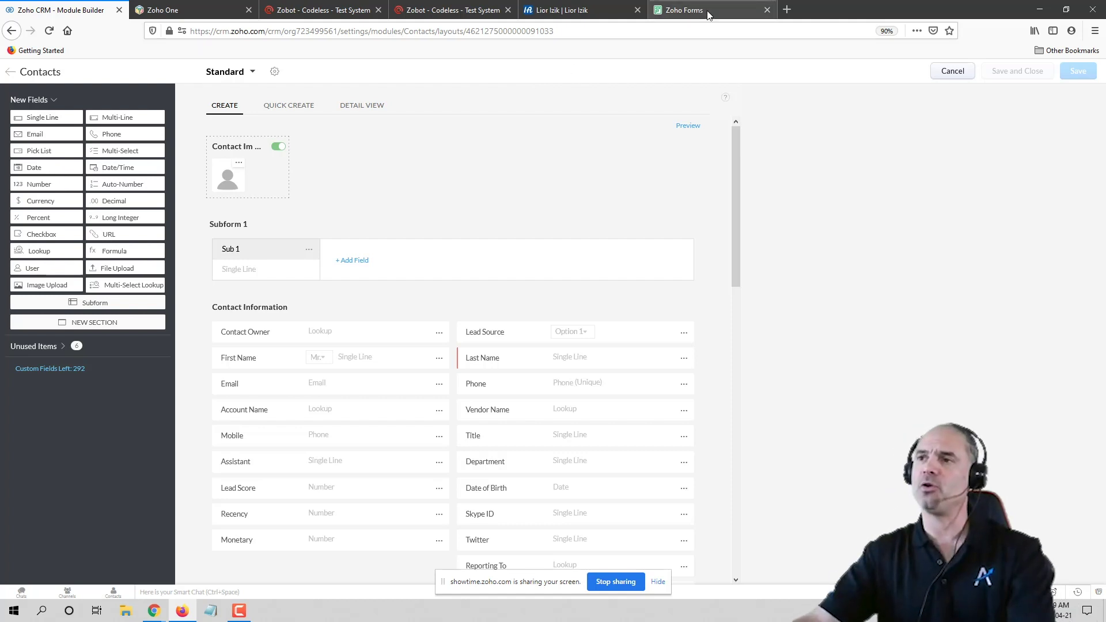
pyautogui.click(914, 152)
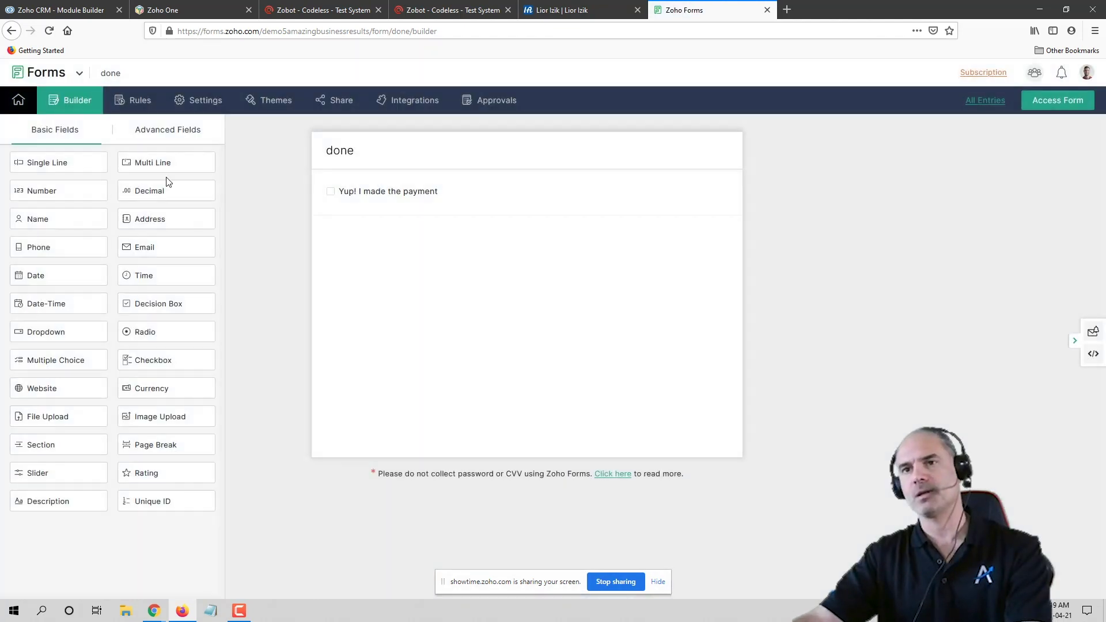
pyautogui.moveTo(62, 163); pyautogui.dragTo(471, 298)
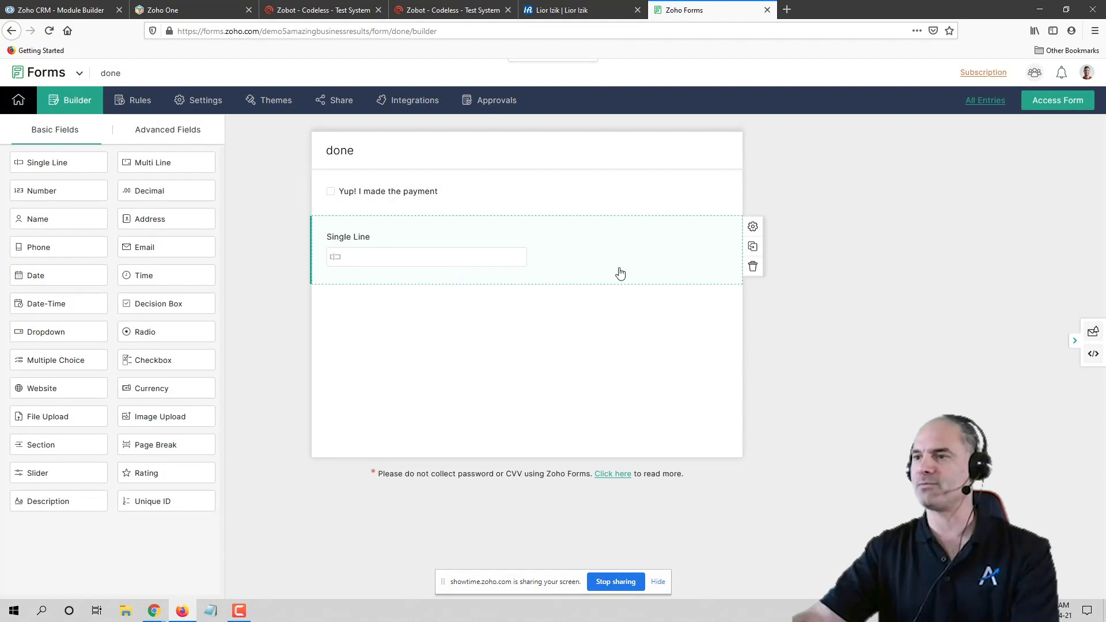
# Step: Label the single-line field User, give it a first name as initial value, make it mandatory and hidden, save it and open the live form
pyautogui.click(752, 225)
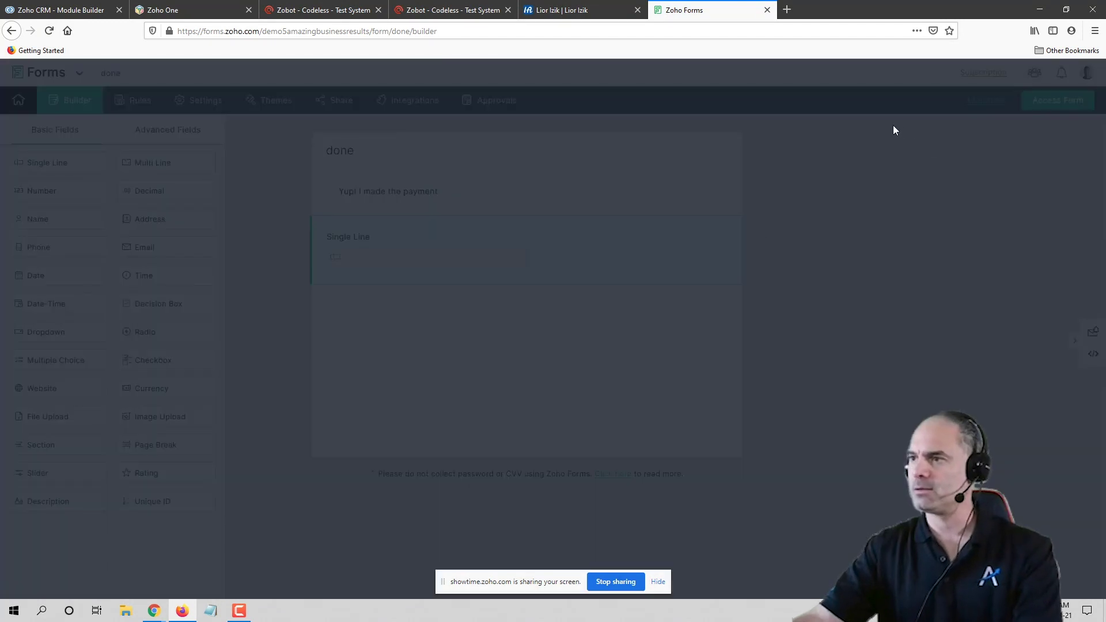
pyautogui.write('User')
pyautogui.press('Tab')
pyautogui.press('Tab')
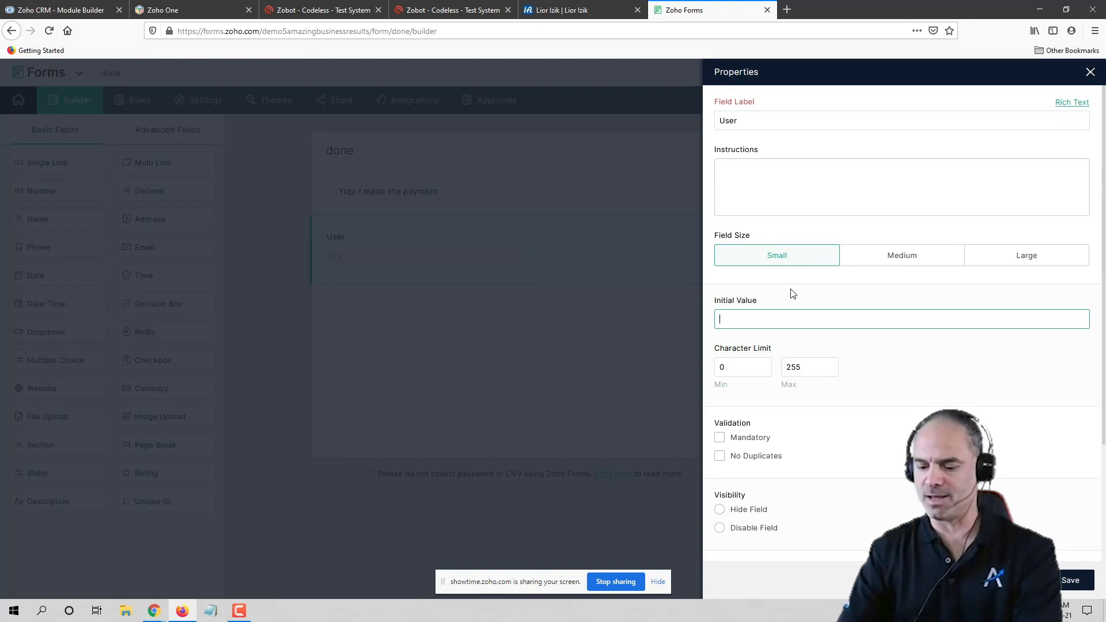
pyautogui.click(753, 442)
pyautogui.click(740, 509)
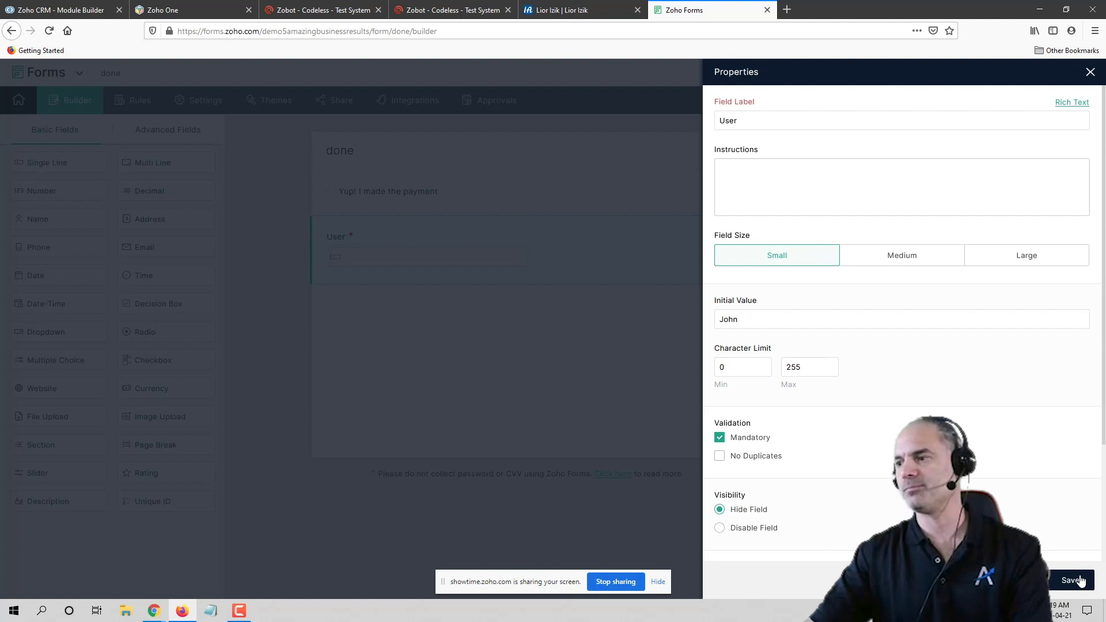
pyautogui.click(1091, 71)
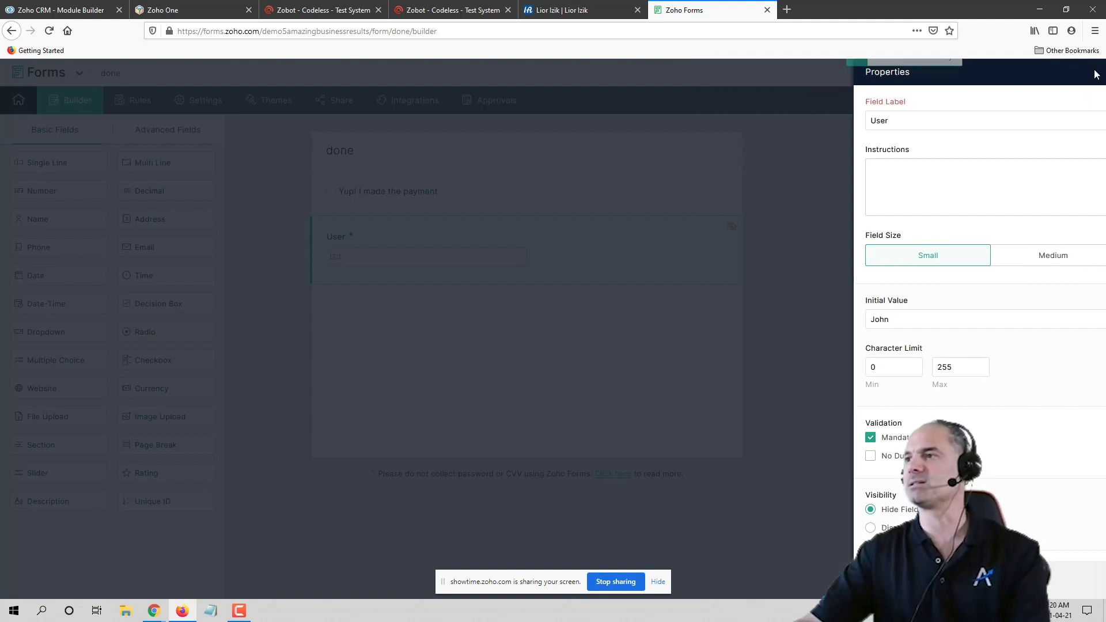
pyautogui.click(1026, 103)
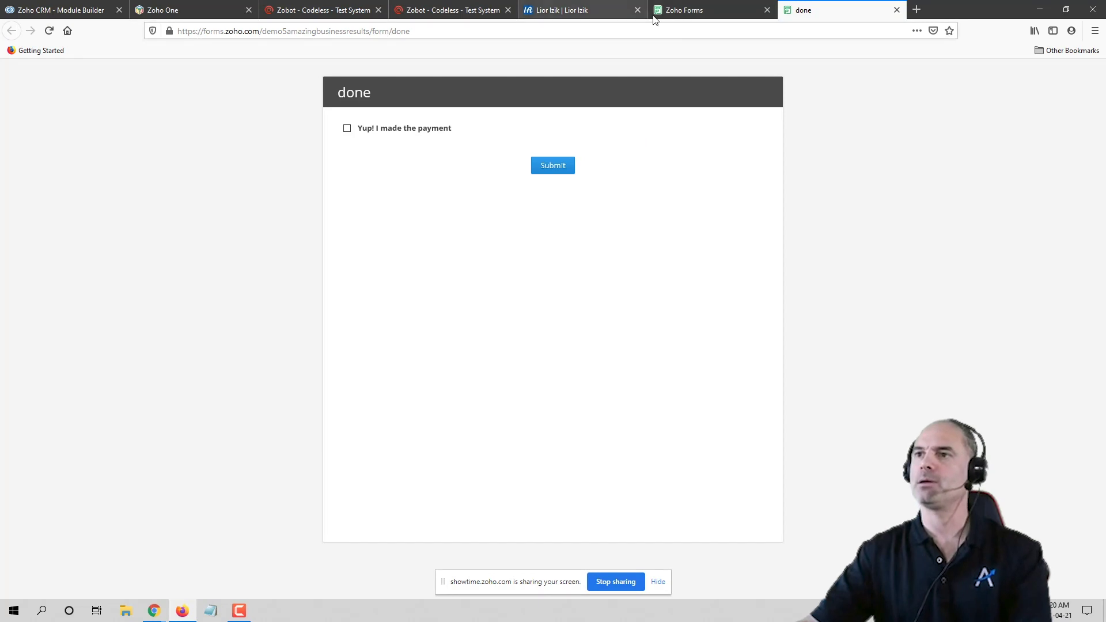
# Step: Switch back to Zoho CRM, leave the Contacts layout editor and copy the active user's record ID from the address of their Users setup page
pyautogui.click(91, 12)
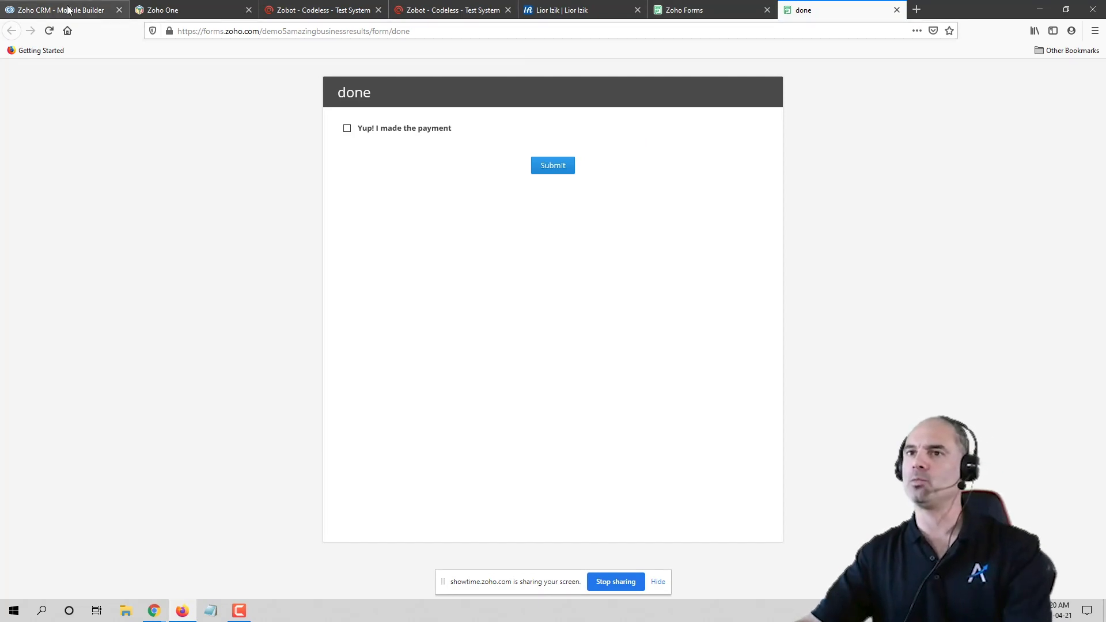
pyautogui.click(954, 72)
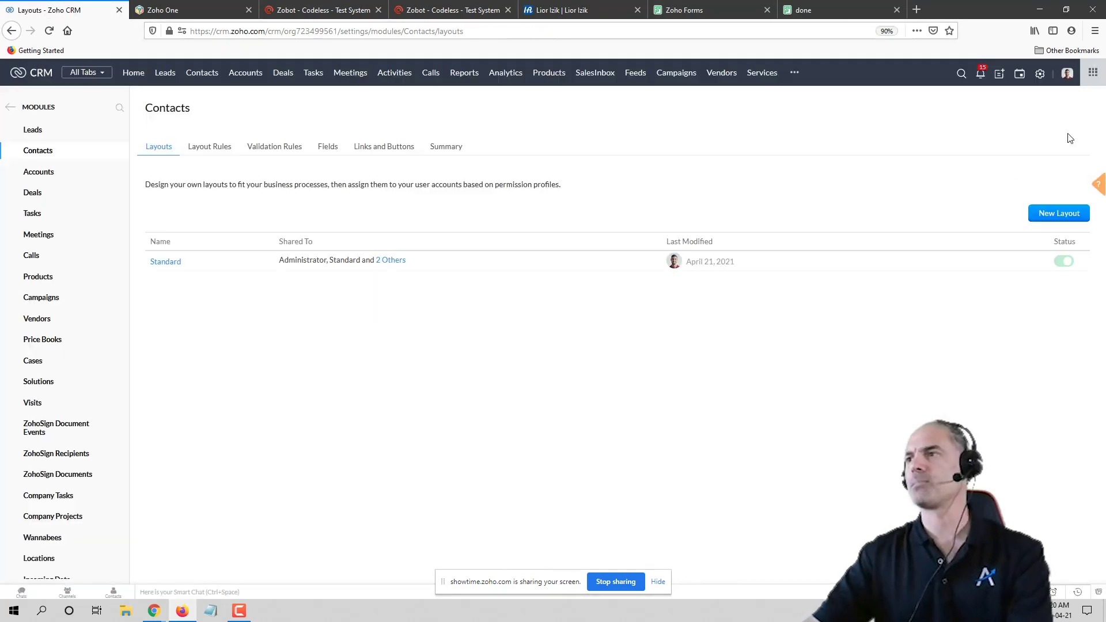
pyautogui.click(1041, 75)
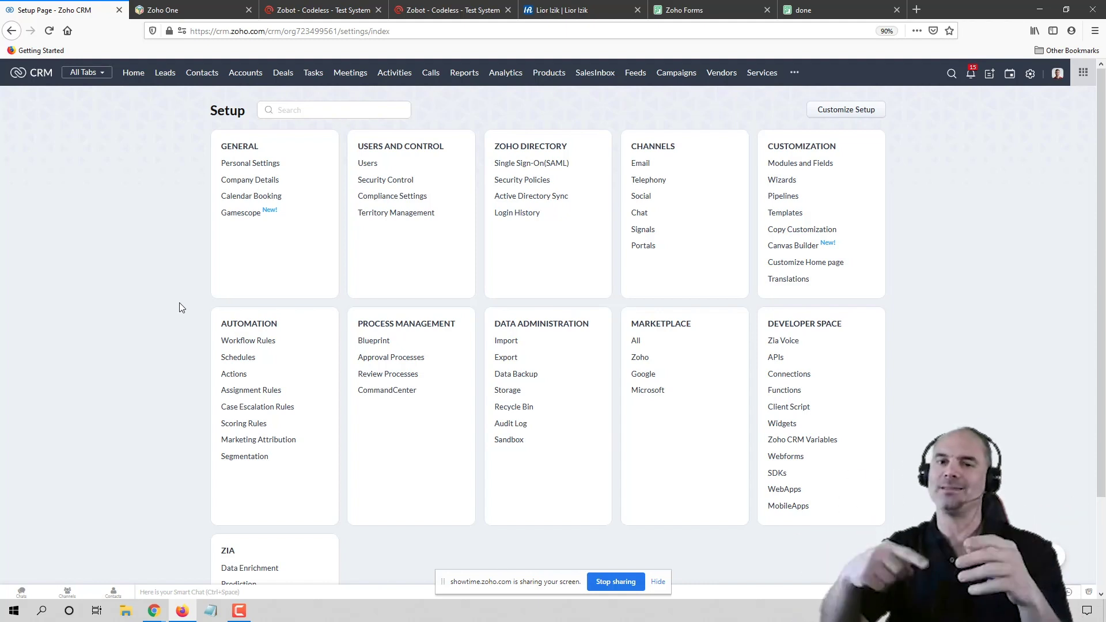
pyautogui.click(360, 164)
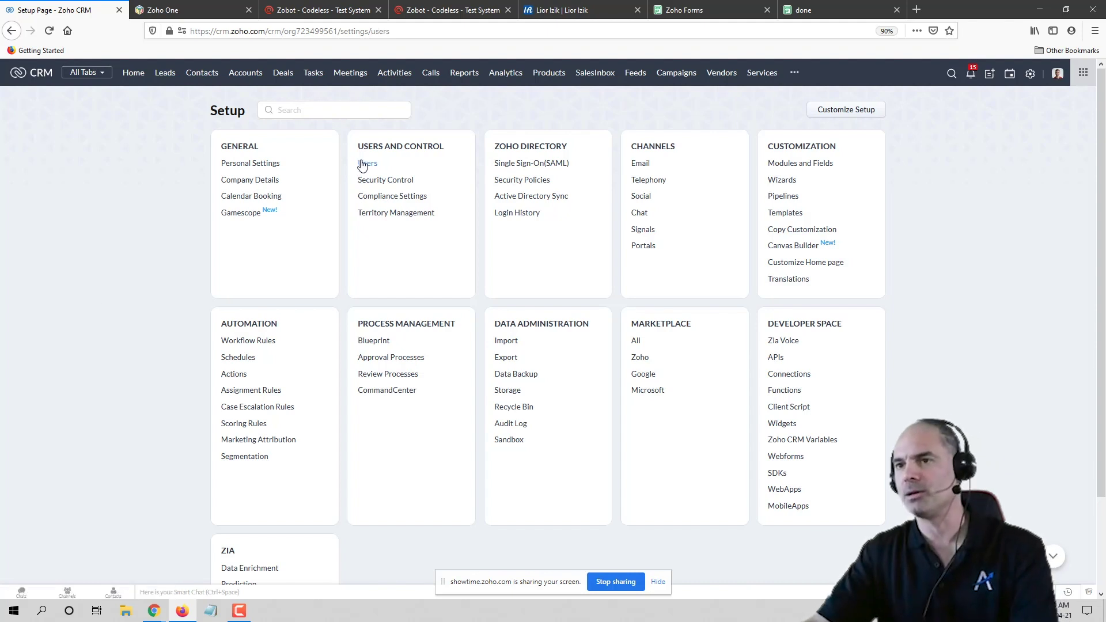
pyautogui.click(279, 206)
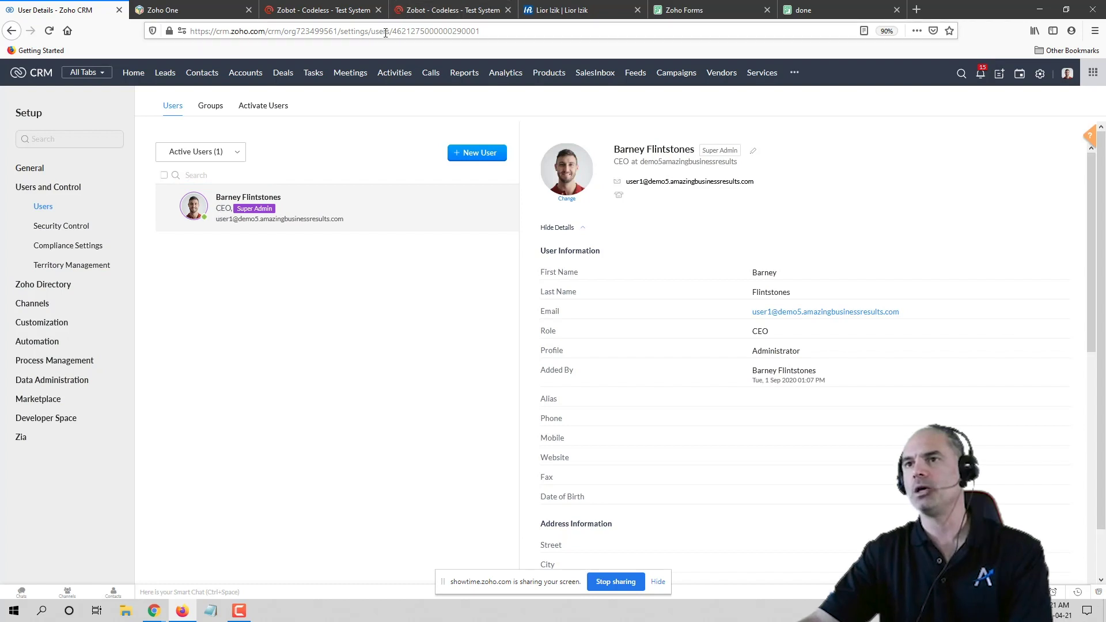
pyautogui.moveTo(394, 30); pyautogui.dragTo(657, 39)
pyautogui.hotkey('ctrl', 'c')
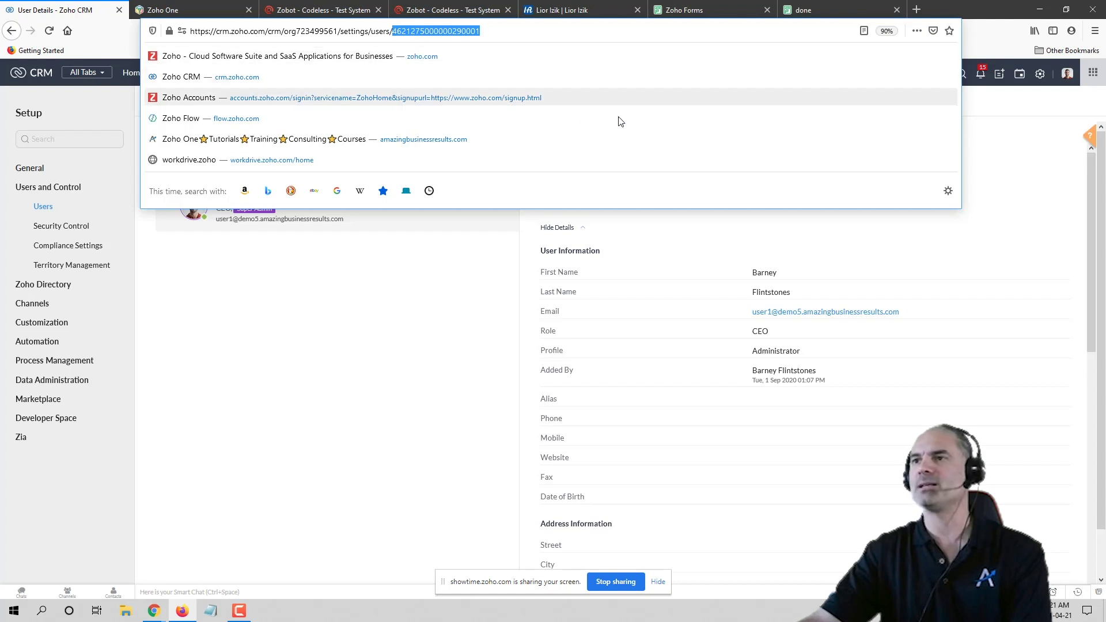
# Step: Switch to the Zoho Forms builder, replace the User field's initial value with the copied user record ID and save the field
pyautogui.click(822, 8)
pyautogui.click(720, 13)
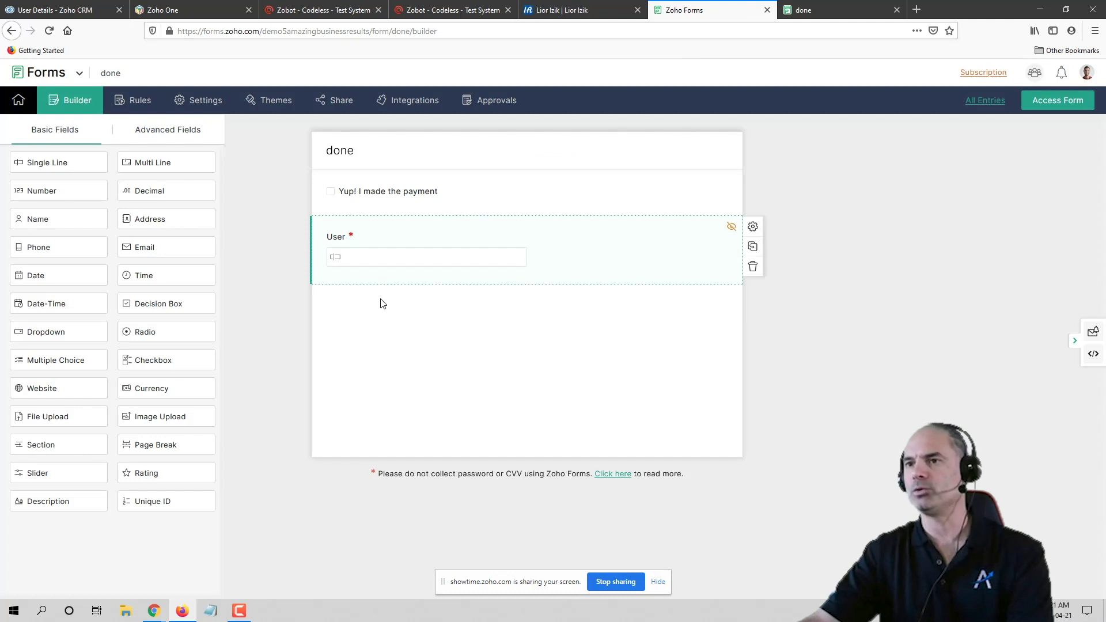
pyautogui.click(748, 222)
pyautogui.click(793, 321)
pyautogui.hotkey('ctrl', 'a')
pyautogui.hotkey('ctrl', 'v')
pyautogui.click(1070, 581)
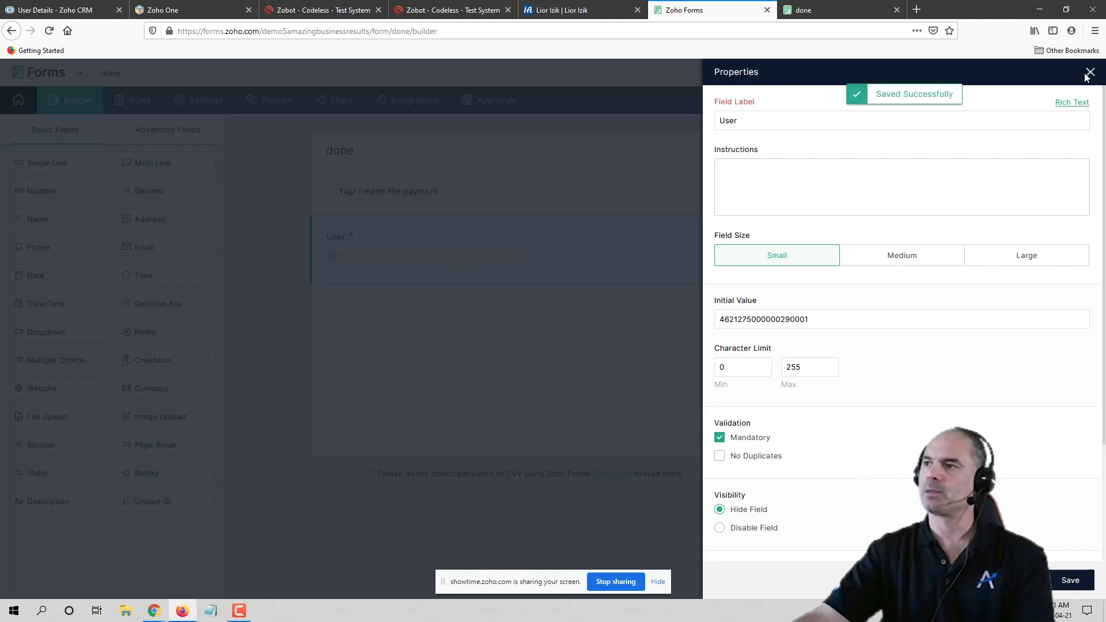
pyautogui.click(1091, 71)
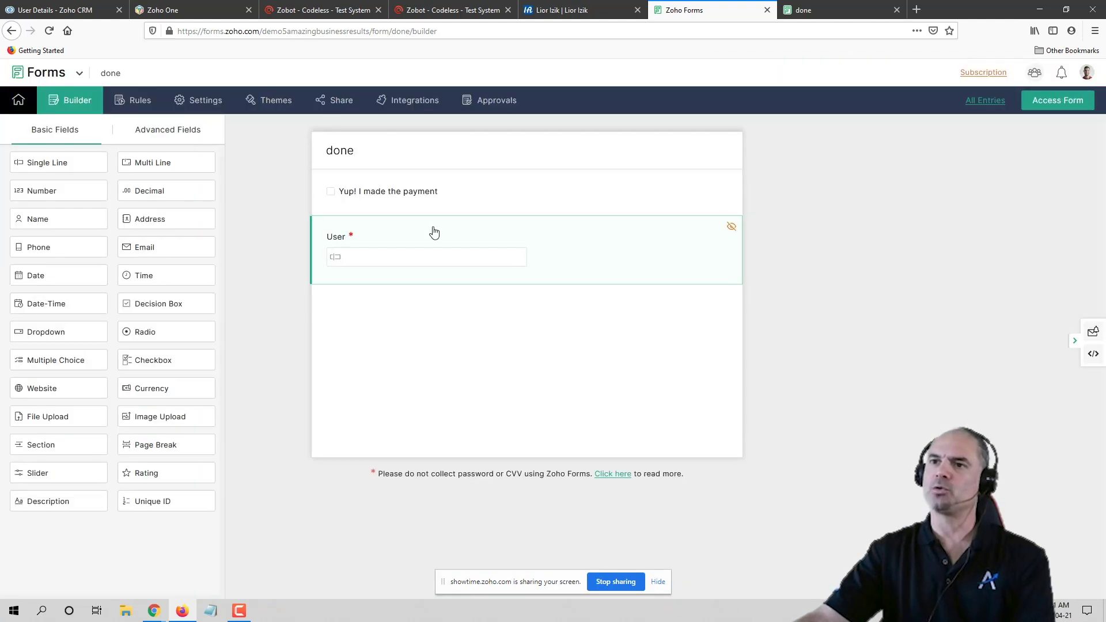
# Step: Switch back to Zoho CRM, open the lead "Test 20 min" for editing and open its page layout editor
pyautogui.click(77, 11)
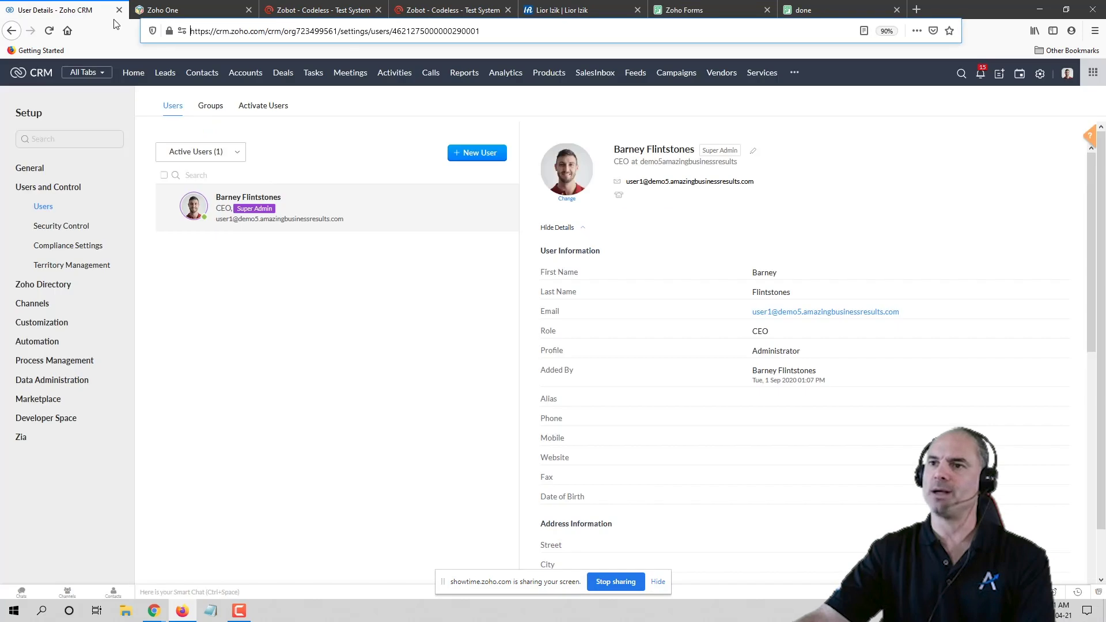
pyautogui.click(165, 73)
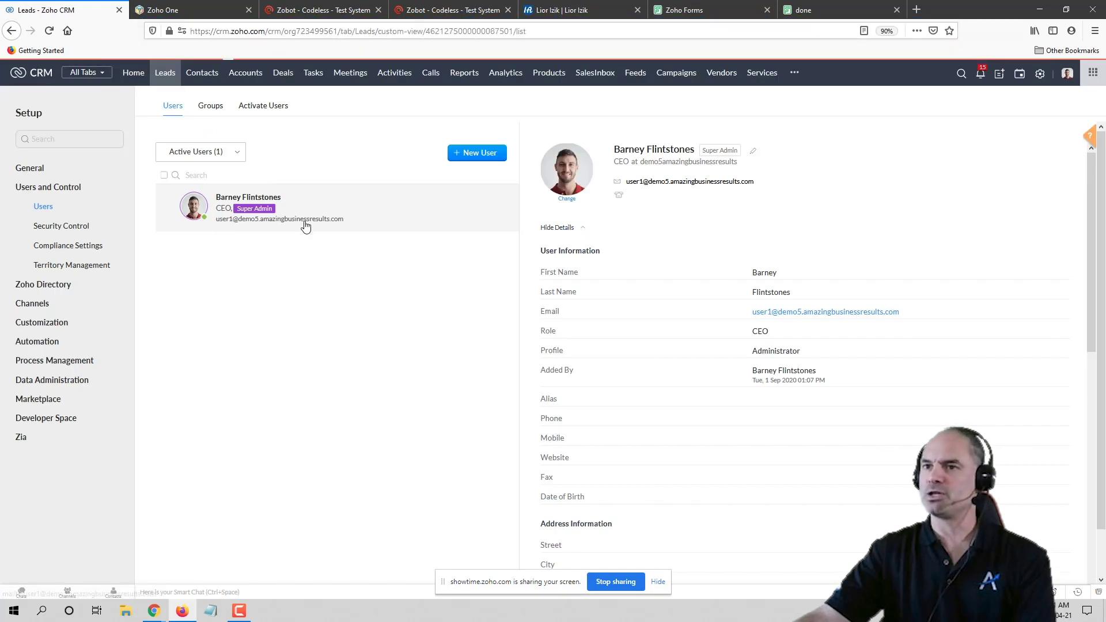
pyautogui.click(373, 202)
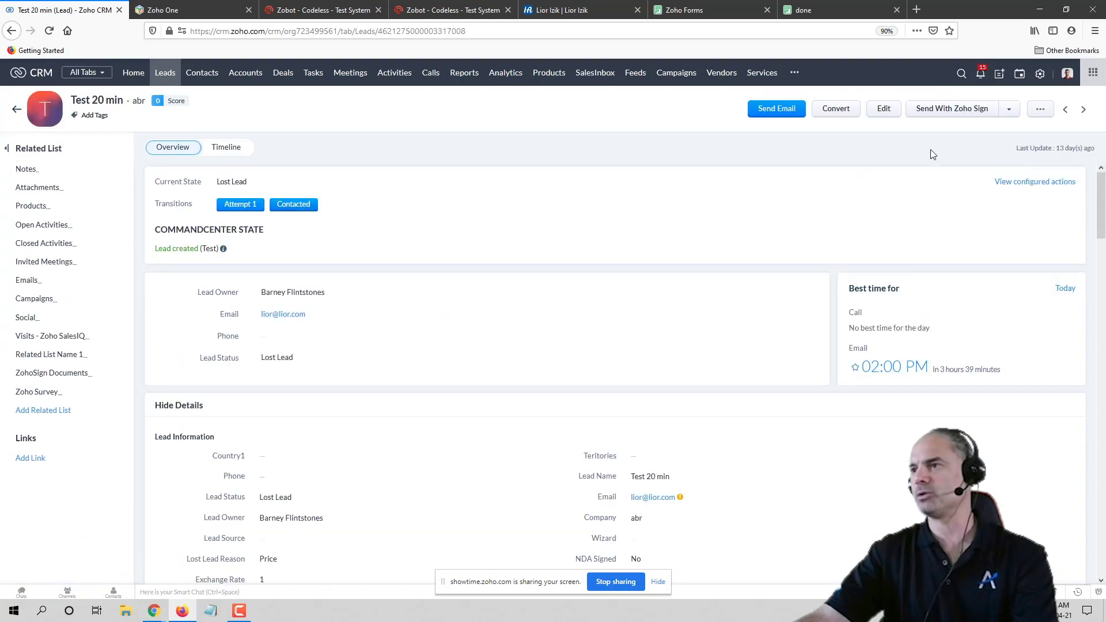
pyautogui.click(884, 109)
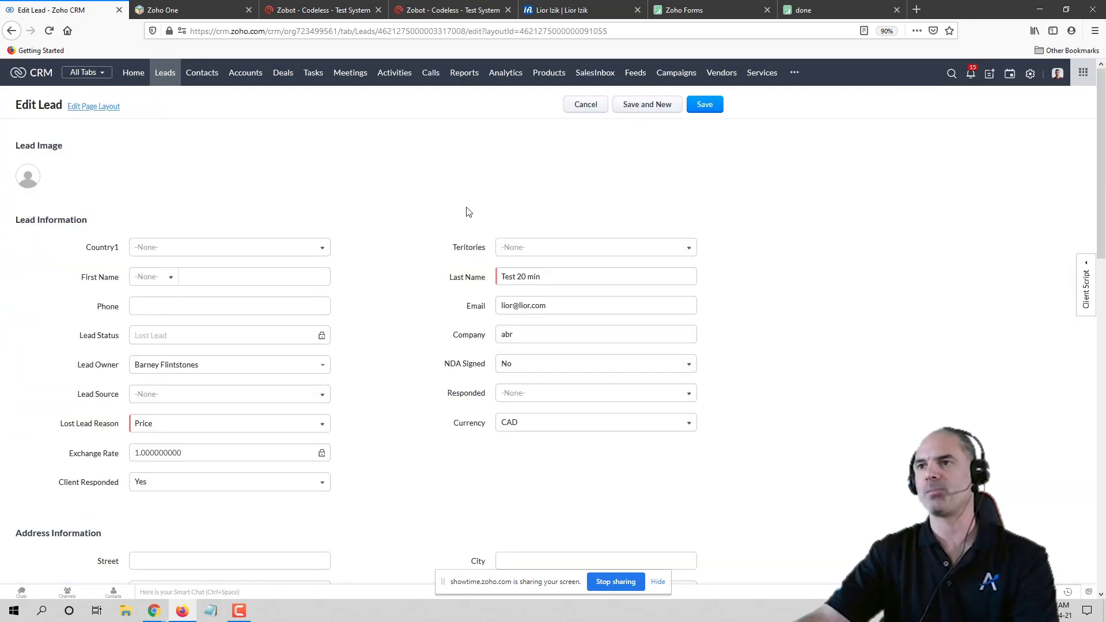
pyautogui.click(109, 107)
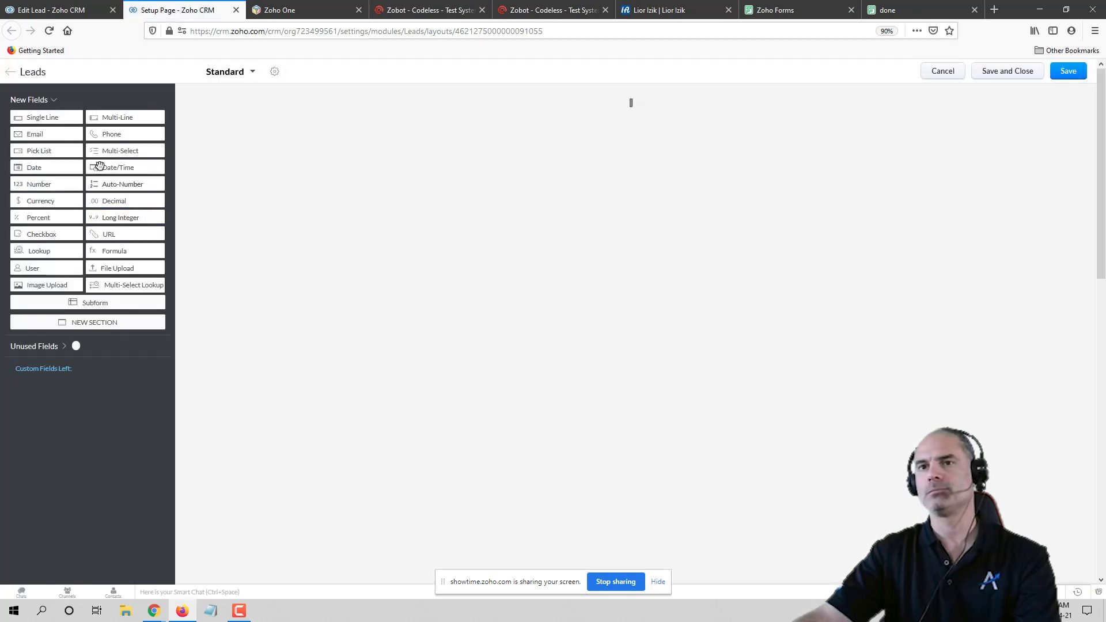
# Step: Add a single-line field labelled Record ID to the Lead Information section and try to save the Leads layout
pyautogui.moveTo(49, 116); pyautogui.dragTo(528, 450)
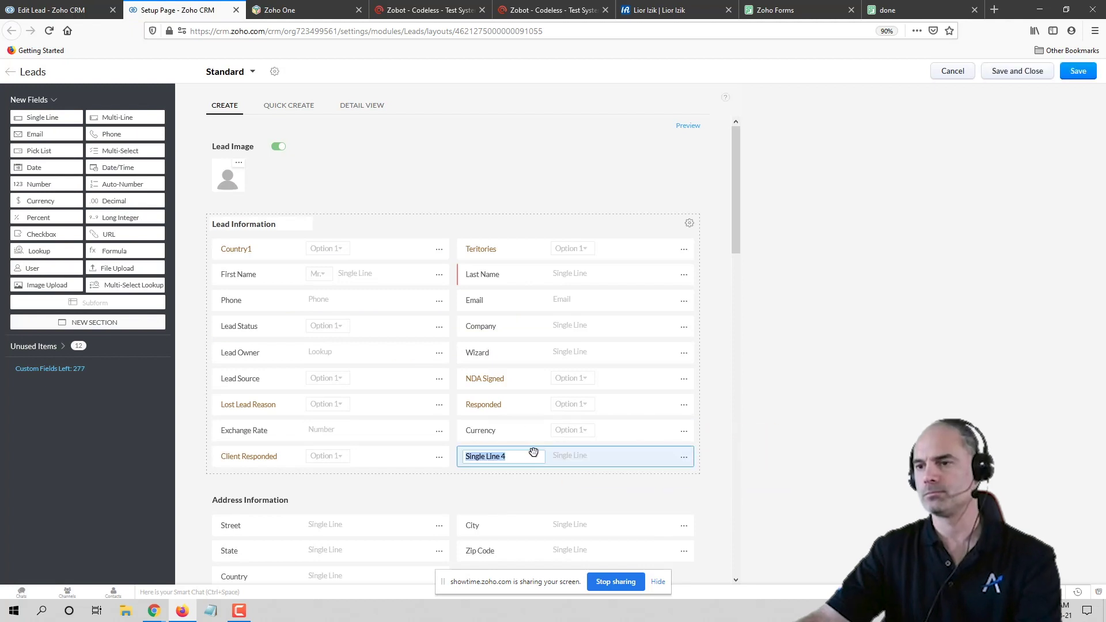
pyautogui.write('Record ID')
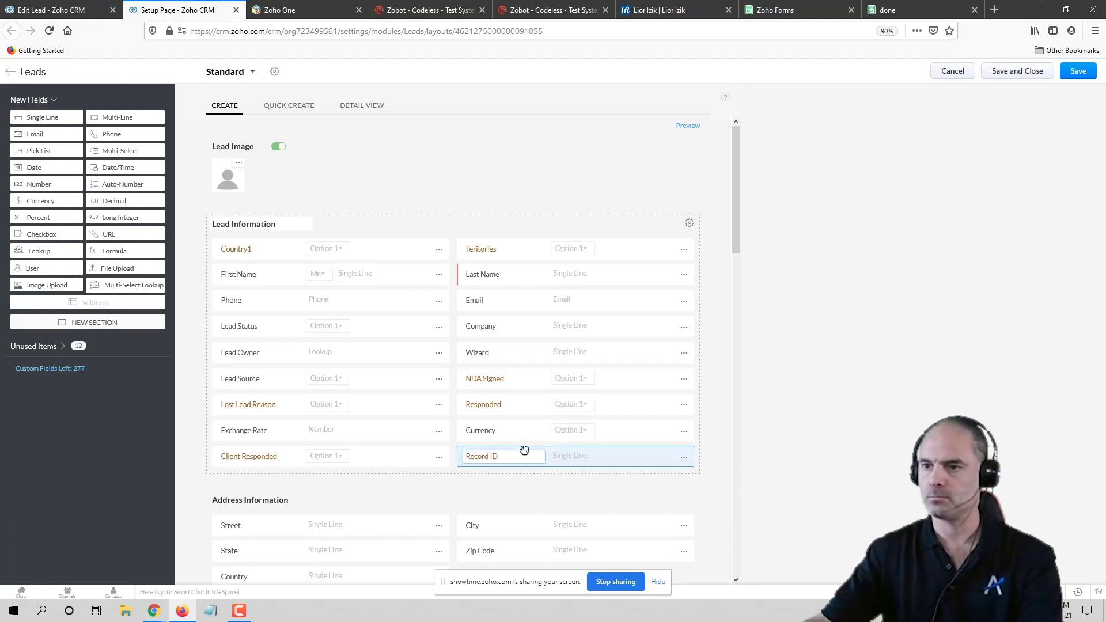
pyautogui.click(1077, 71)
# Step: Rename the new Record ID field as USER Record ID and save the Leads layout
pyautogui.click(478, 457)
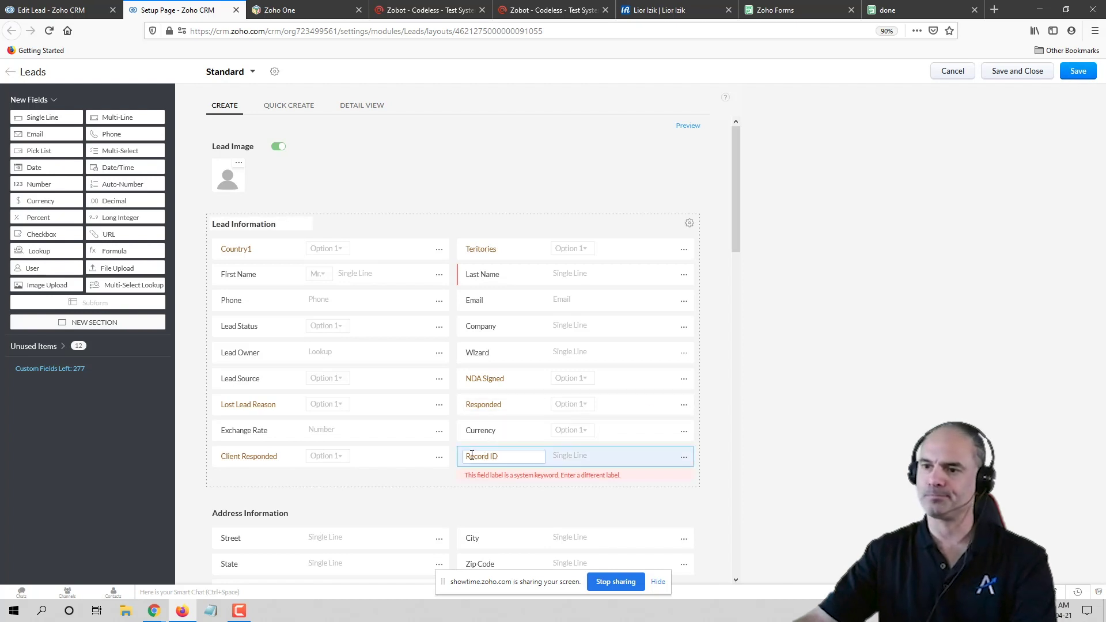
pyautogui.write('USER')
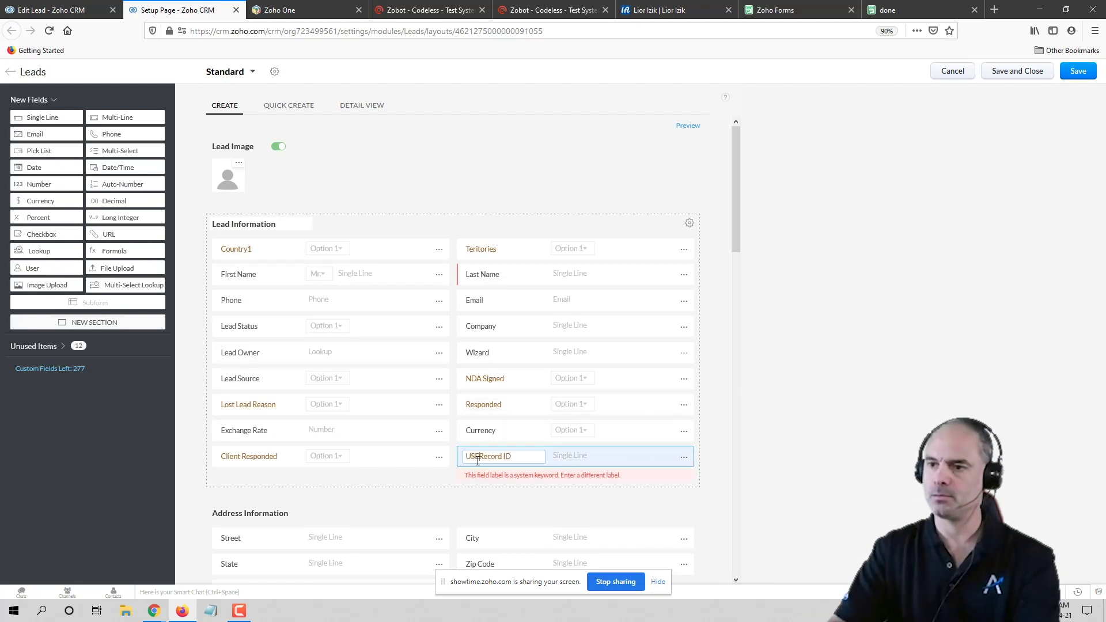
pyautogui.click(1071, 71)
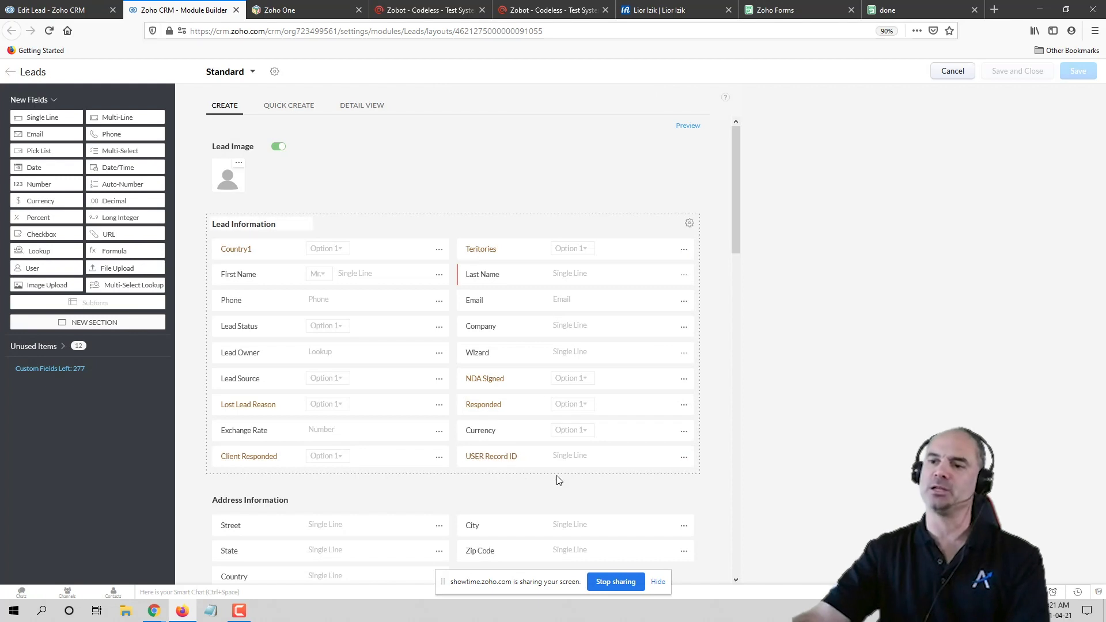
# Step: Paste the copied user record ID into the browser's address field to show it
pyautogui.click(539, 31)
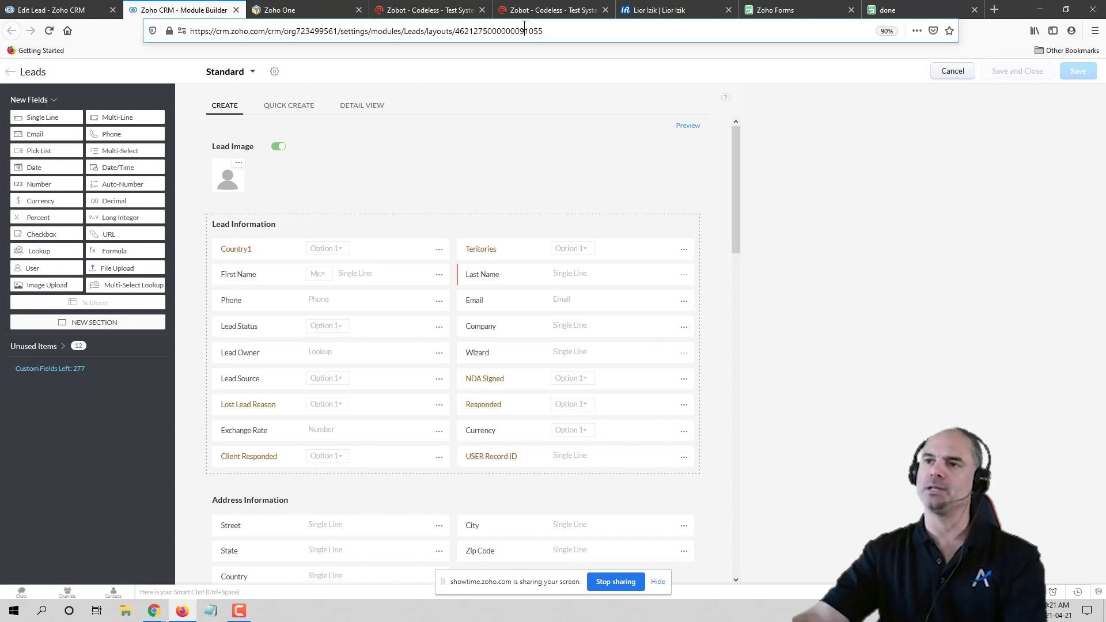
pyautogui.hotkey('ctrl', 'v')
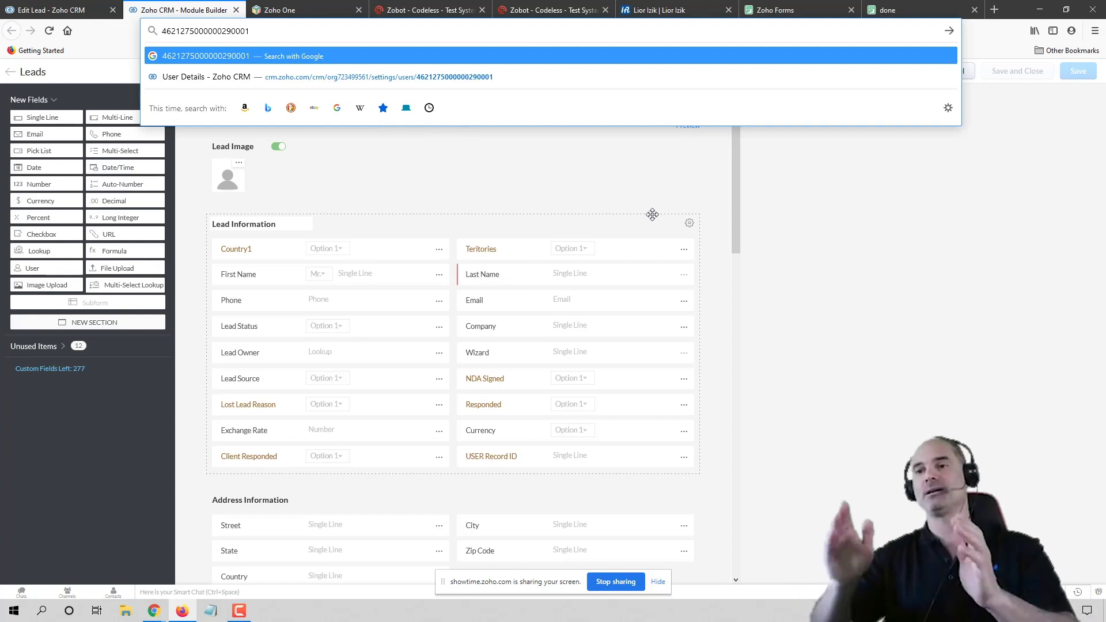
# Step: Select the record ID in the address field, dismiss the suggestions and close the Leads layout editor
pyautogui.moveTo(250, 30); pyautogui.dragTo(226, 31)
pyautogui.moveTo(133, 32); pyautogui.dragTo(135, 34)
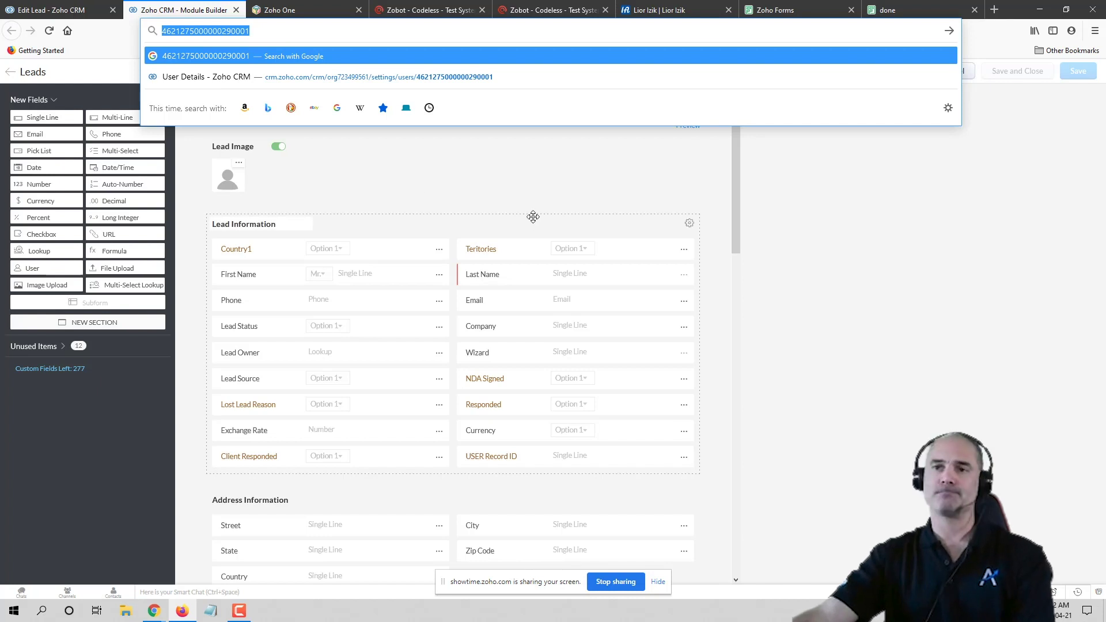
pyautogui.click(836, 220)
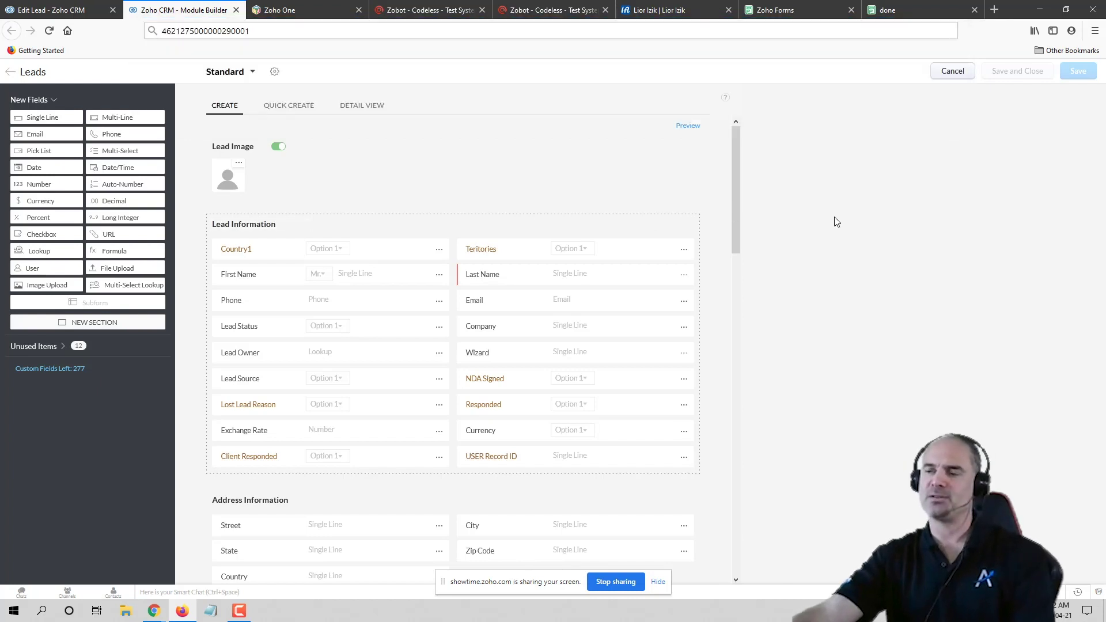
pyautogui.click(953, 71)
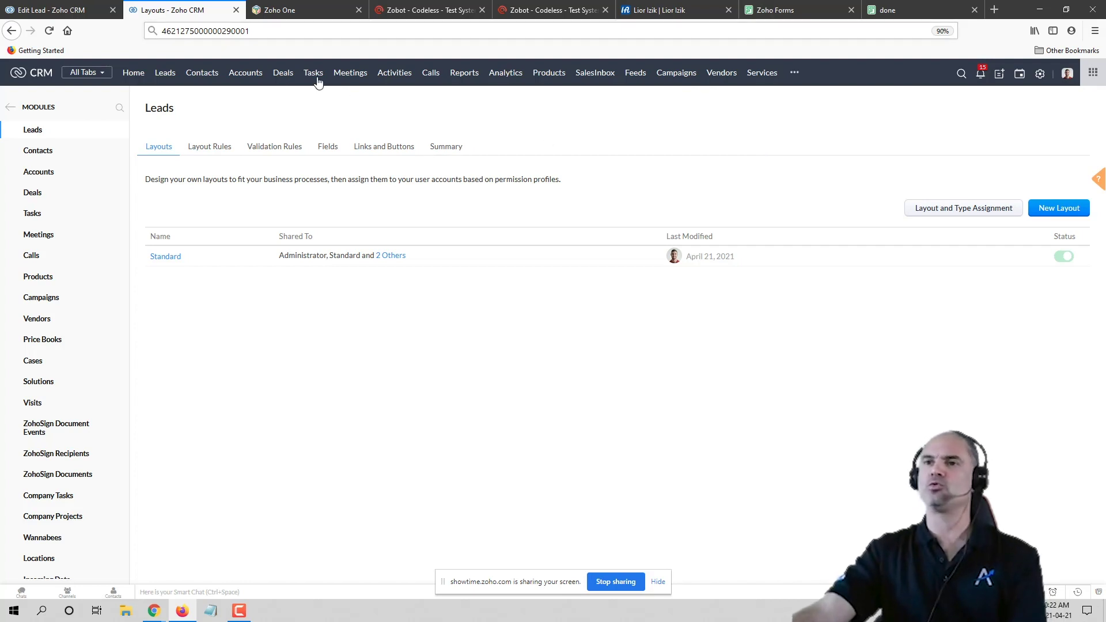
# Step: Visit the Leads and Deals record lists and look through the available Deals views
pyautogui.click(162, 77)
pyautogui.click(81, 102)
pyautogui.click(121, 155)
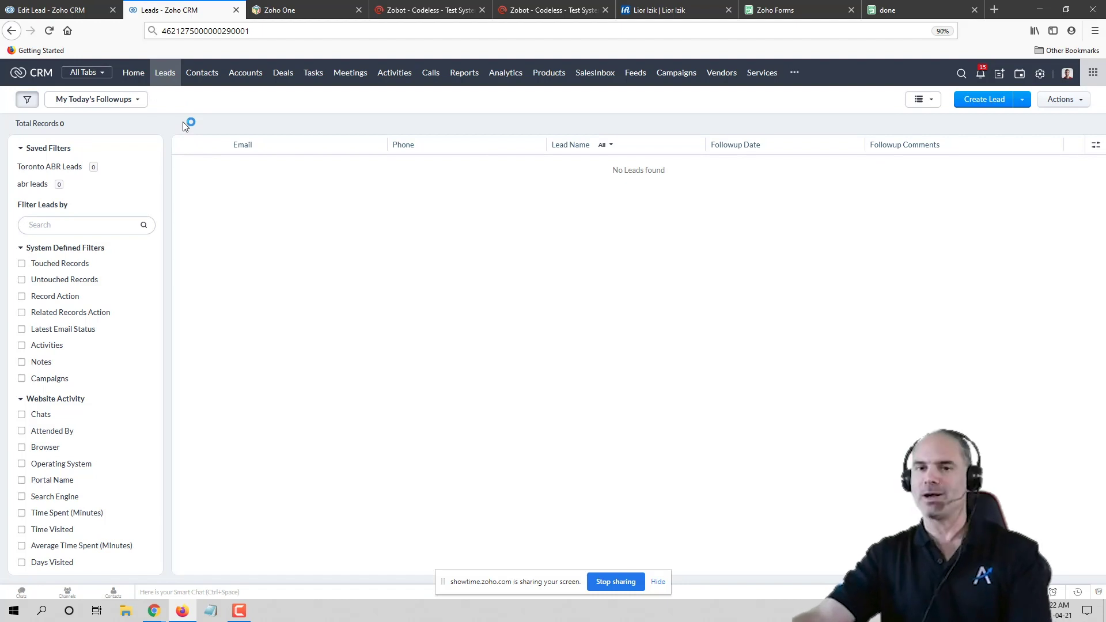
pyautogui.click(276, 74)
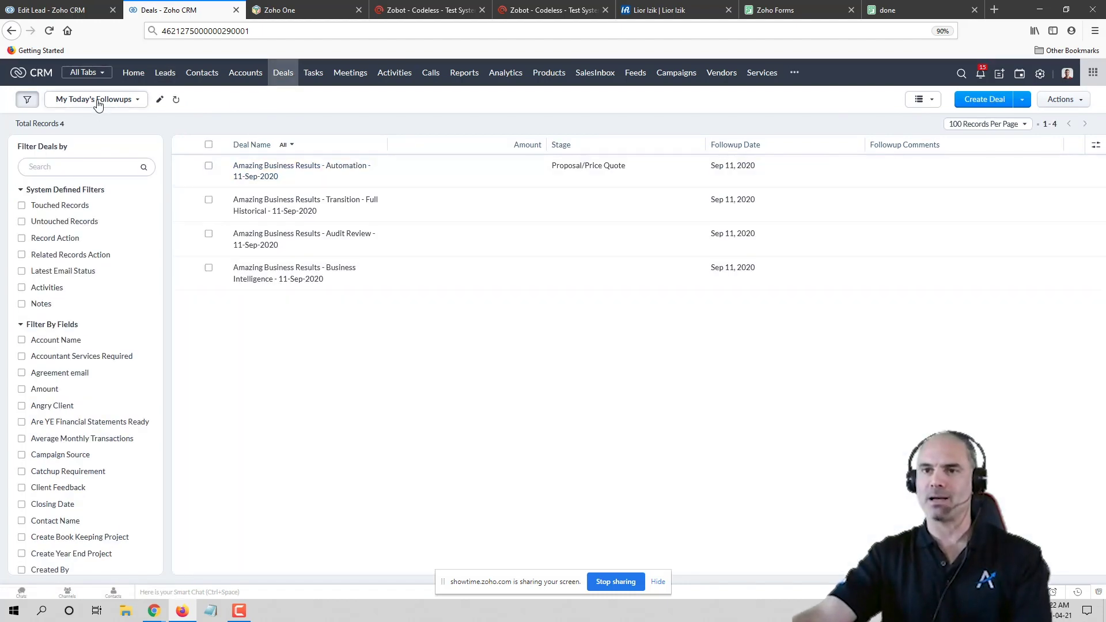
pyautogui.click(122, 99)
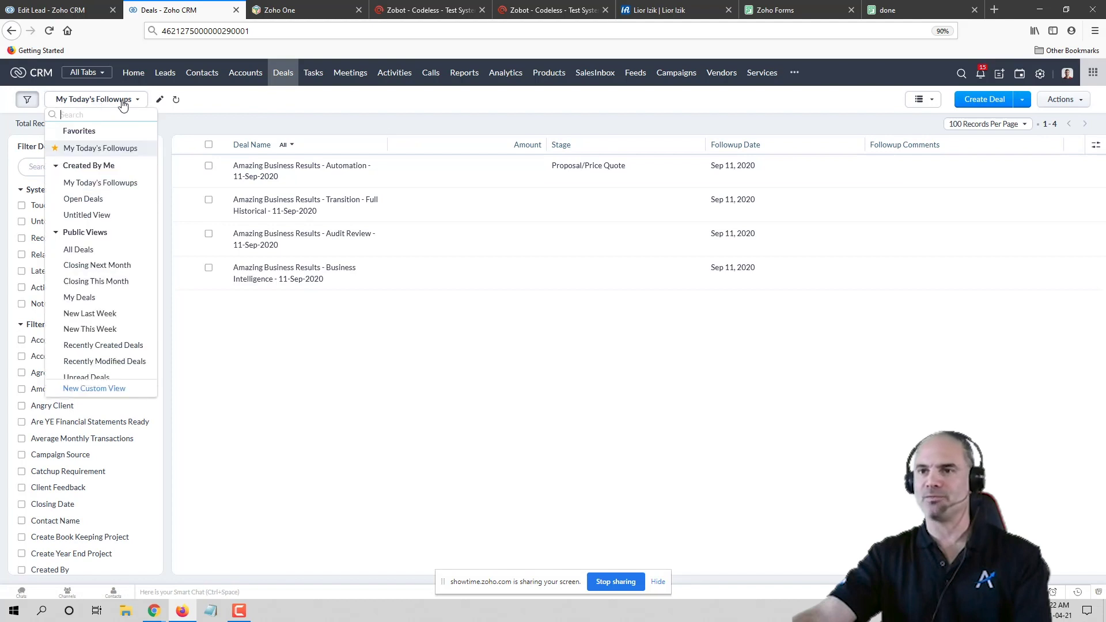
pyautogui.click(333, 124)
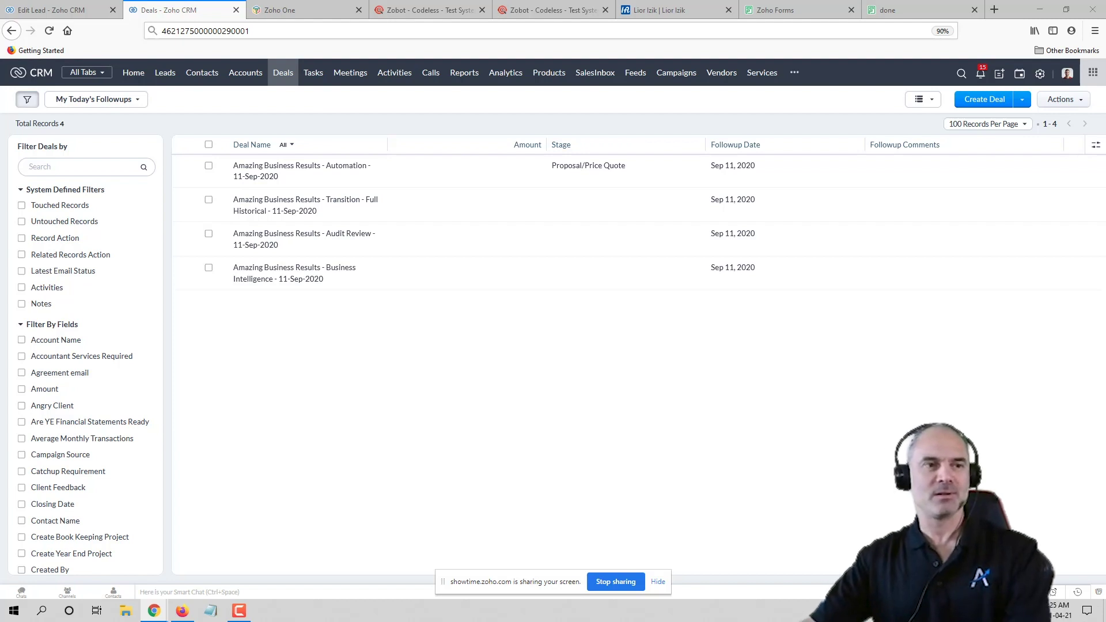
pyautogui.click(387, 390)
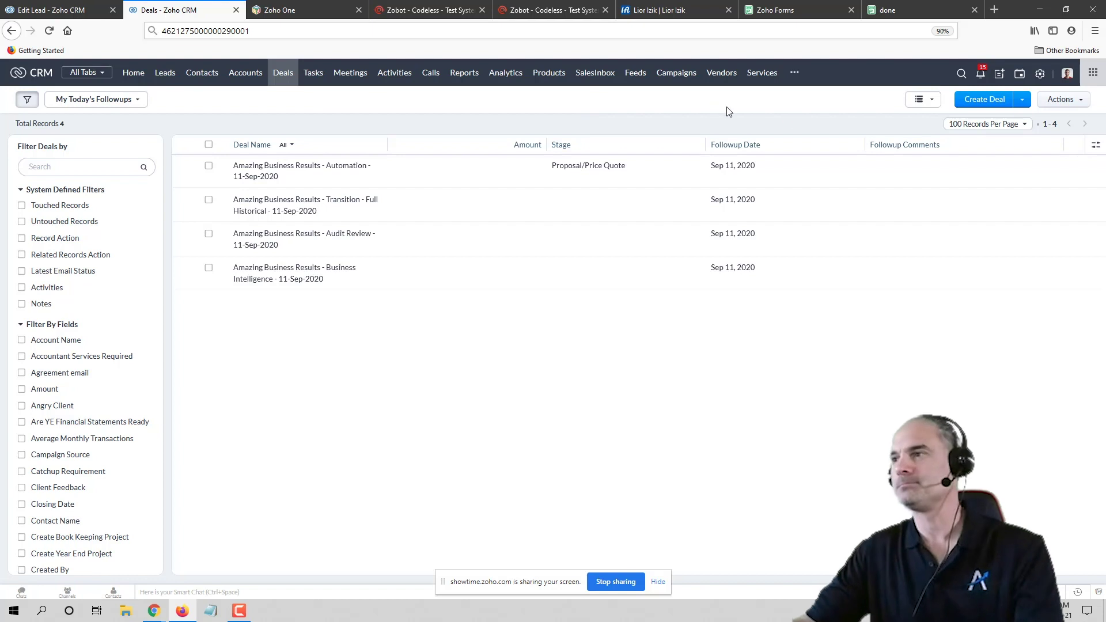
# Step: Open the automation actions in Setup and view the configured functions
pyautogui.click(1037, 75)
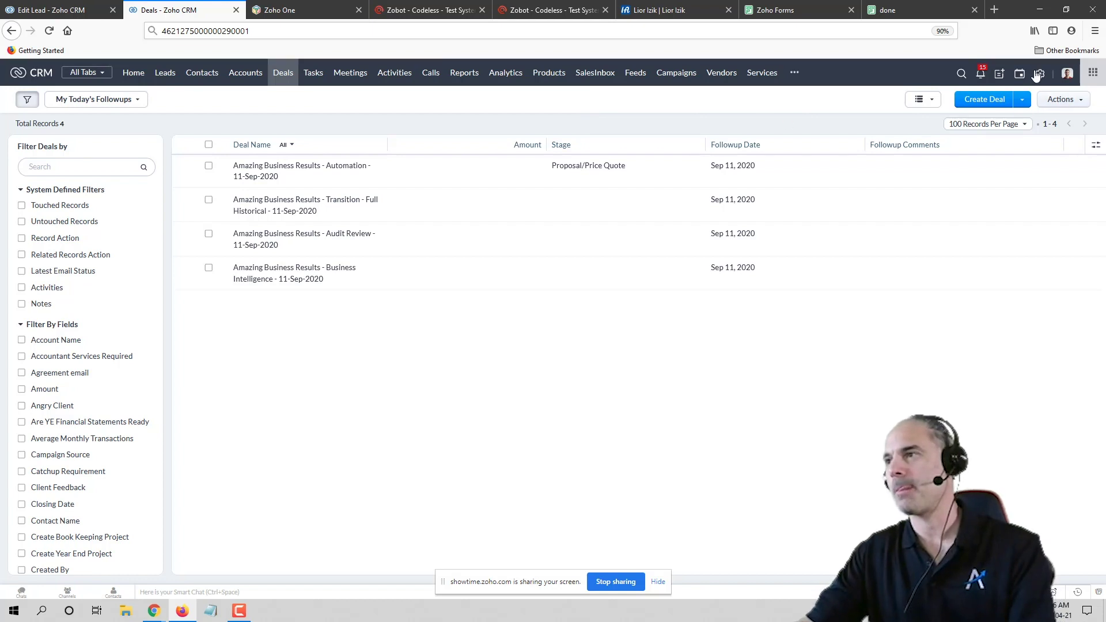
pyautogui.click(232, 374)
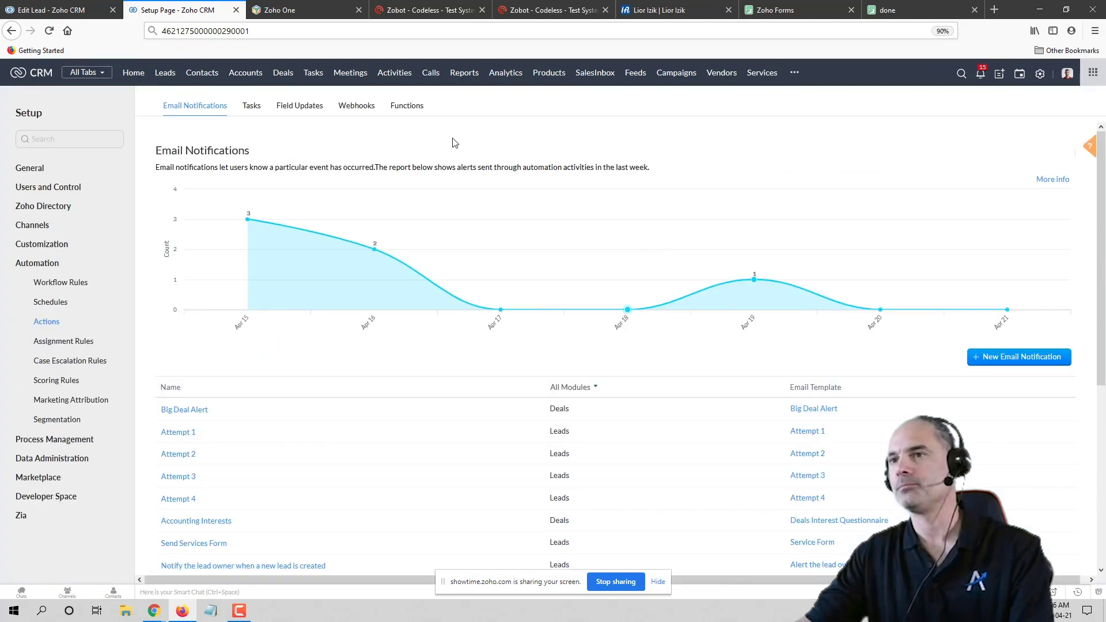
pyautogui.click(414, 109)
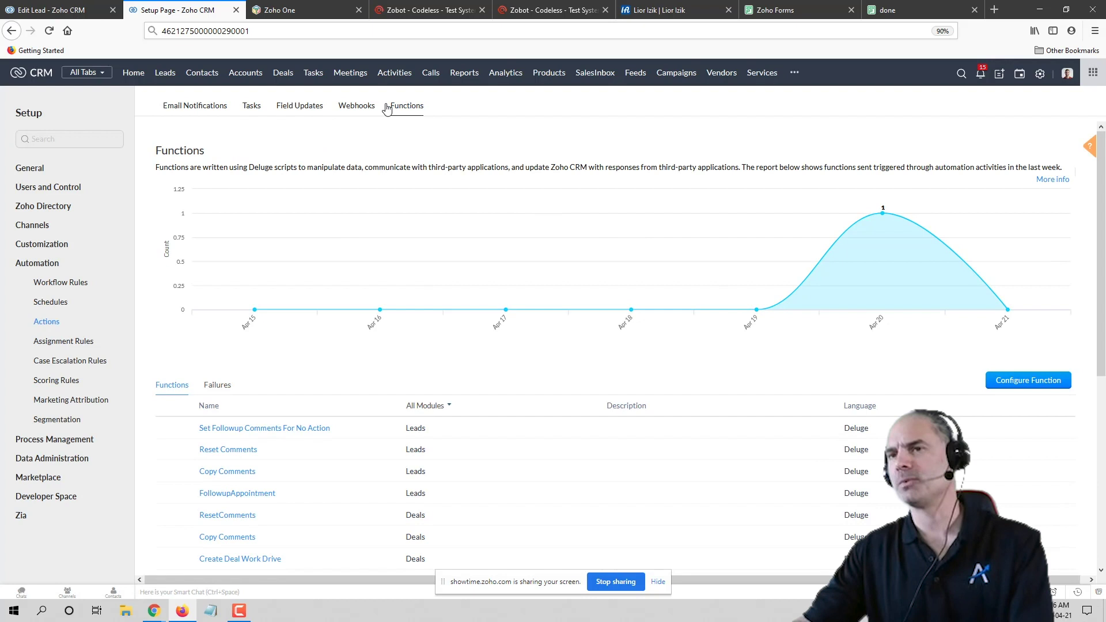
# Step: Create a workflow rule named Test on create for the Leads module
pyautogui.click(1040, 74)
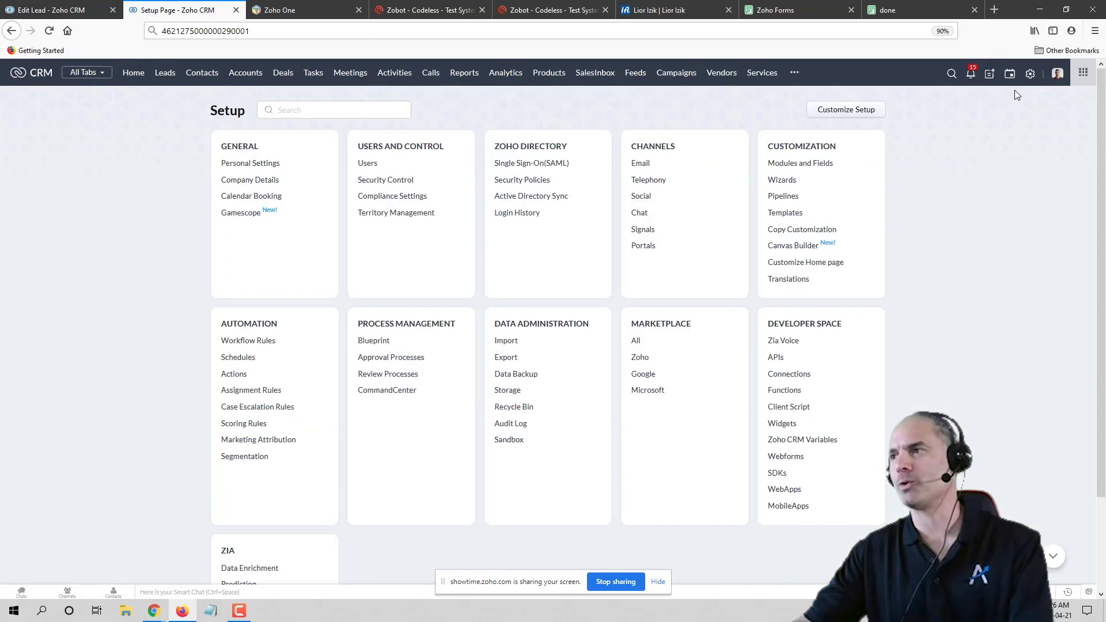
pyautogui.click(254, 344)
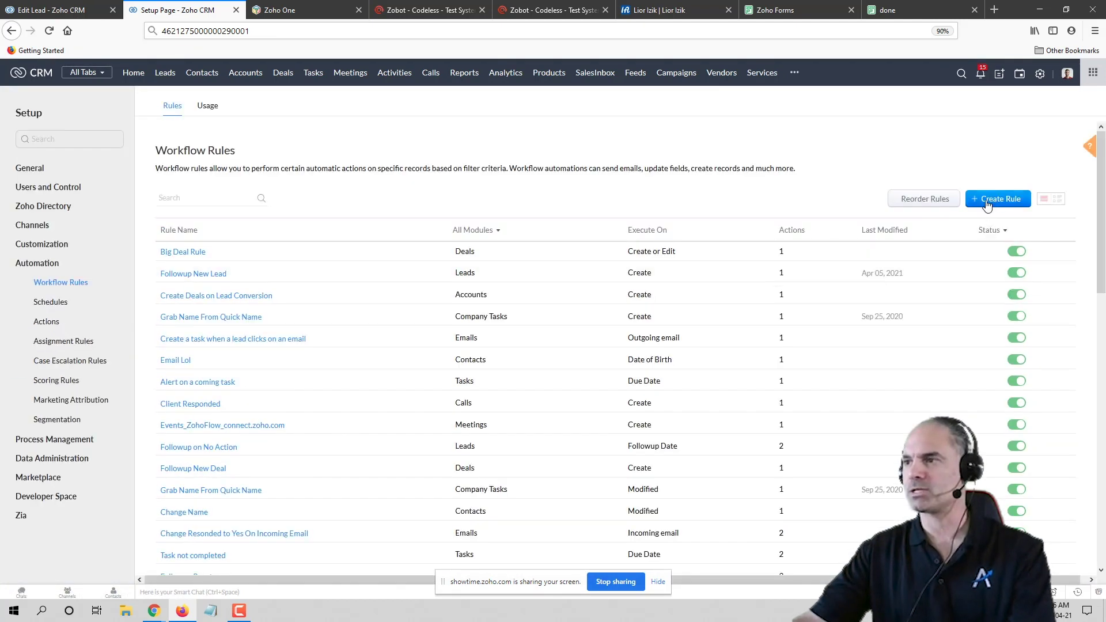
pyautogui.click(998, 199)
pyautogui.click(517, 111)
pyautogui.click(511, 166)
pyautogui.click(507, 141)
pyautogui.write('Test on create')
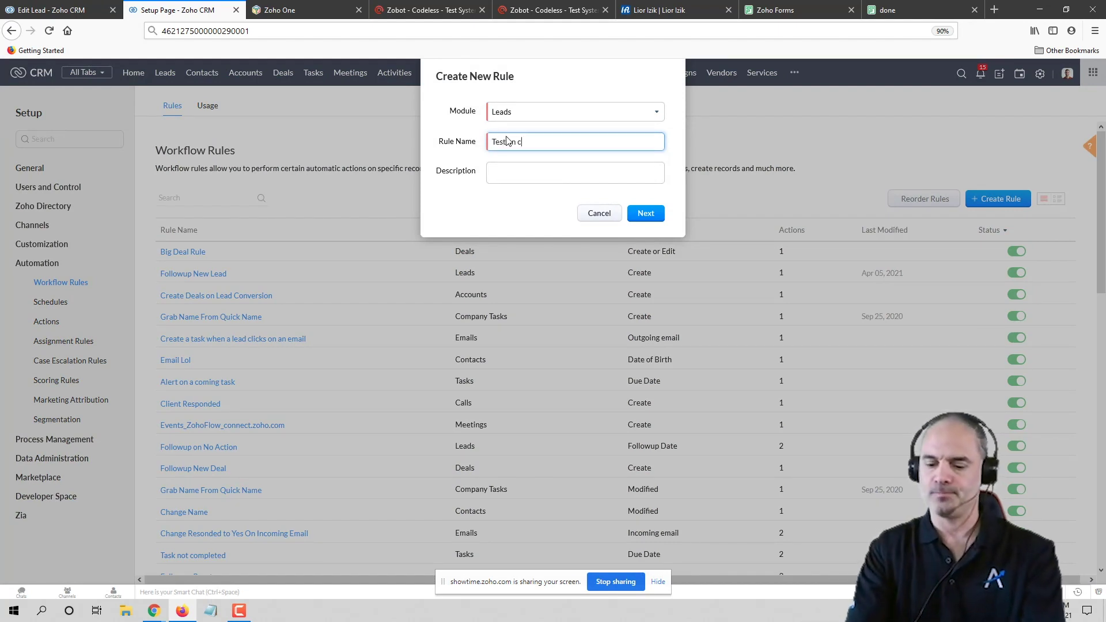
pyautogui.click(643, 216)
# Step: Set the rule to run on the Create record action and apply it to all leads
pyautogui.click(161, 218)
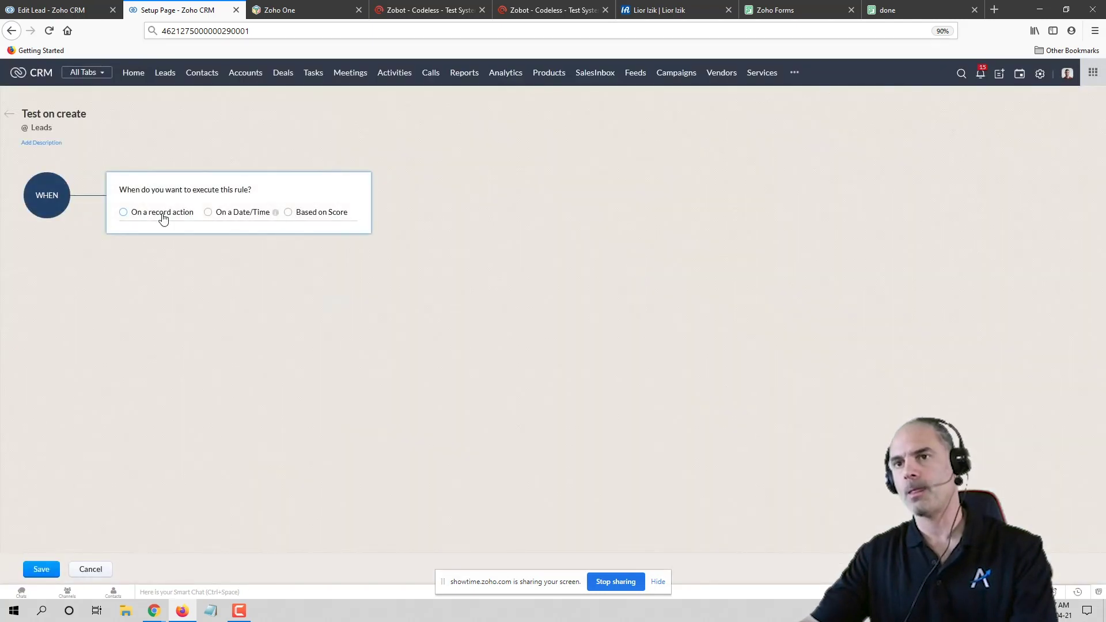
pyautogui.click(340, 311)
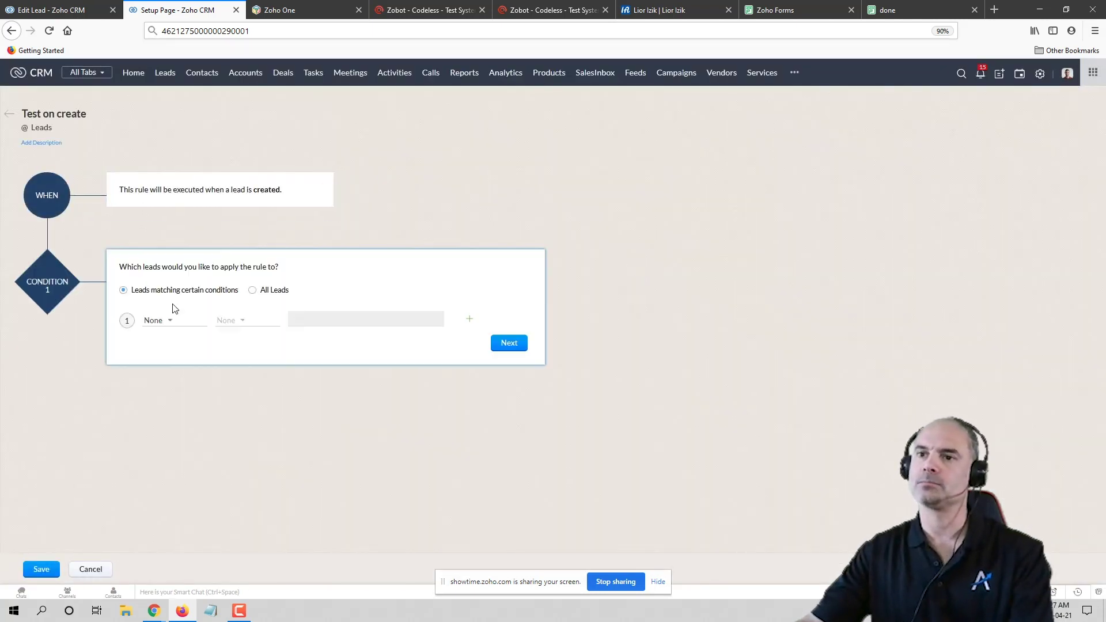
pyautogui.click(288, 295)
pyautogui.click(509, 311)
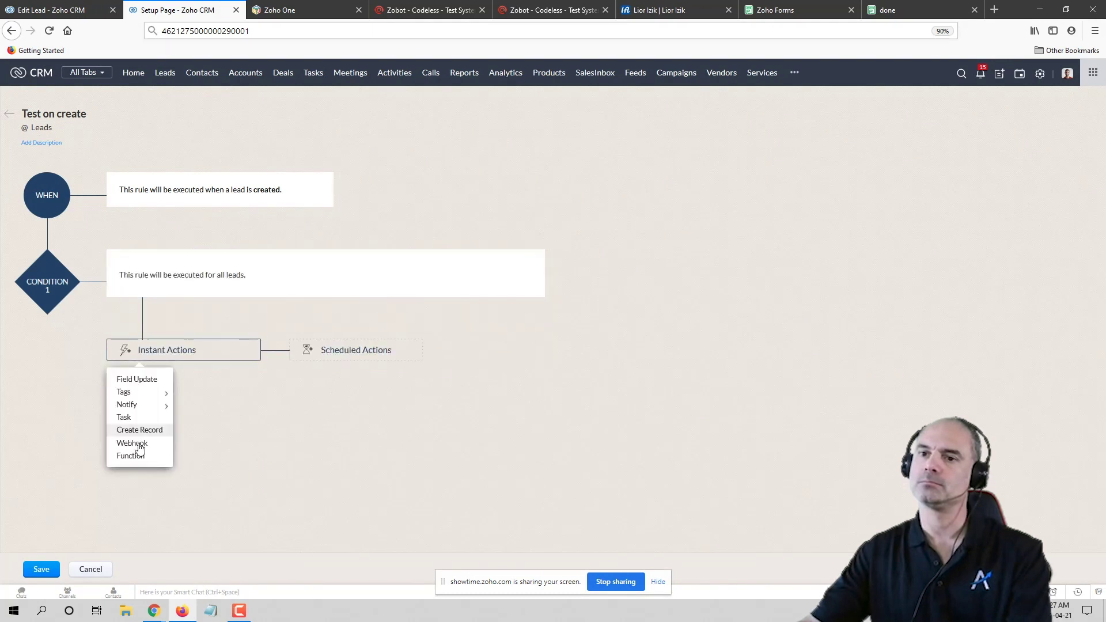
# Step: Add a self-written function as an instant action, with function name Testoncreate and display name Test On Create
pyautogui.click(124, 456)
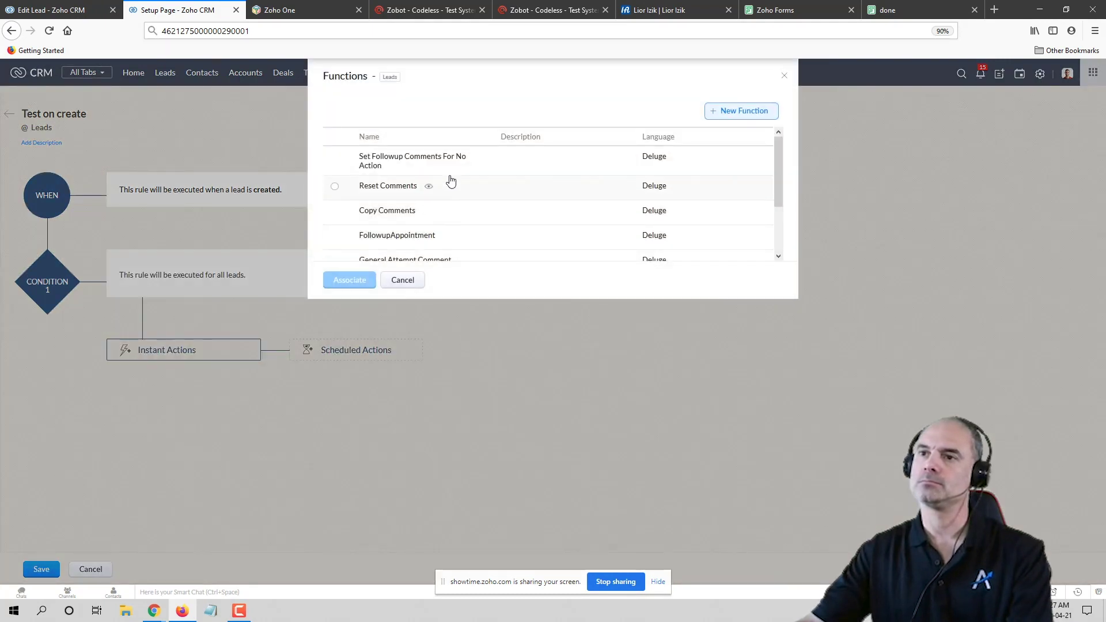
pyautogui.click(736, 111)
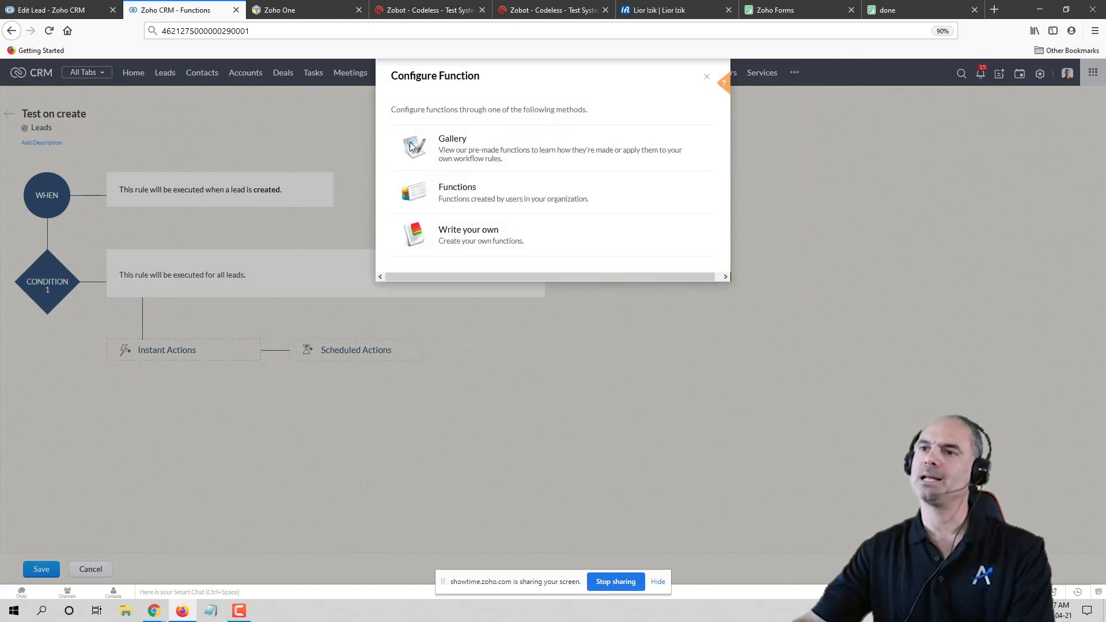
pyautogui.click(501, 237)
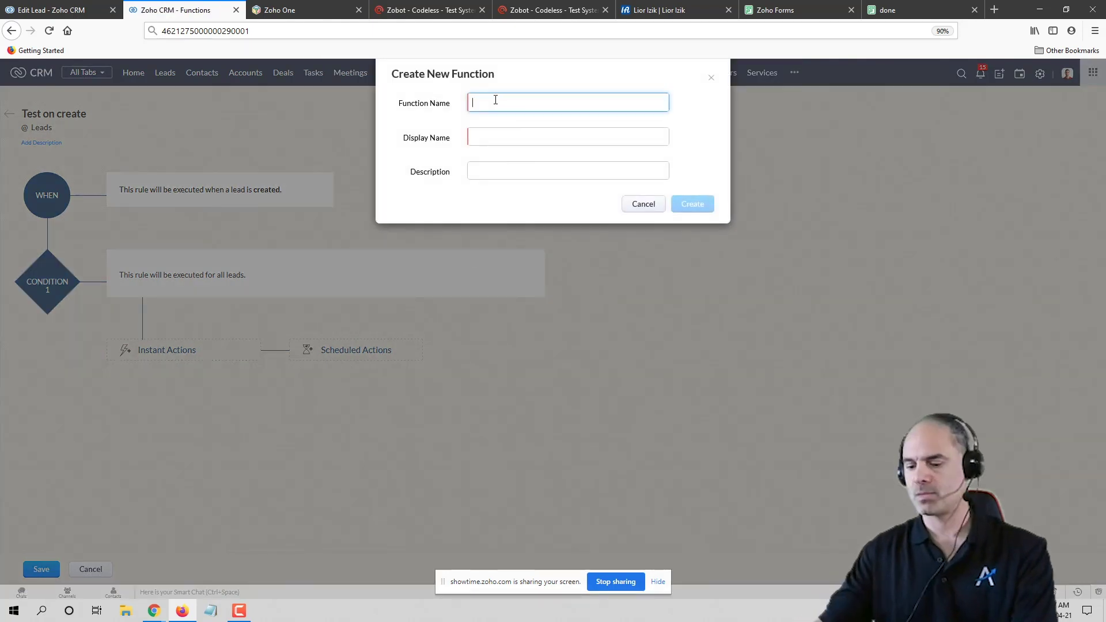
pyautogui.write('Test')
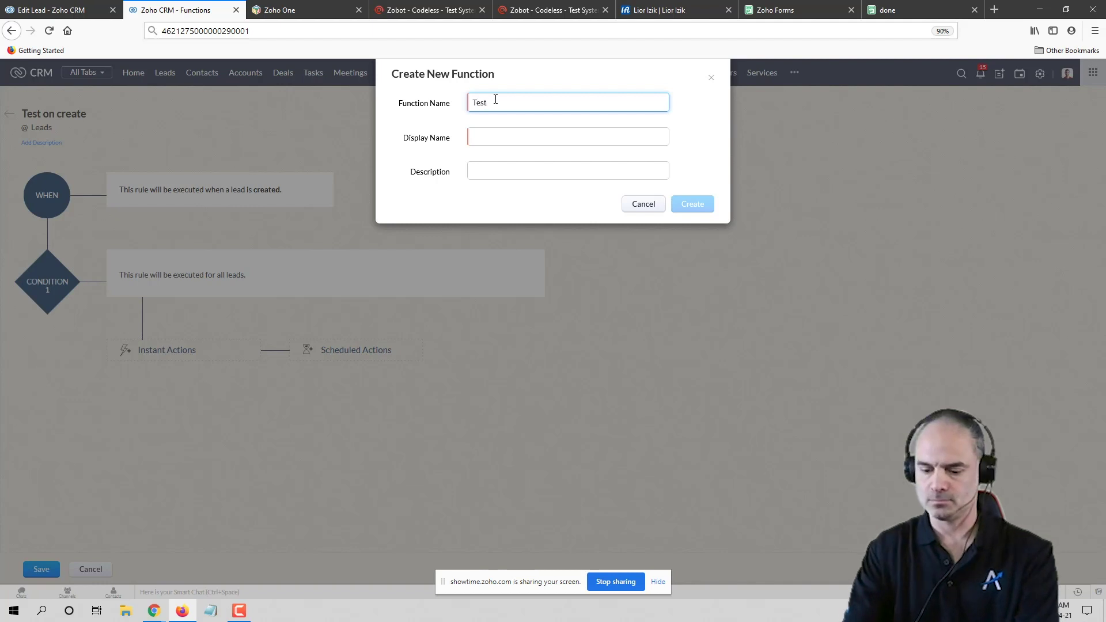
pyautogui.write('oncreate')
pyautogui.press('Tab')
pyautogui.write('Test On Create')
pyautogui.click(693, 204)
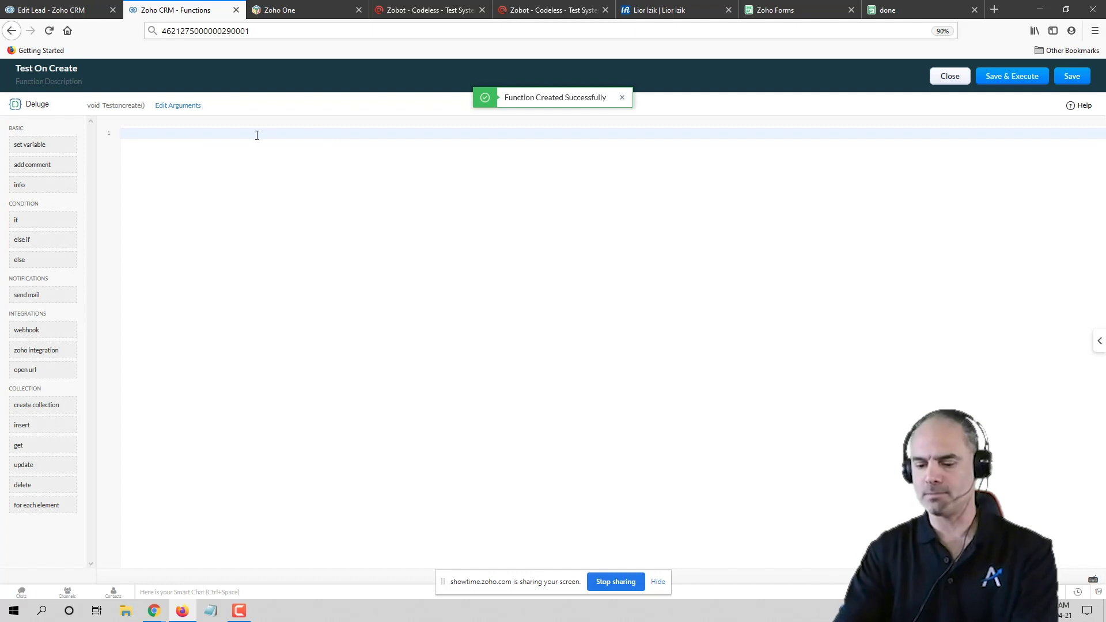
# Step: Write the line info "hello"; in the function, view its argument mapping without changes and save the function
pyautogui.write('info "hello";')
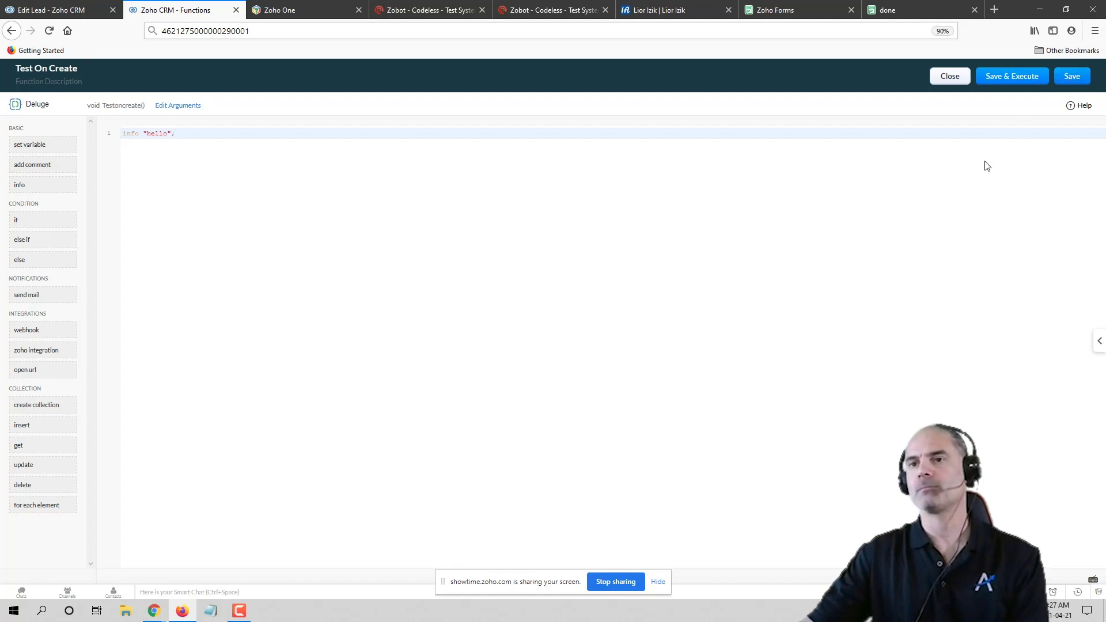
pyautogui.click(179, 106)
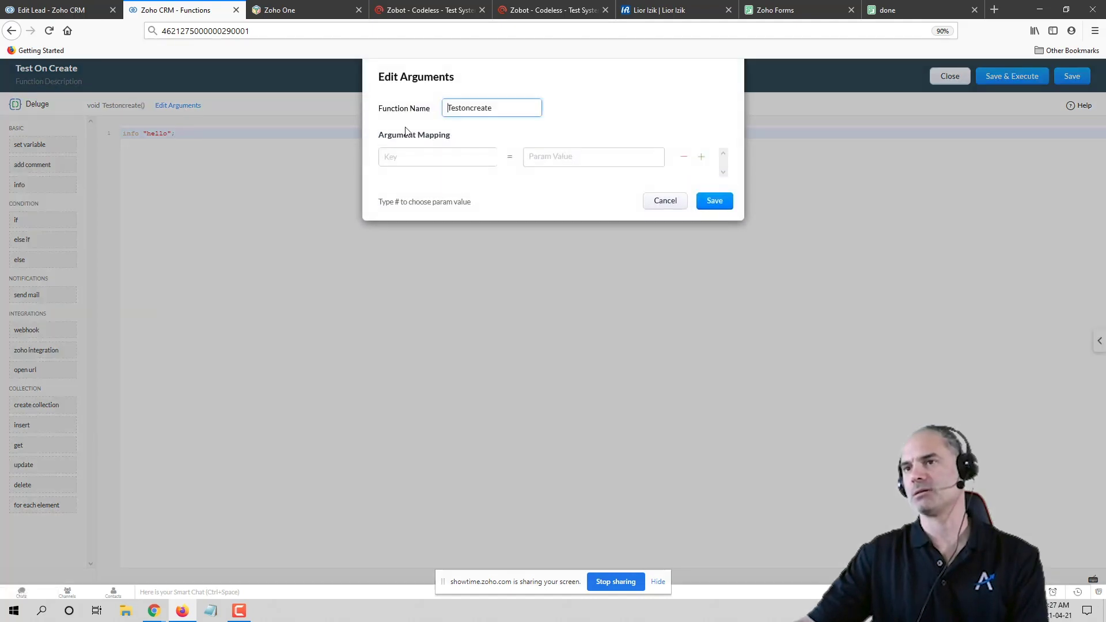
pyautogui.click(664, 205)
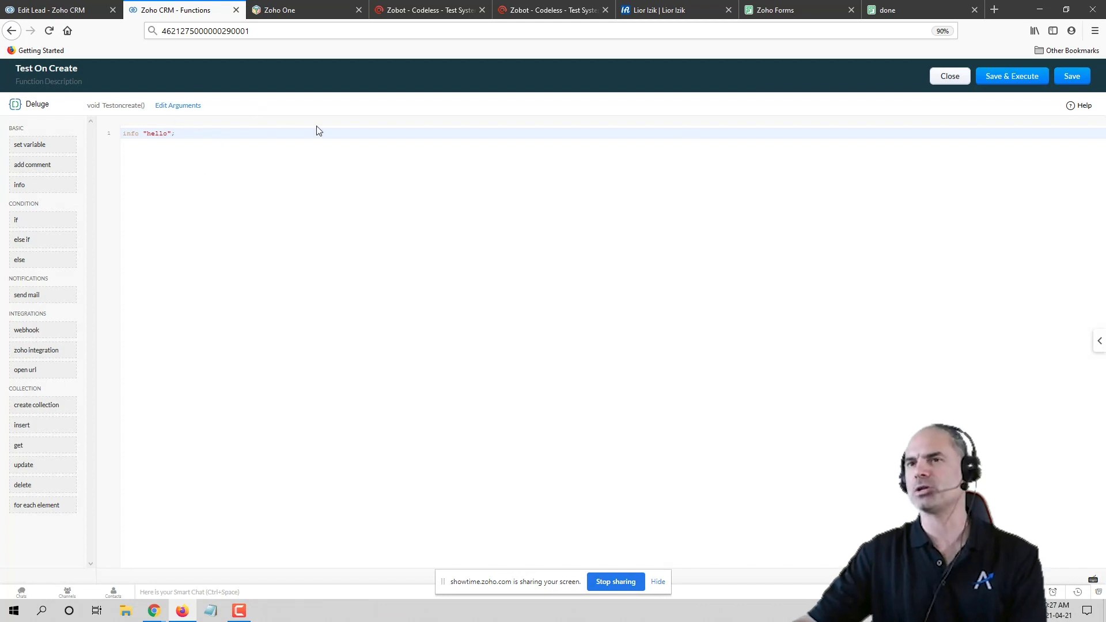
pyautogui.click(1073, 76)
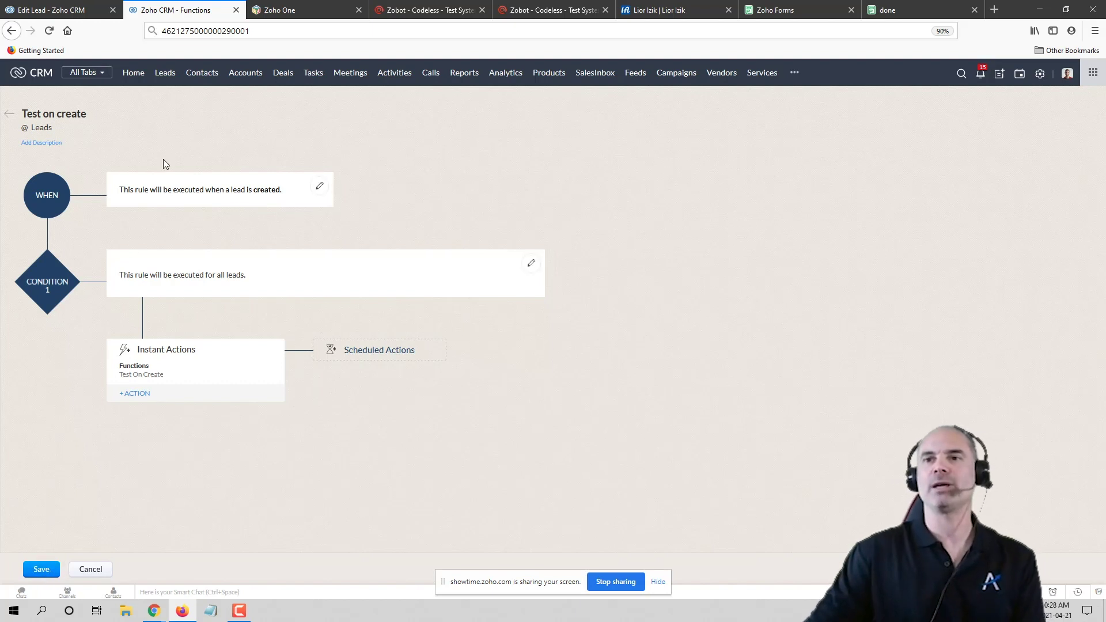
# Step: Highlight the rule's trigger and condition to review them, and save the Test on create workflow rule
pyautogui.moveTo(118, 189); pyautogui.dragTo(325, 307)
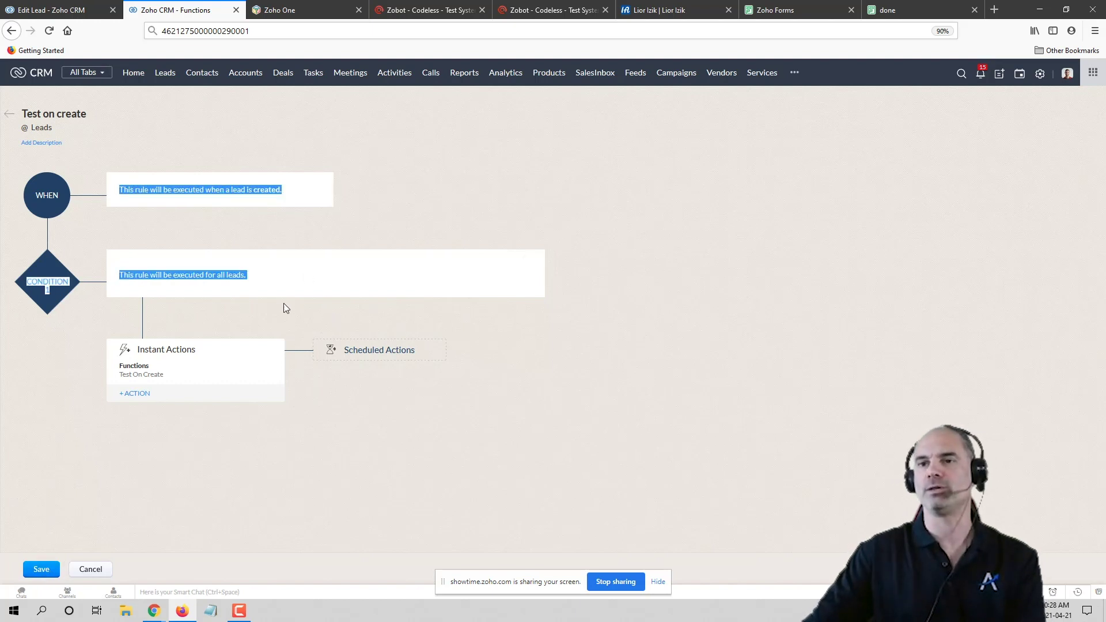
pyautogui.click(197, 228)
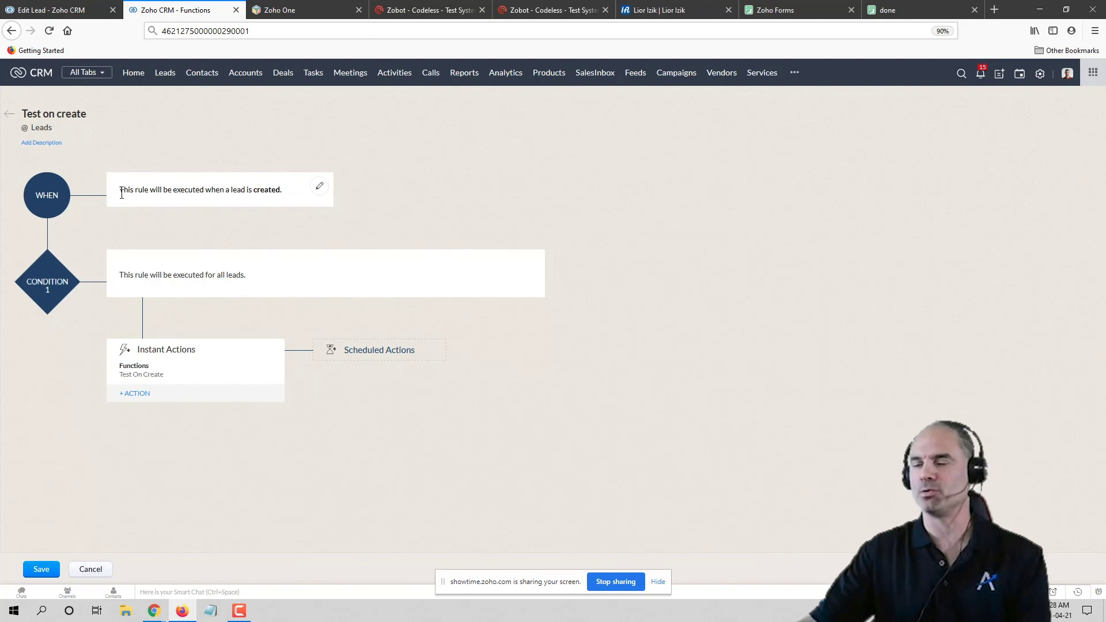
pyautogui.click(40, 569)
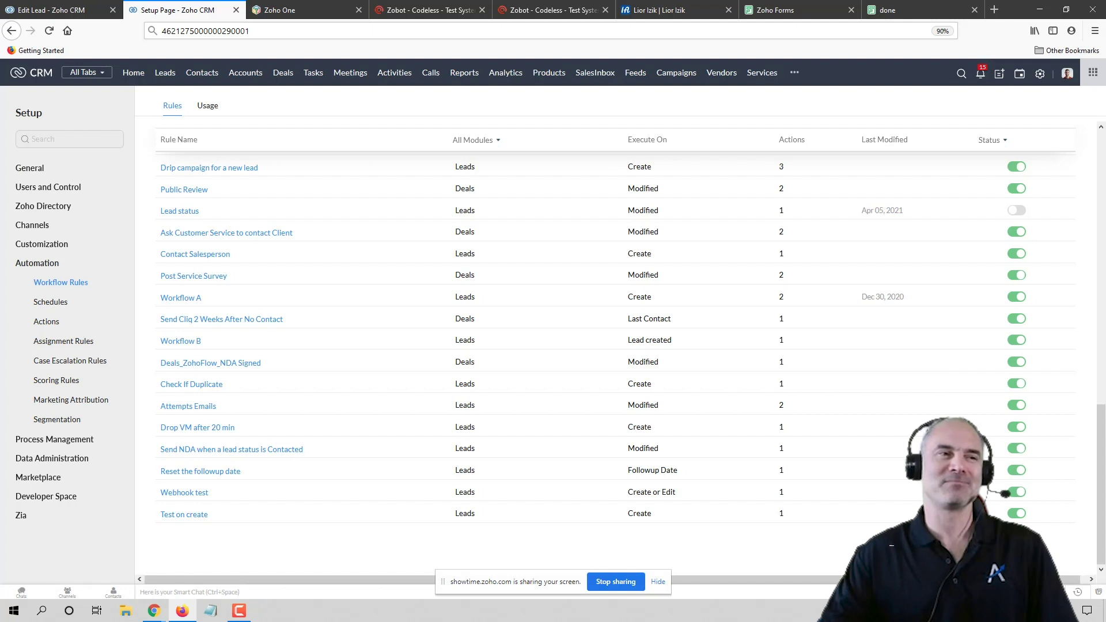
# Step: Switch to the Zoho Books invoice, open it for editing and go to its Terms & Conditions section
pyautogui.hotkey('alt', 'Tab')
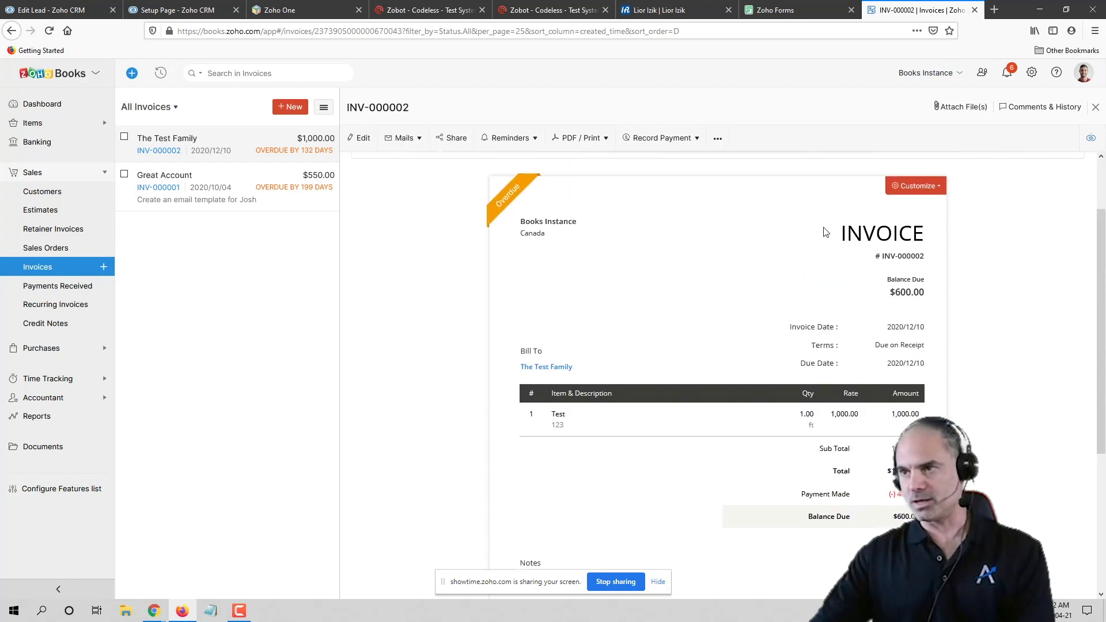
pyautogui.click(358, 139)
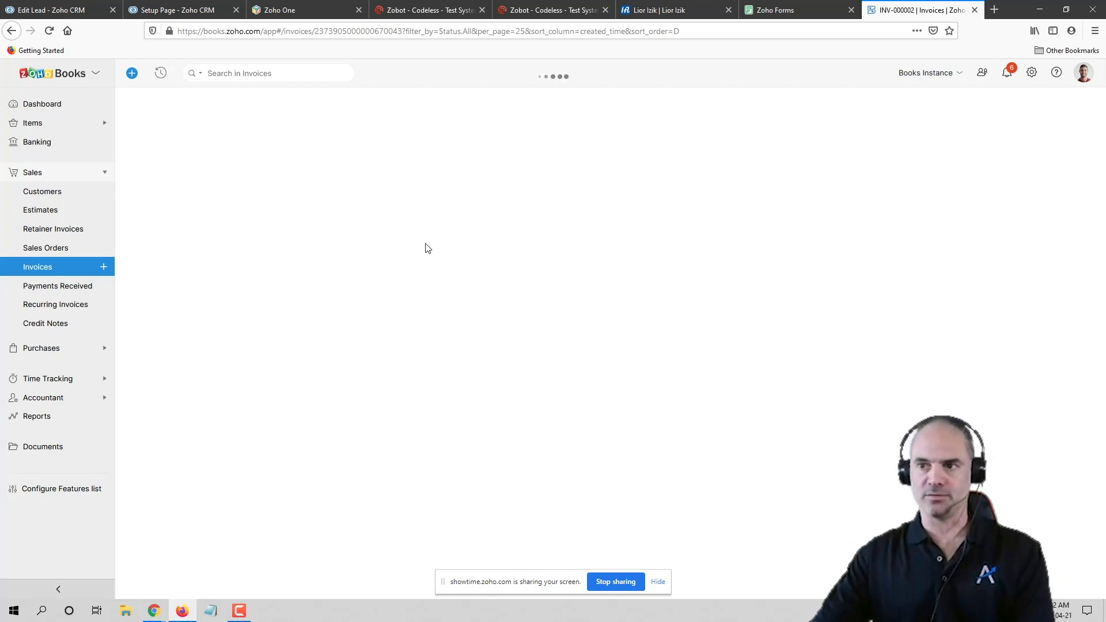
pyautogui.scroll(-7, 645, 409)
pyautogui.scroll(-2, 638, 424)
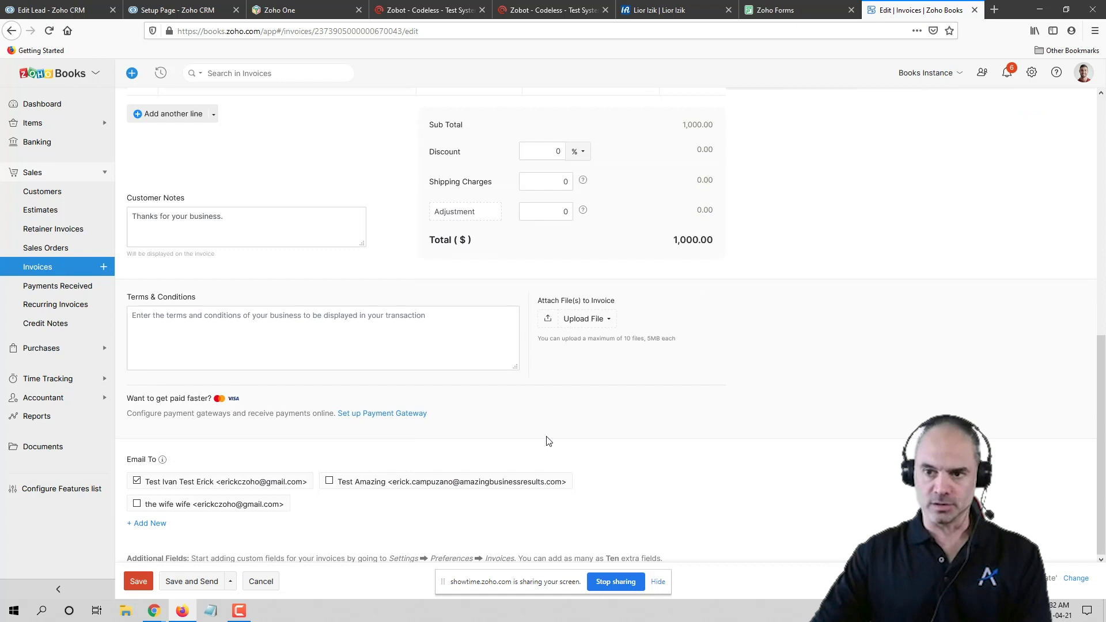
# Step: Enter test1 as the invoice's Terms & Conditions text
pyautogui.click(395, 325)
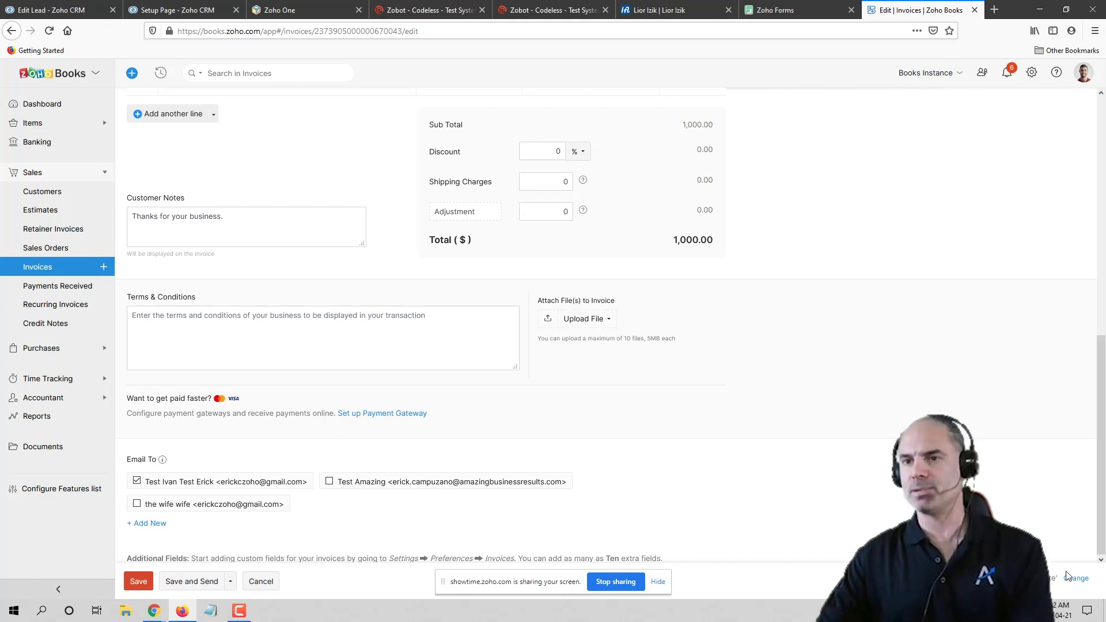
pyautogui.click(325, 321)
pyautogui.write('test1')
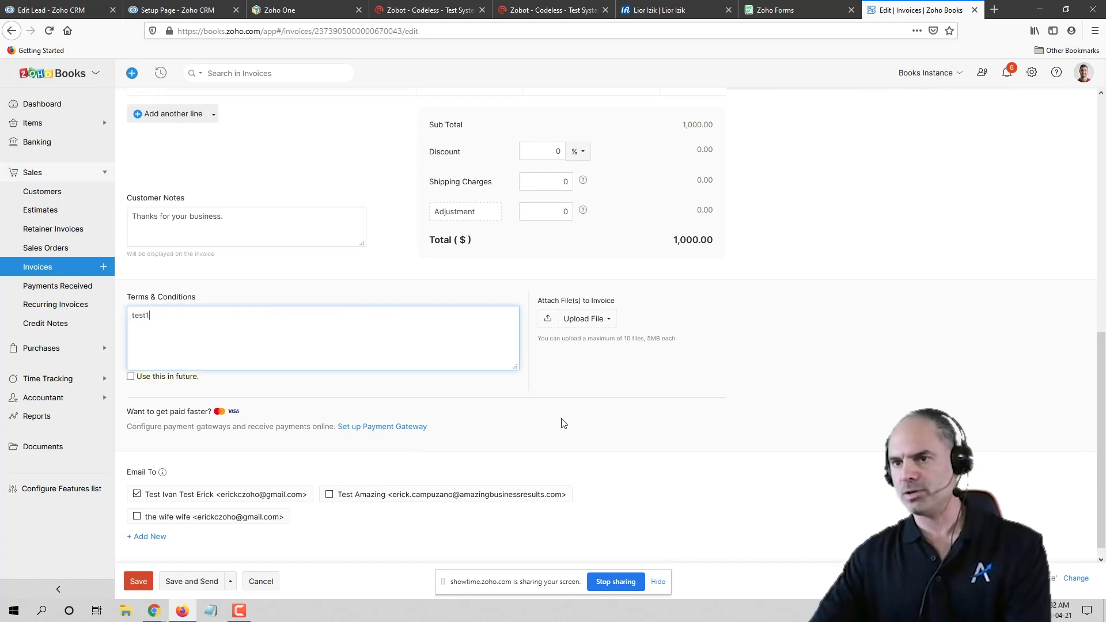
pyautogui.hotkey('ctrl', 'a')
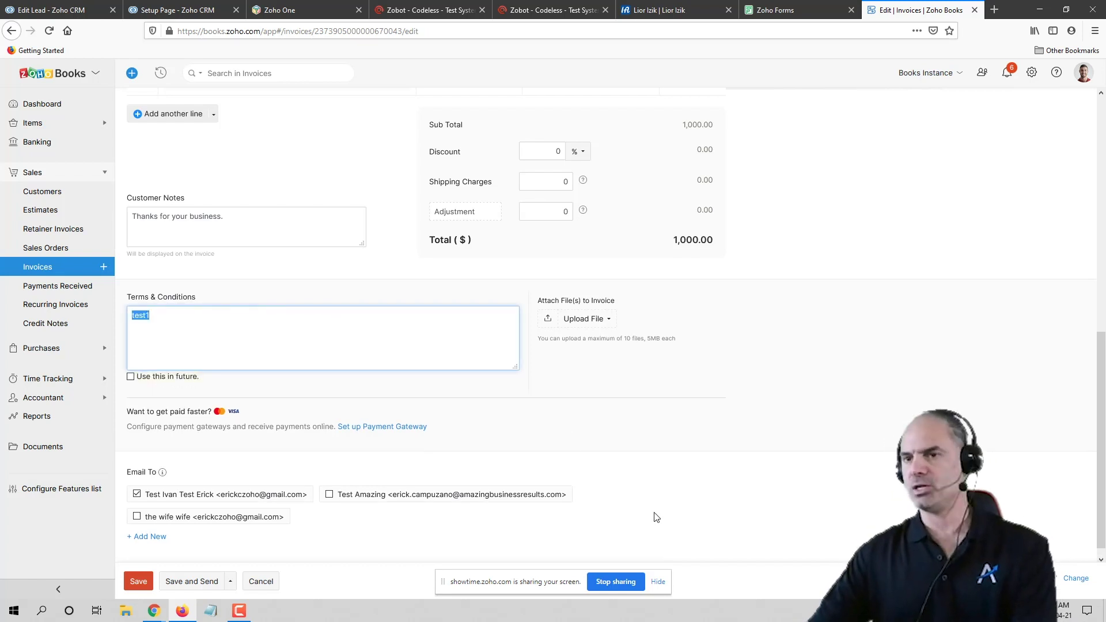
pyautogui.click(834, 477)
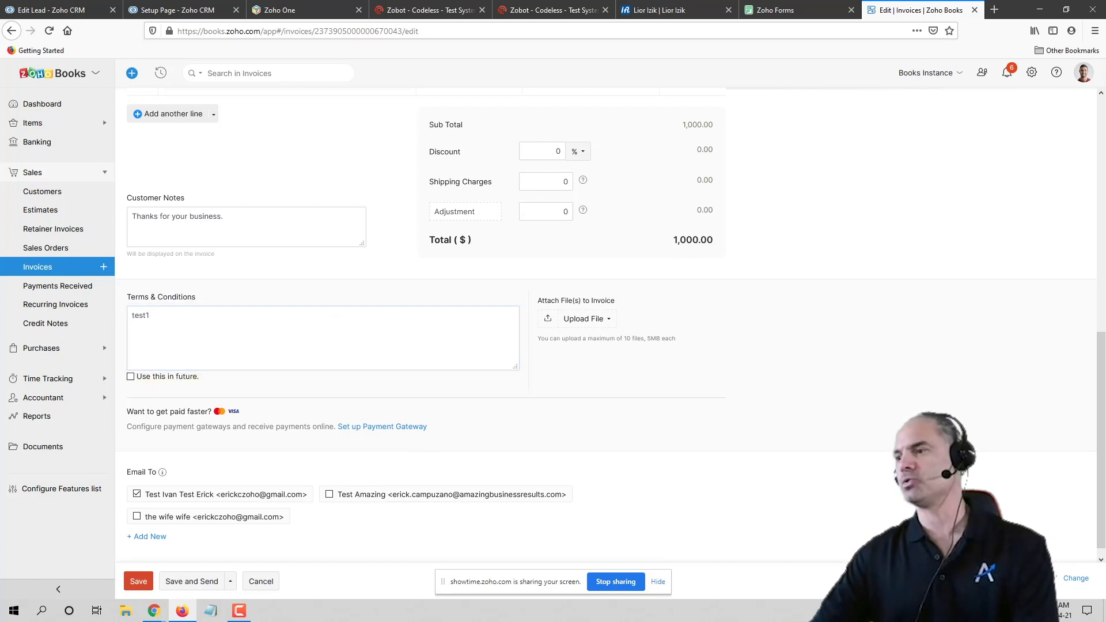
# Step: View the available invoice templates, close the chooser without changes and return to the Terms & Conditions field
pyautogui.click(1075, 578)
pyautogui.click(951, 221)
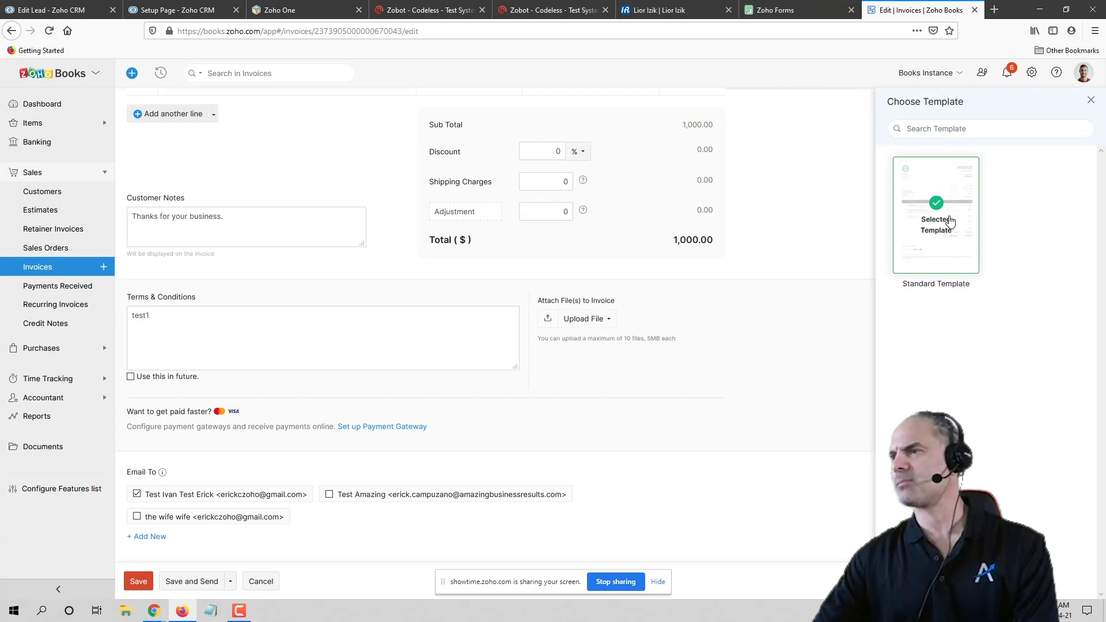
pyautogui.click(1092, 100)
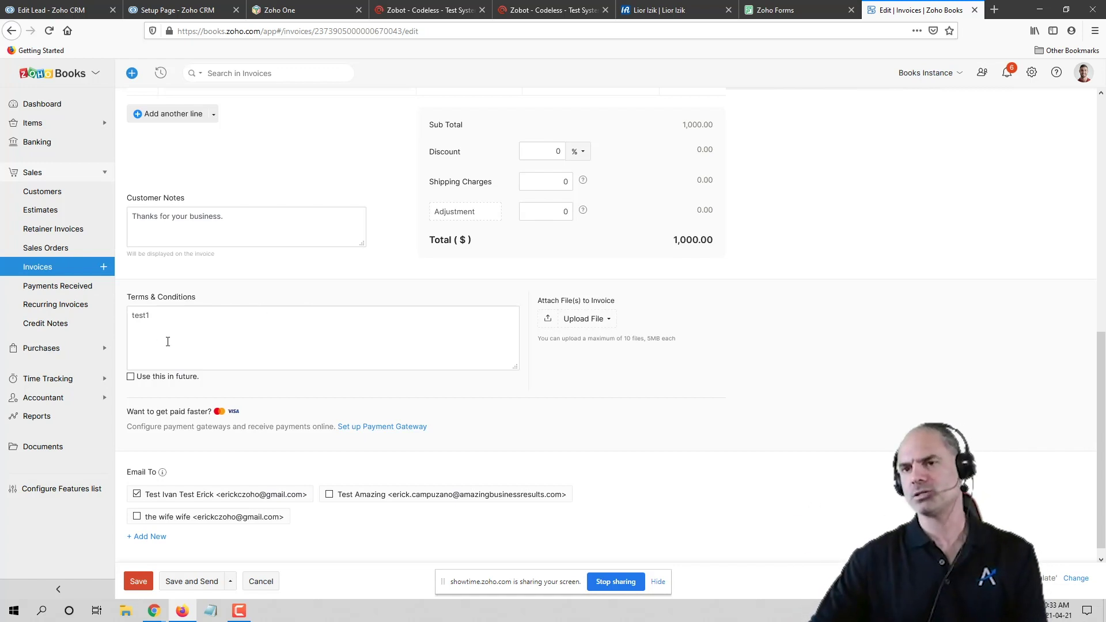
pyautogui.doubleClick(176, 323)
pyautogui.click(178, 320)
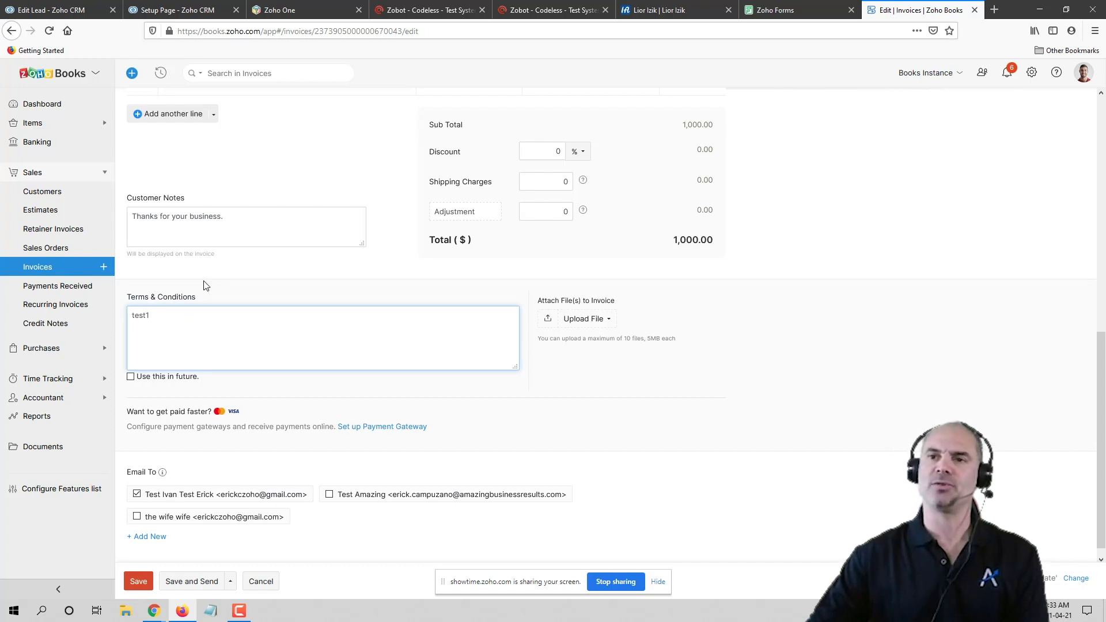
# Step: In the Automation settings, start a new workflow rule named set tou 1 for the Invoice module and continue to its trigger
pyautogui.click(1033, 72)
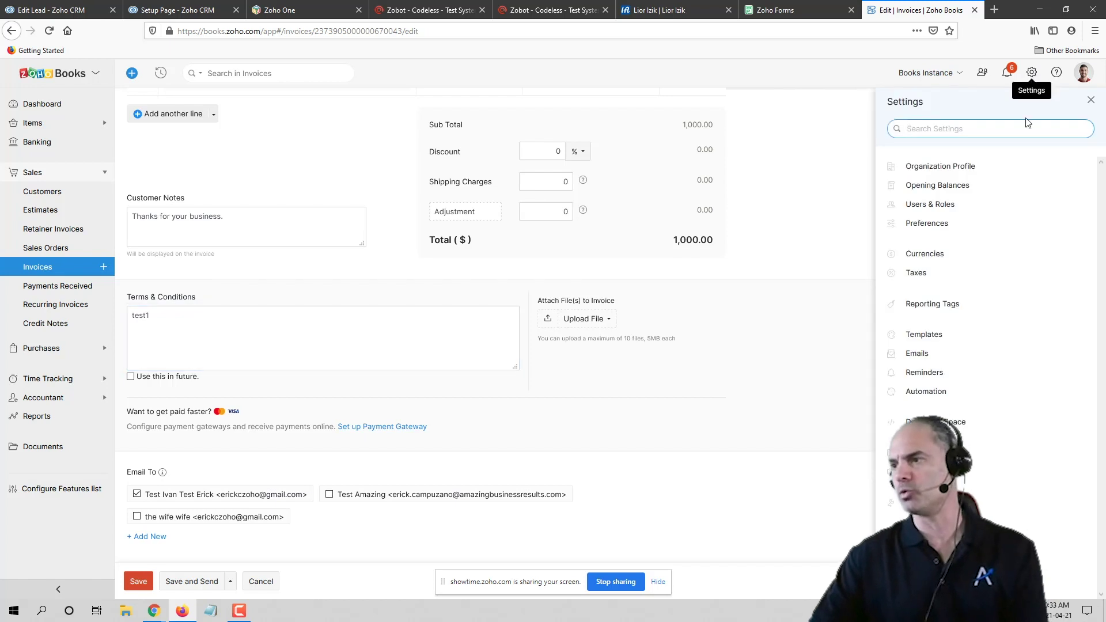
pyautogui.click(909, 392)
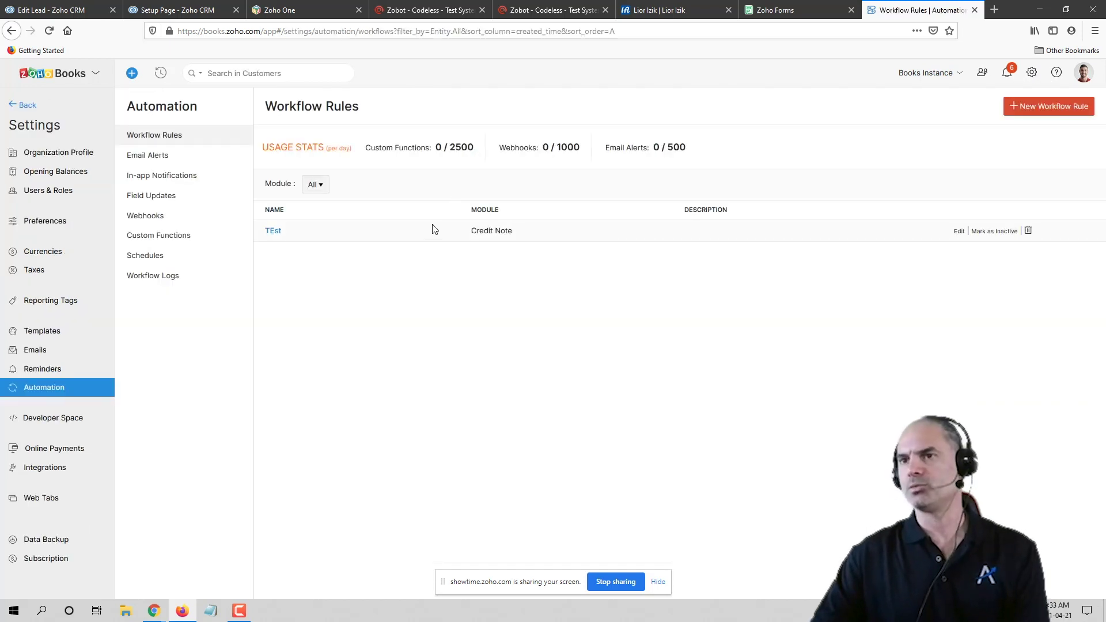
pyautogui.click(1047, 108)
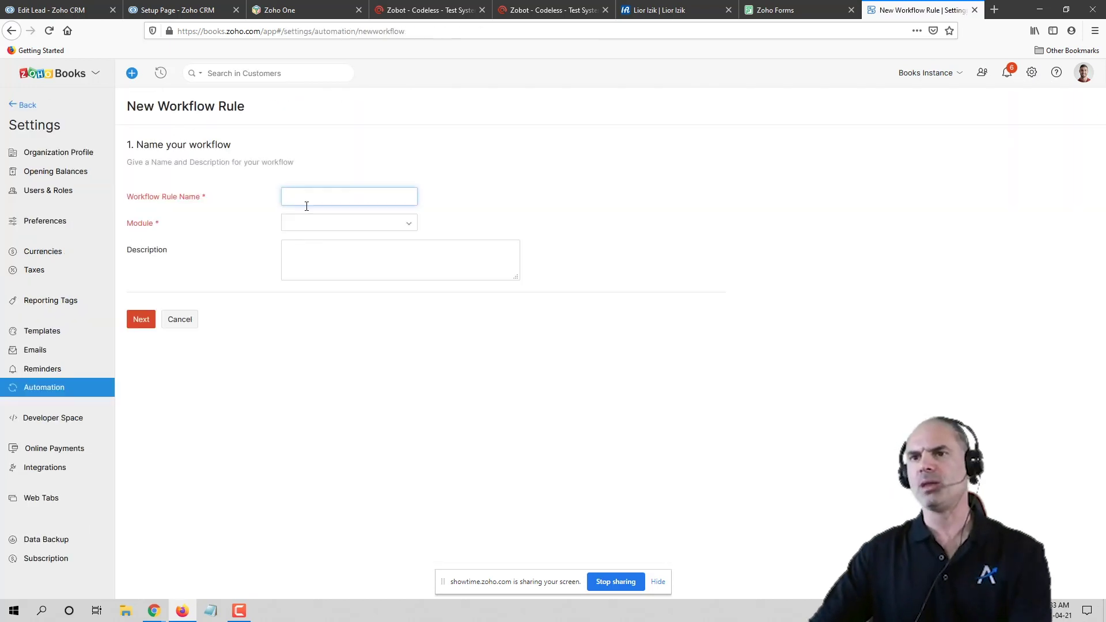
pyautogui.write('set tou')
pyautogui.press('Tab')
pyautogui.click(336, 200)
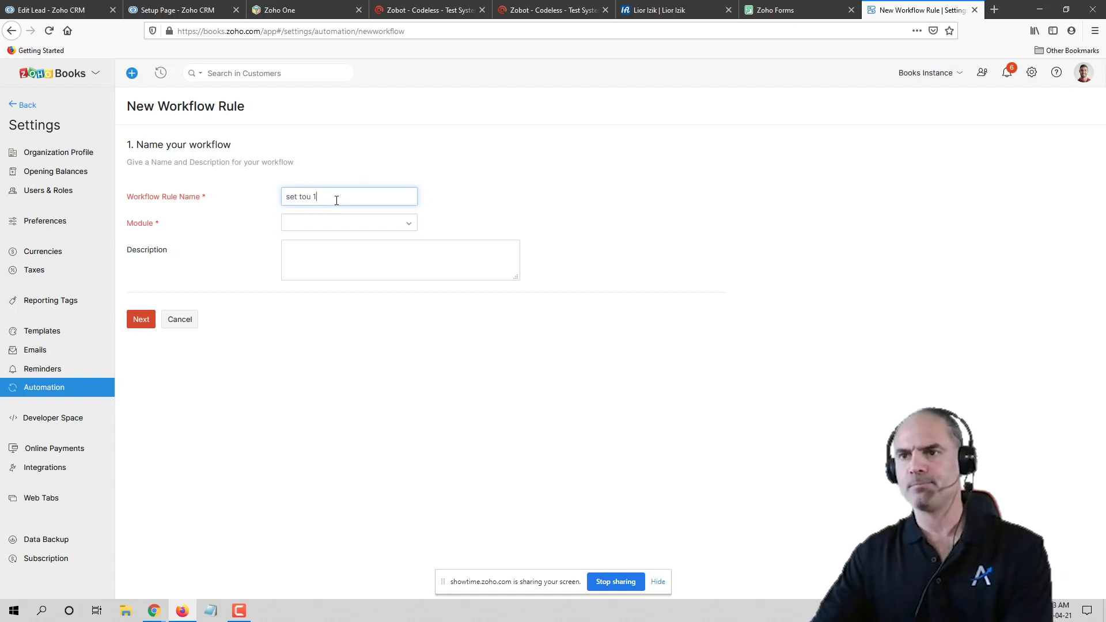
pyautogui.click(346, 223)
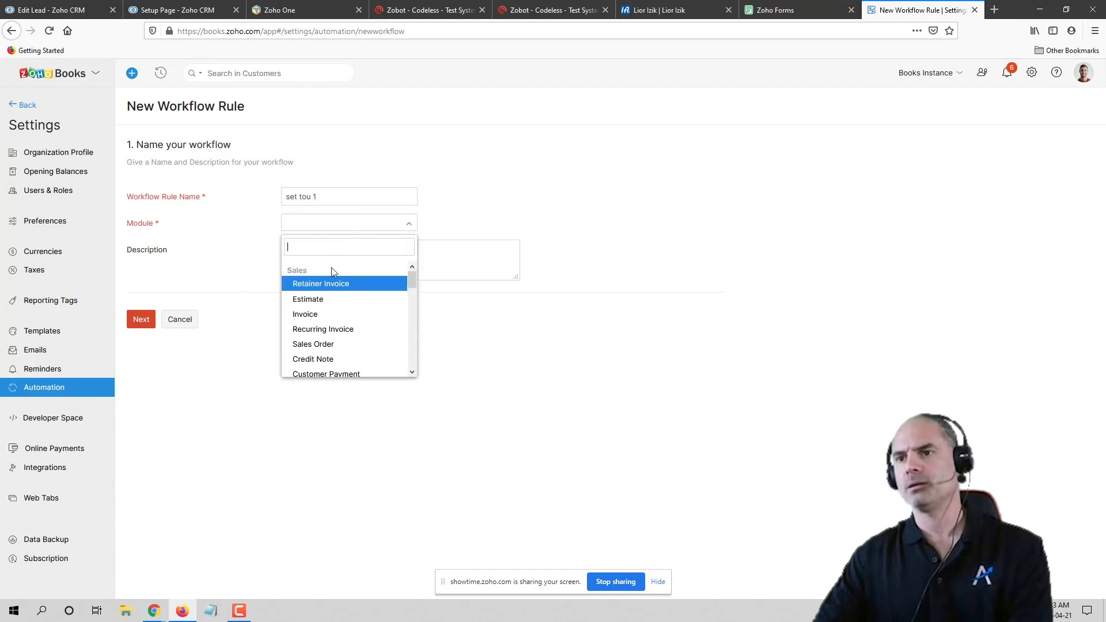
pyautogui.click(348, 315)
pyautogui.click(142, 320)
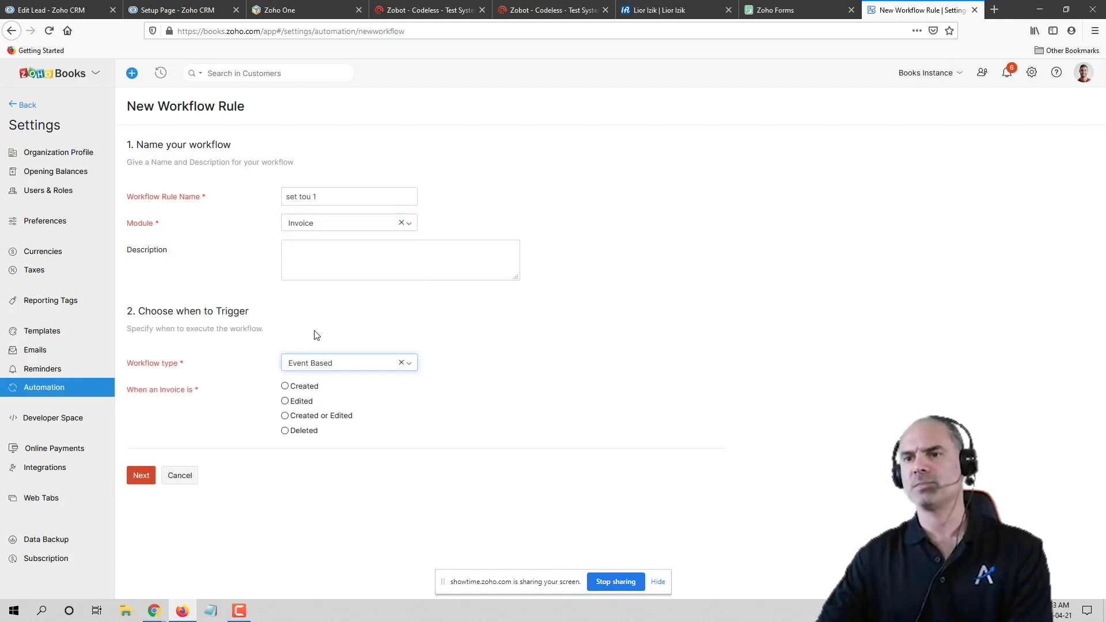
# Step: Make the rule event based, triggered when an invoice is created or edited and any field is updated, and continue to the filter
pyautogui.click(342, 364)
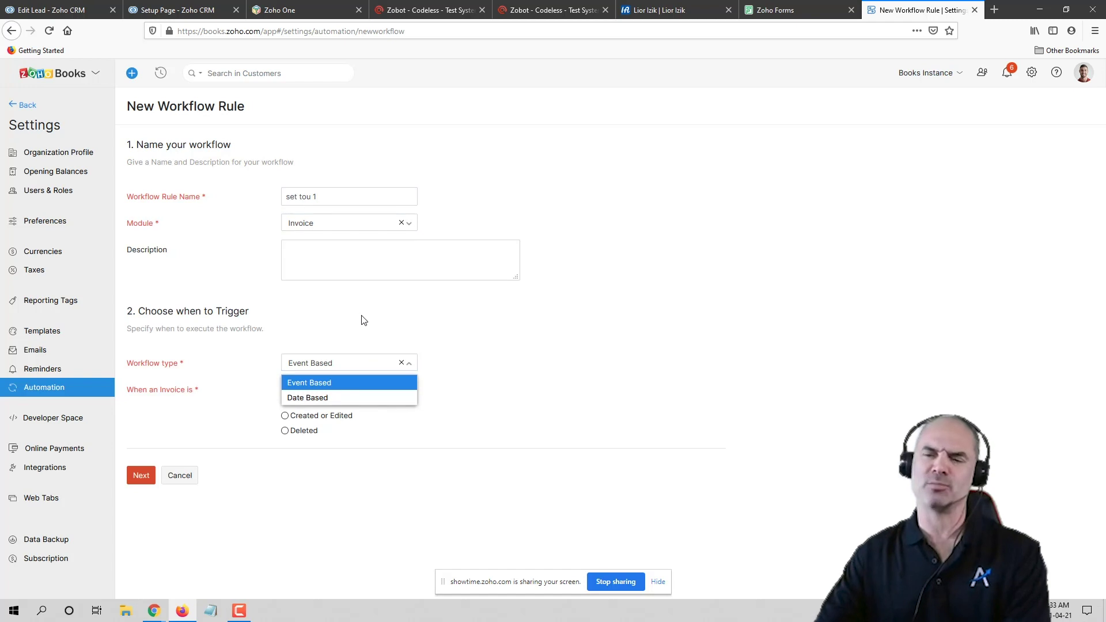
pyautogui.click(530, 360)
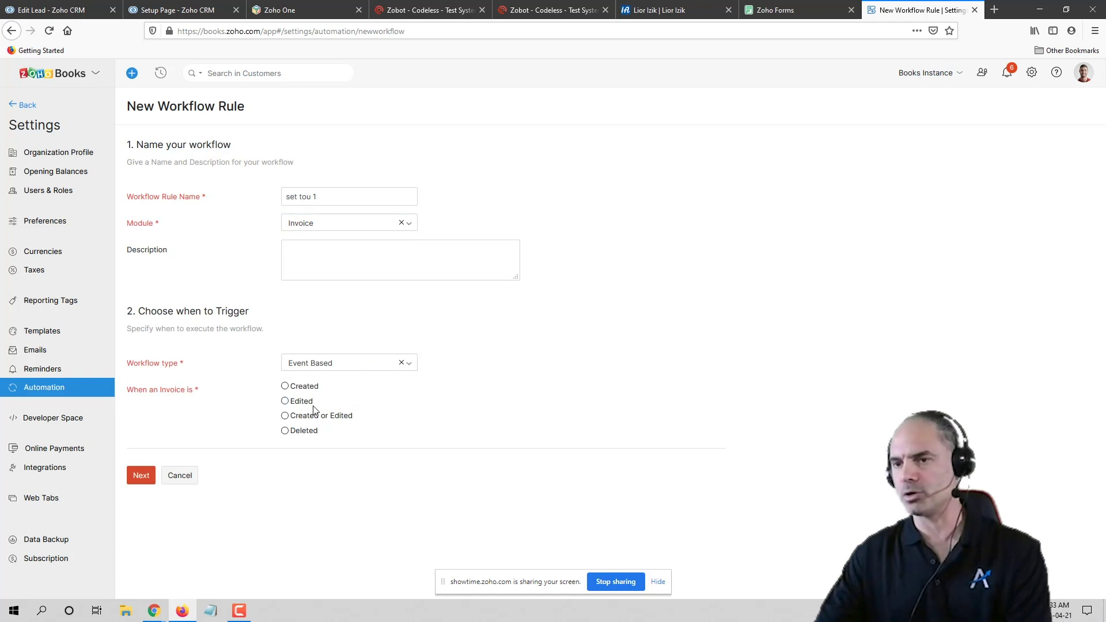
pyautogui.click(326, 369)
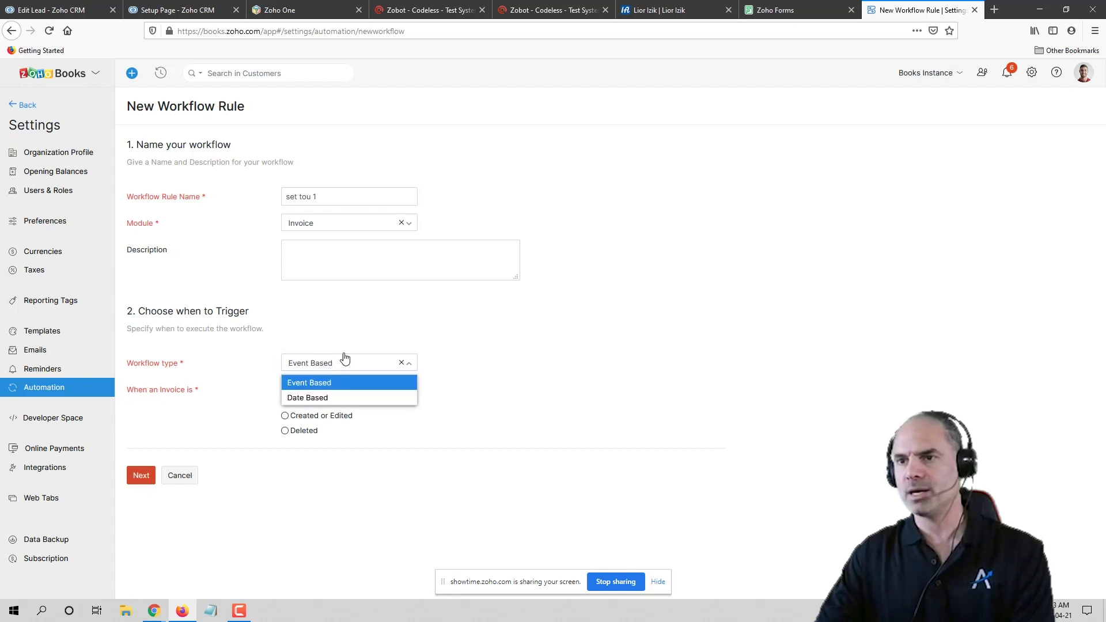
pyautogui.click(337, 383)
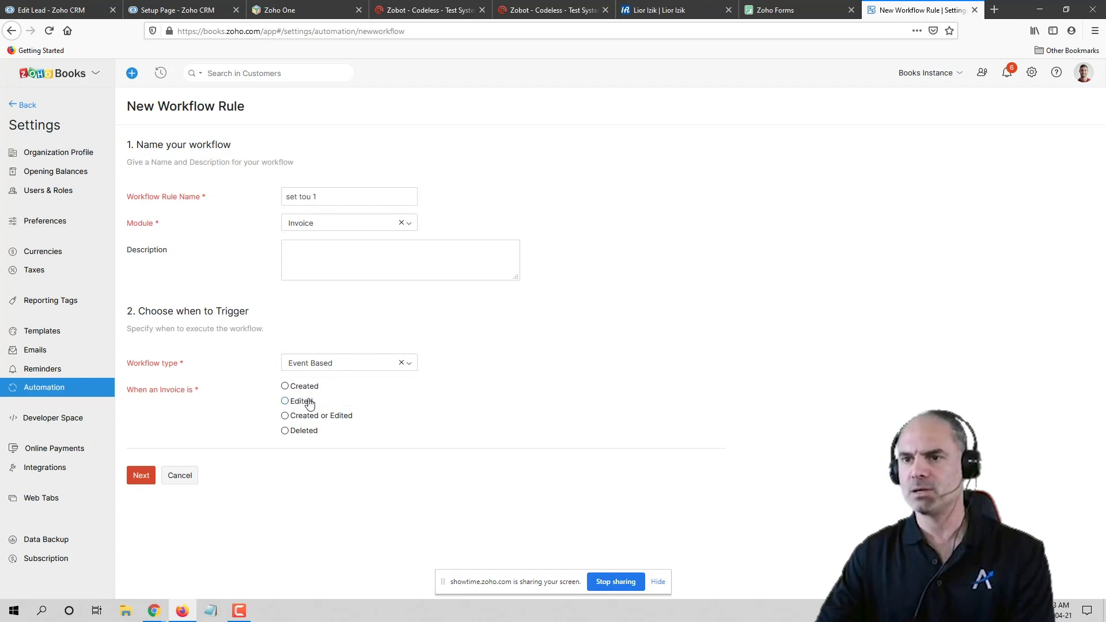
pyautogui.click(307, 406)
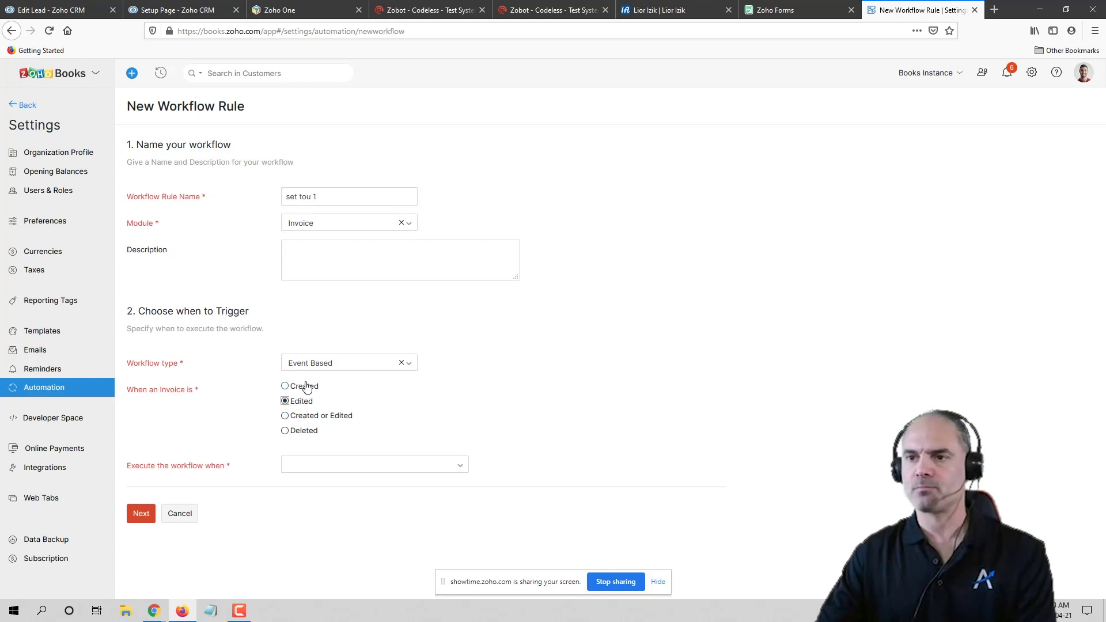
pyautogui.click(310, 416)
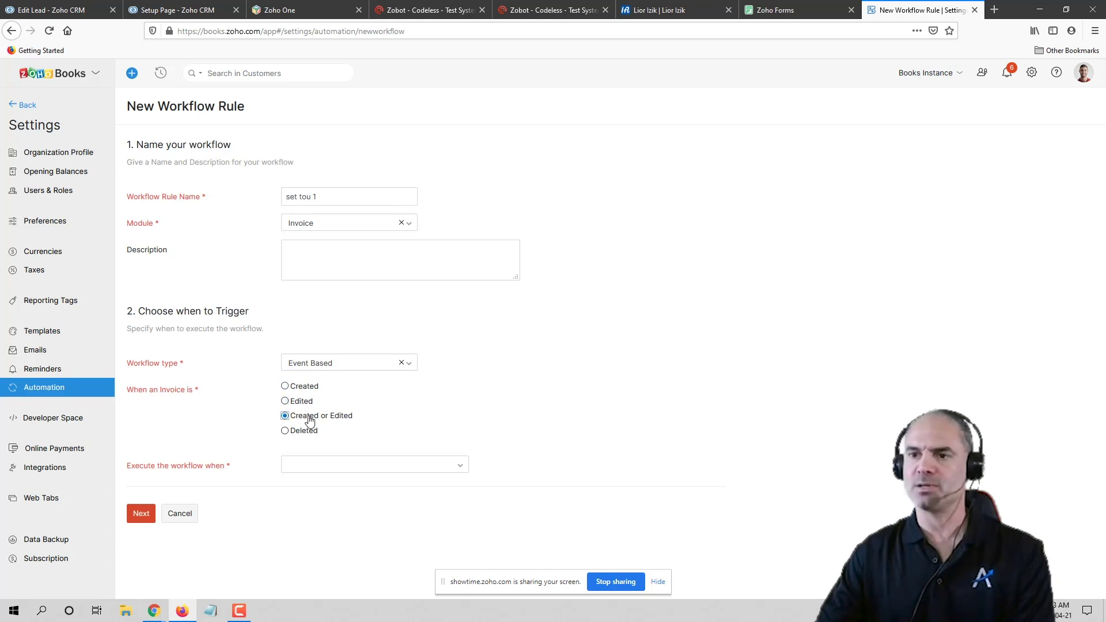
pyautogui.click(300, 470)
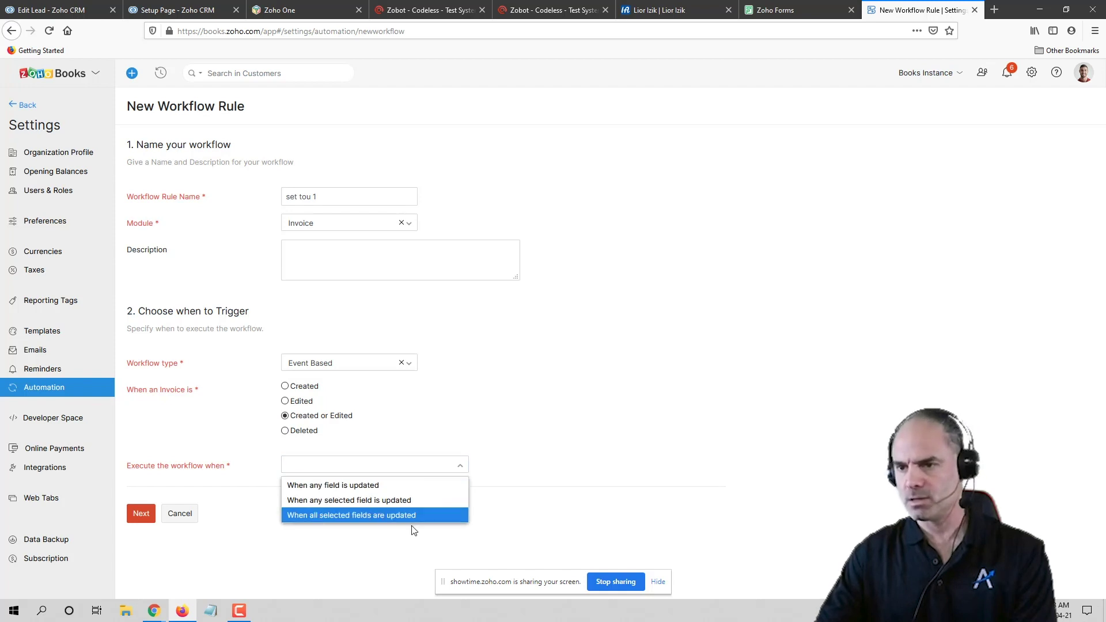
pyautogui.click(416, 490)
pyautogui.click(142, 513)
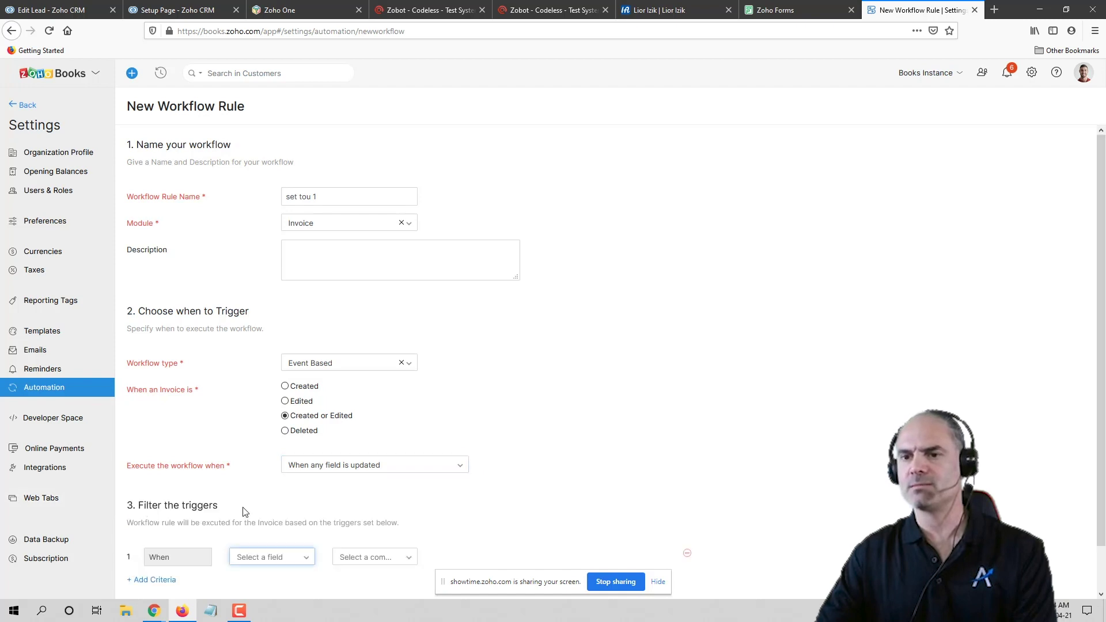
# Step: Examine the fields available for the first trigger criterion, also filtering the list by "am"
pyautogui.scroll(-1, 242, 512)
pyautogui.click(288, 512)
pyautogui.scroll(-5, 278, 510)
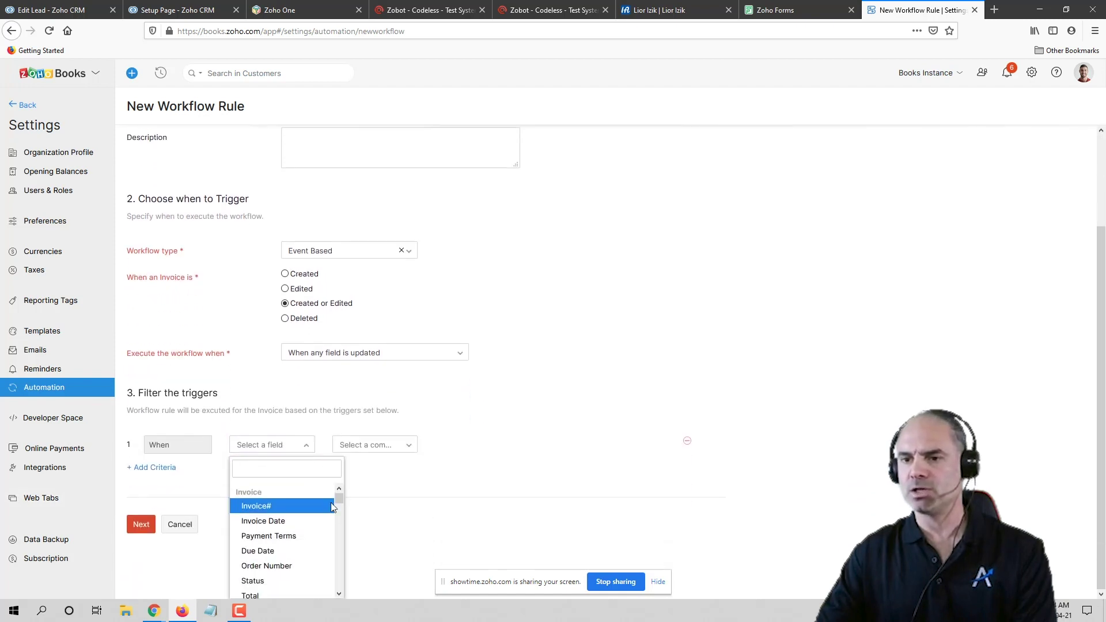
pyautogui.scroll(-3, 279, 507)
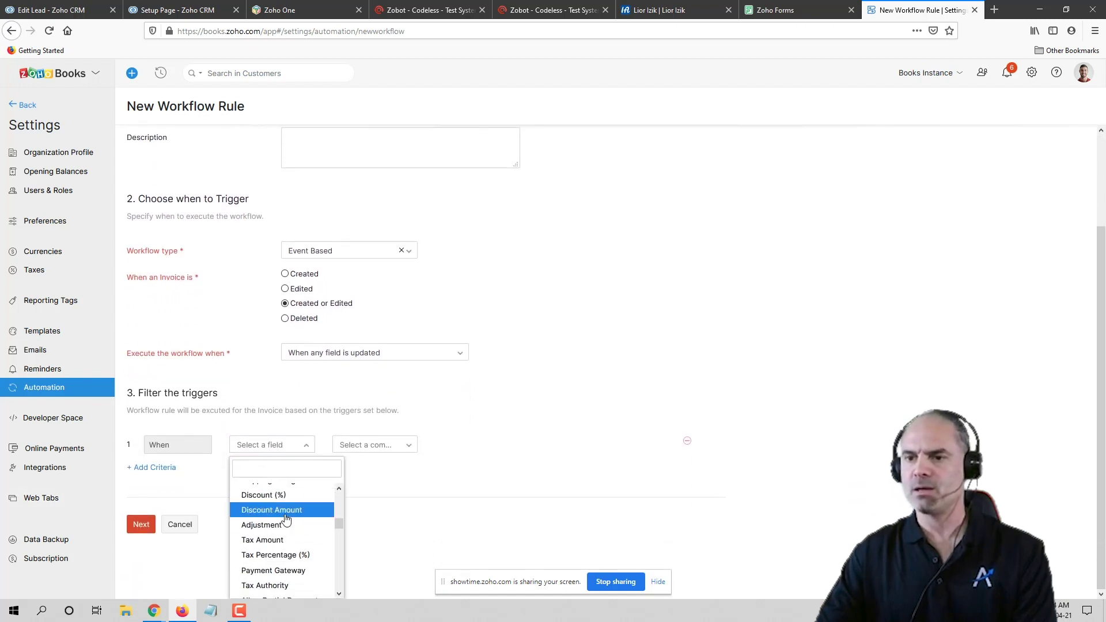
pyautogui.scroll(2, 278, 493)
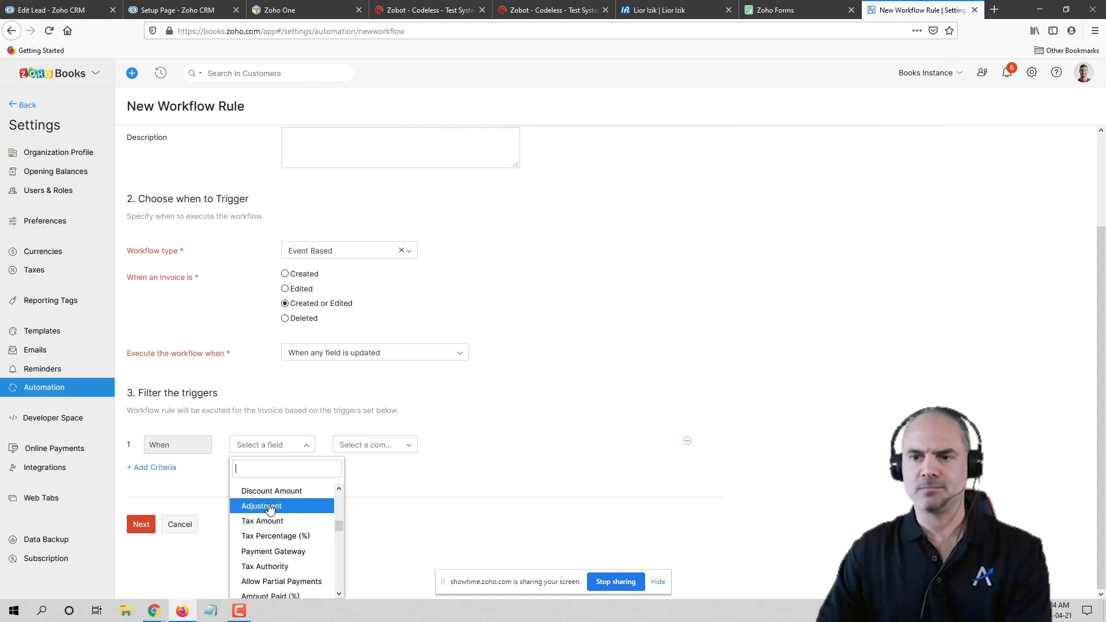
pyautogui.scroll(1, 260, 546)
pyautogui.scroll(2, 262, 548)
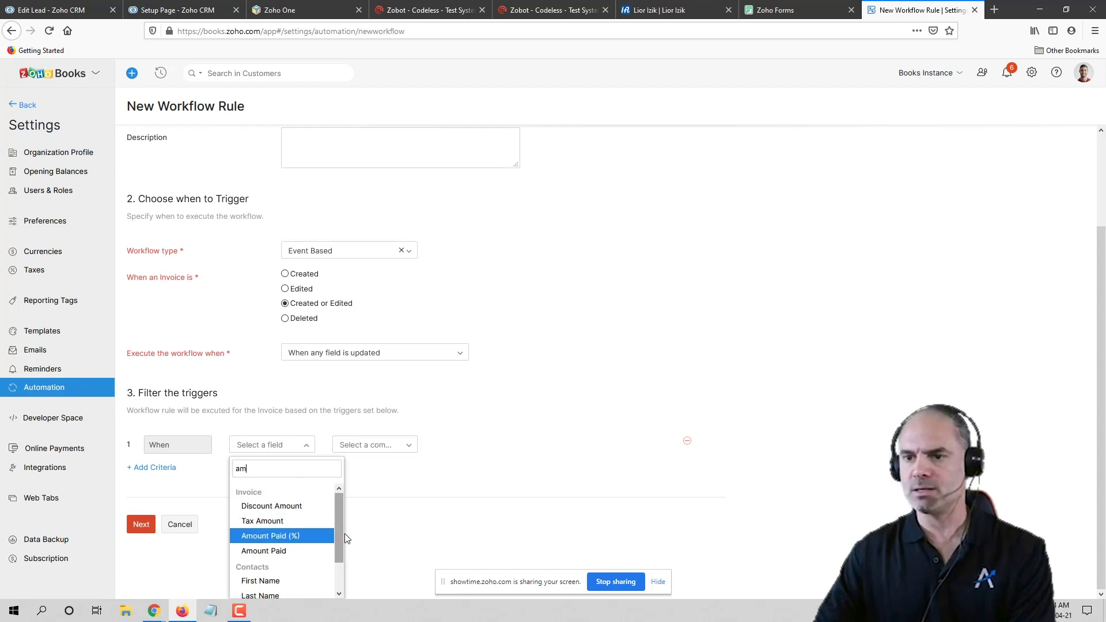
pyautogui.scroll(2, 344, 541)
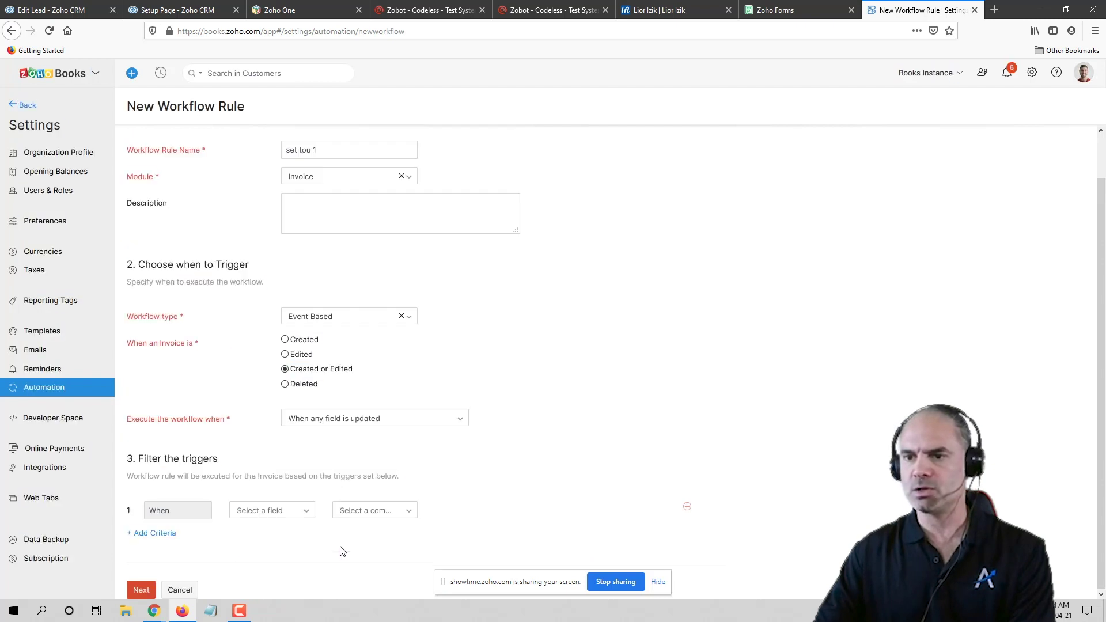
pyautogui.click(287, 513)
pyautogui.scroll(-5, 323, 562)
pyautogui.click(412, 513)
pyautogui.click(571, 469)
# Step: Set the first trigger criterion to First Name is the contact's first name, and continue to the rule's actions
pyautogui.click(299, 511)
pyautogui.scroll(-5, 299, 570)
pyautogui.scroll(-3, 283, 585)
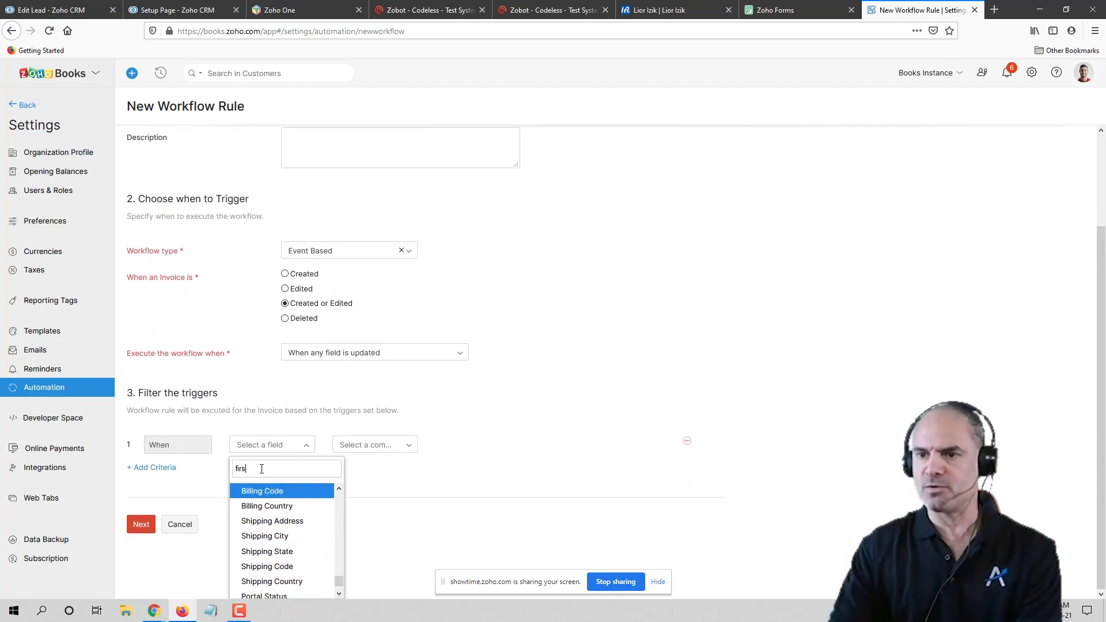
pyautogui.write('firs')
pyautogui.click(278, 575)
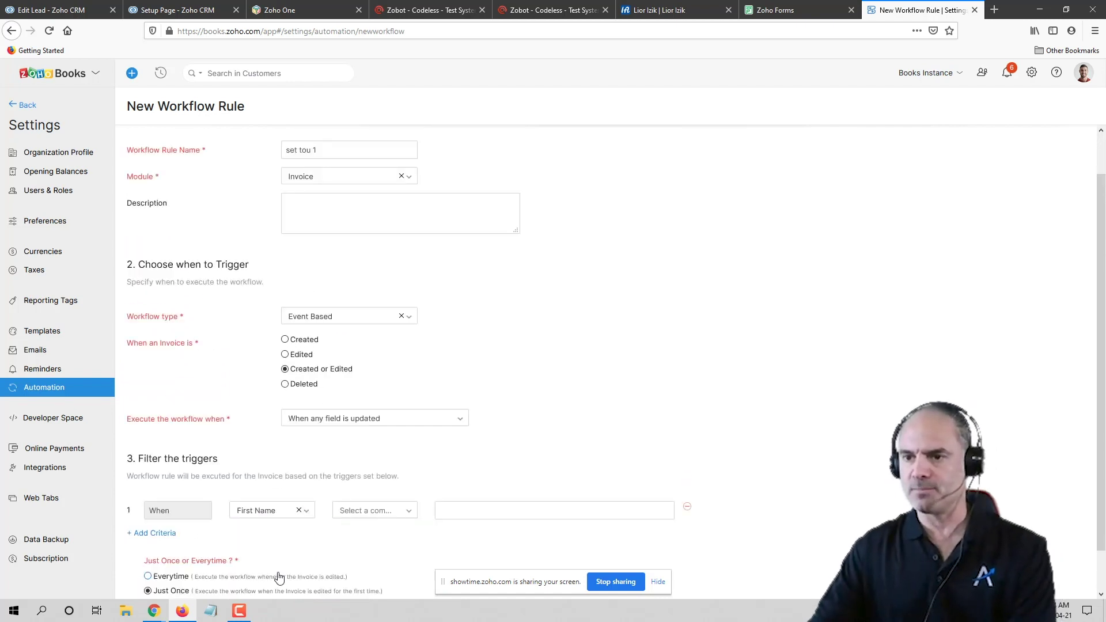
pyautogui.click(366, 511)
pyautogui.click(360, 528)
pyautogui.click(479, 517)
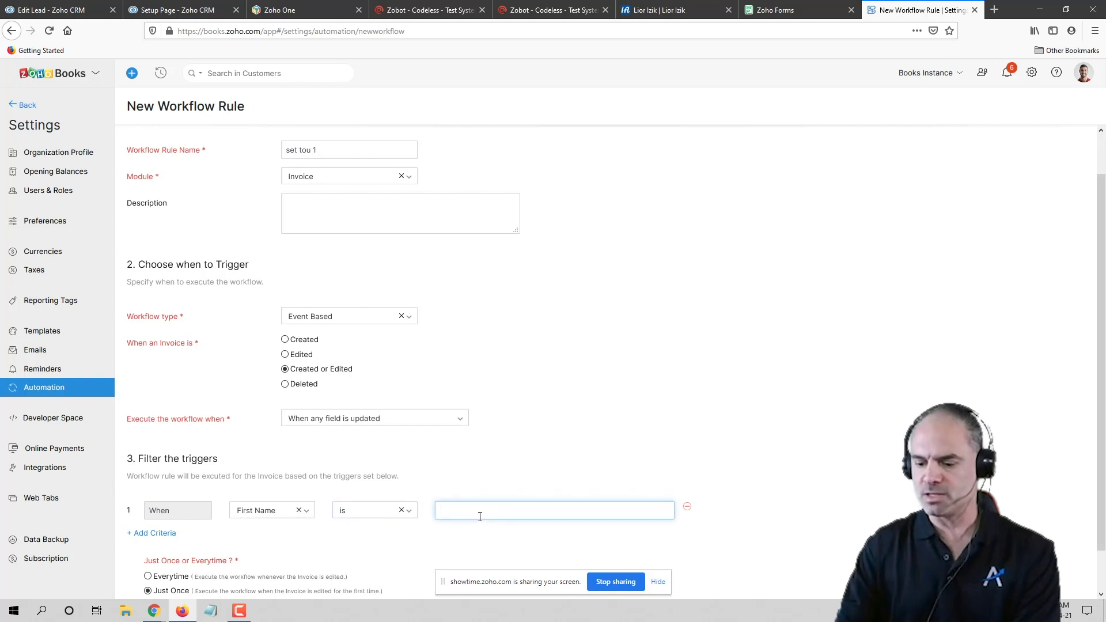
pyautogui.click(736, 481)
pyautogui.scroll(-2, 735, 481)
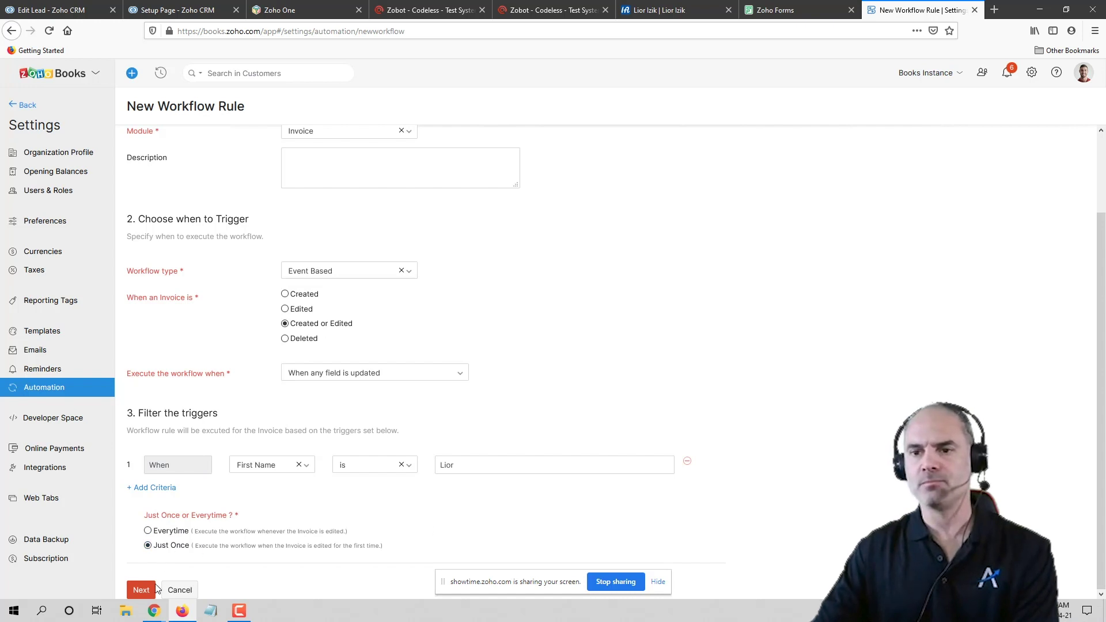
pyautogui.moveTo(563, 585); pyautogui.dragTo(849, 220)
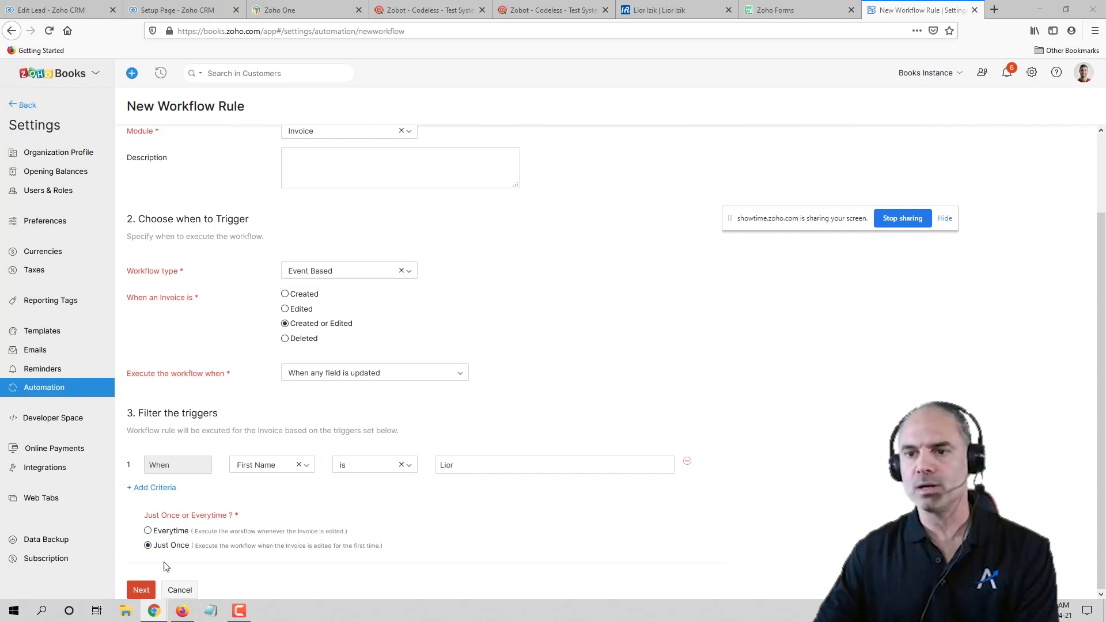
pyautogui.click(141, 590)
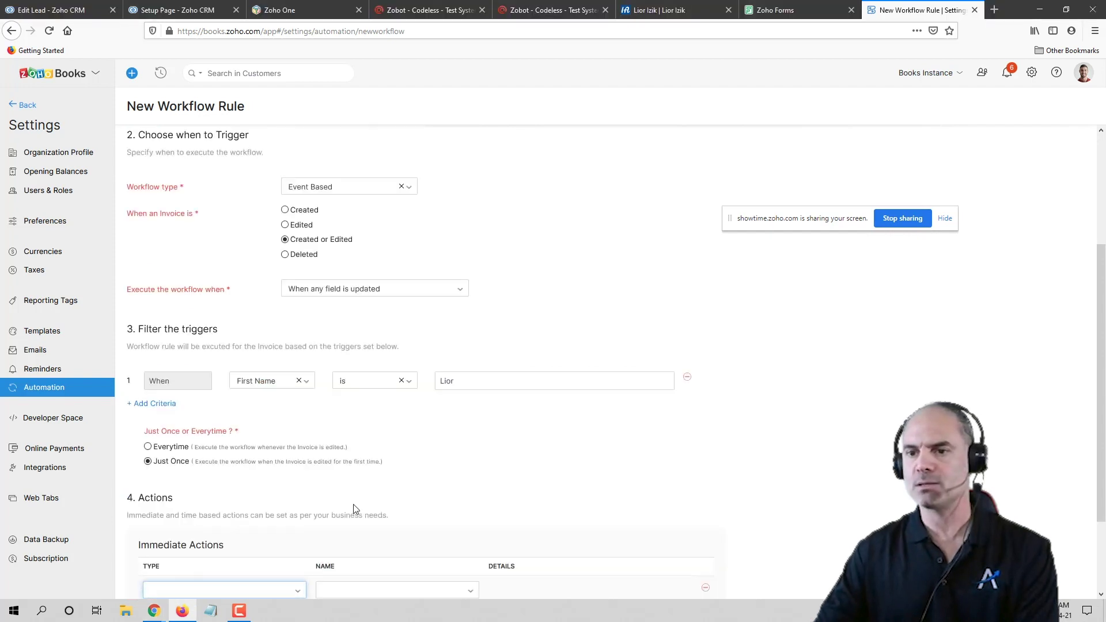
# Step: Add a Field Updates immediate action to the workflow rule and start a new field update named terms 1
pyautogui.scroll(-2, 354, 510)
pyautogui.click(201, 483)
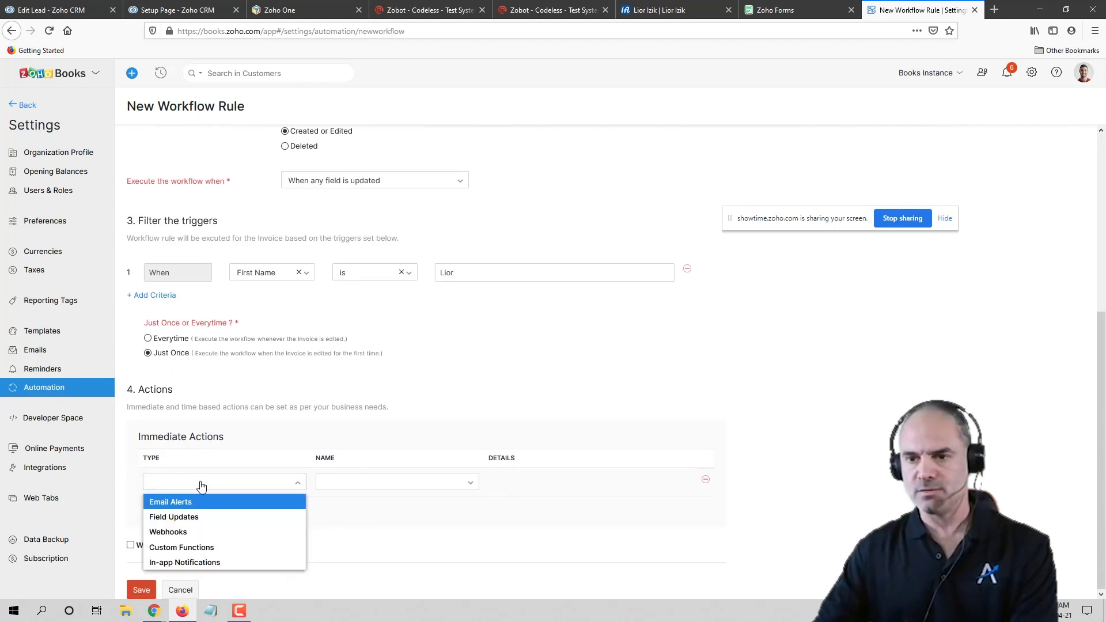
pyautogui.click(215, 516)
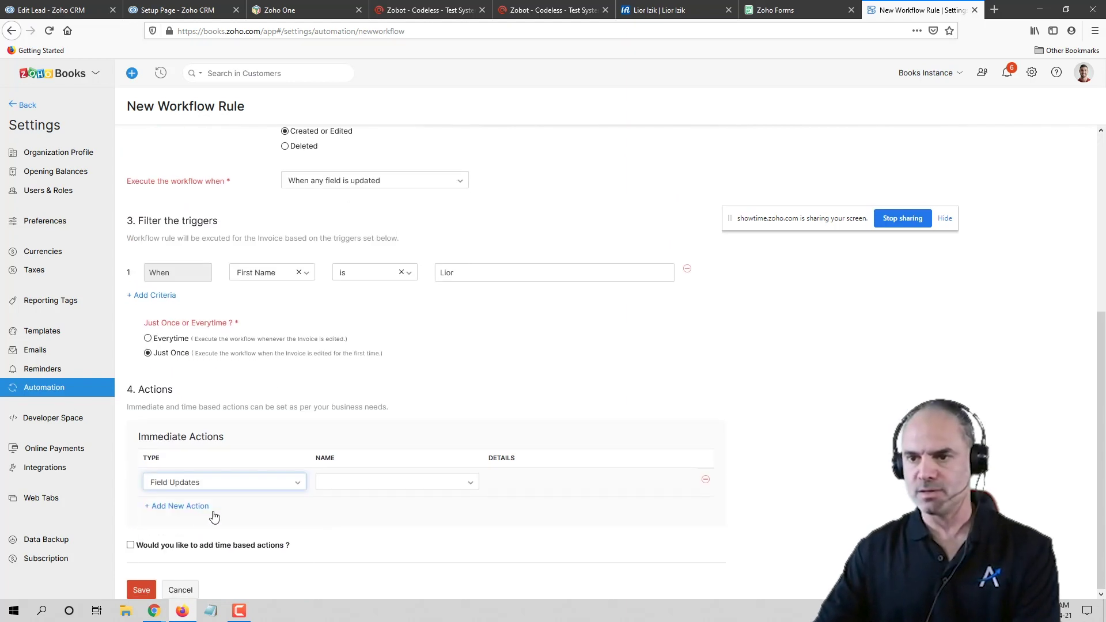
pyautogui.click(359, 493)
pyautogui.click(360, 548)
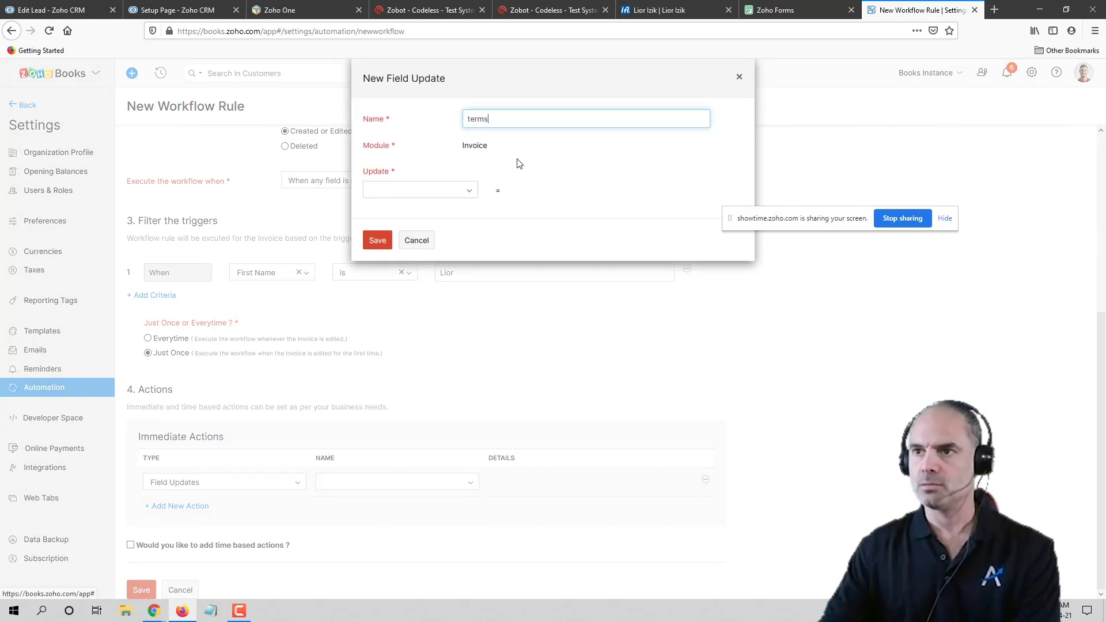
# Step: Make the field update set the invoice's Terms & Conditions to terms 1 and save it
pyautogui.click(410, 192)
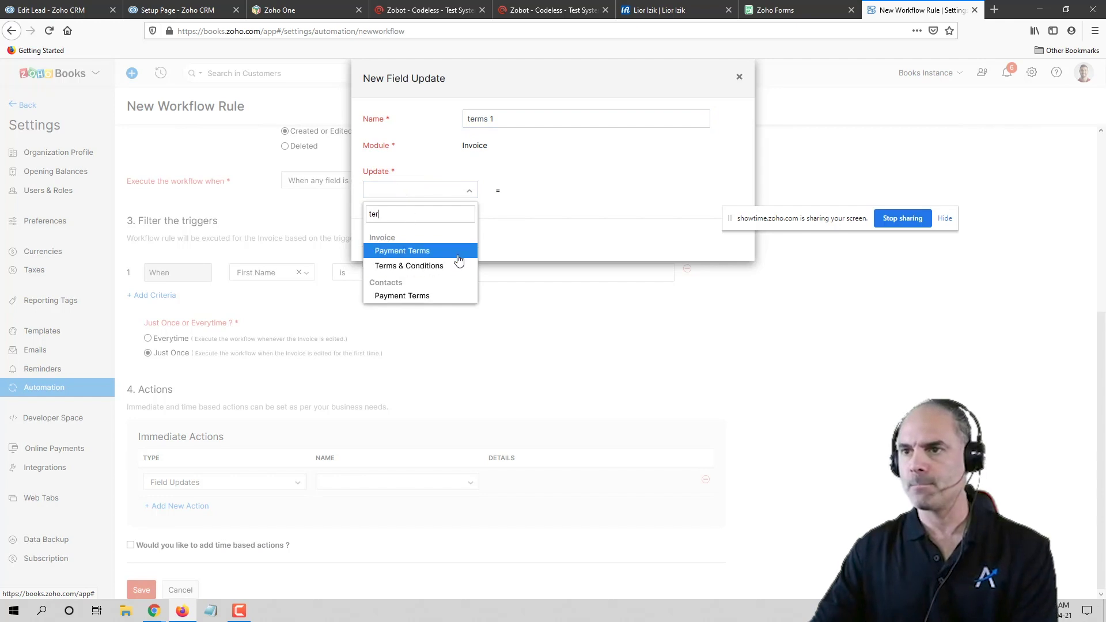
pyautogui.click(449, 262)
pyautogui.click(586, 191)
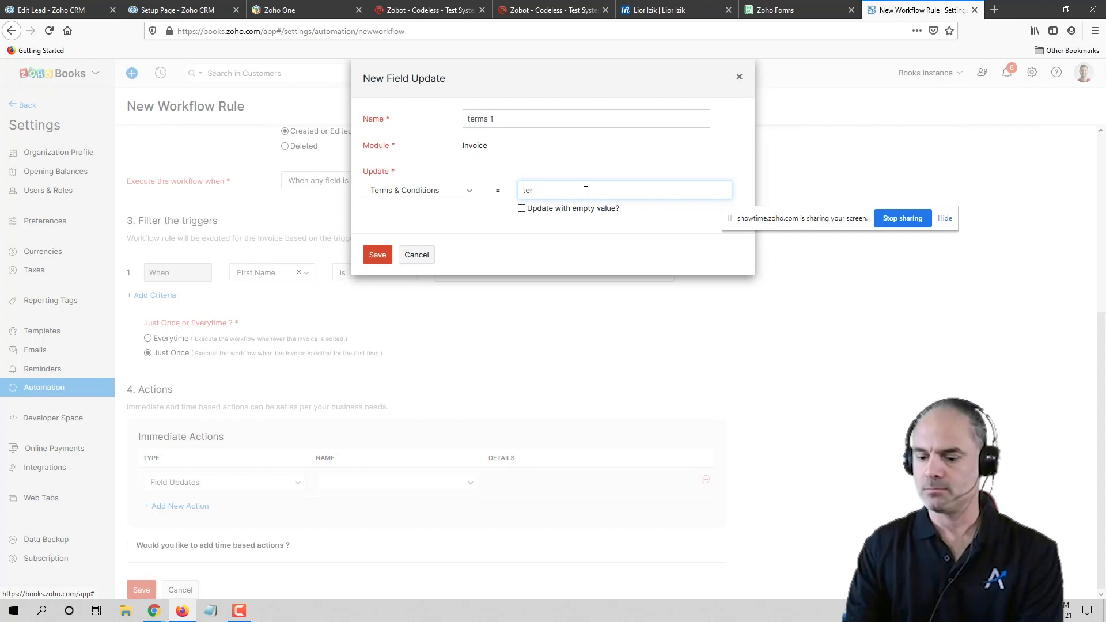
pyautogui.write('terms 1')
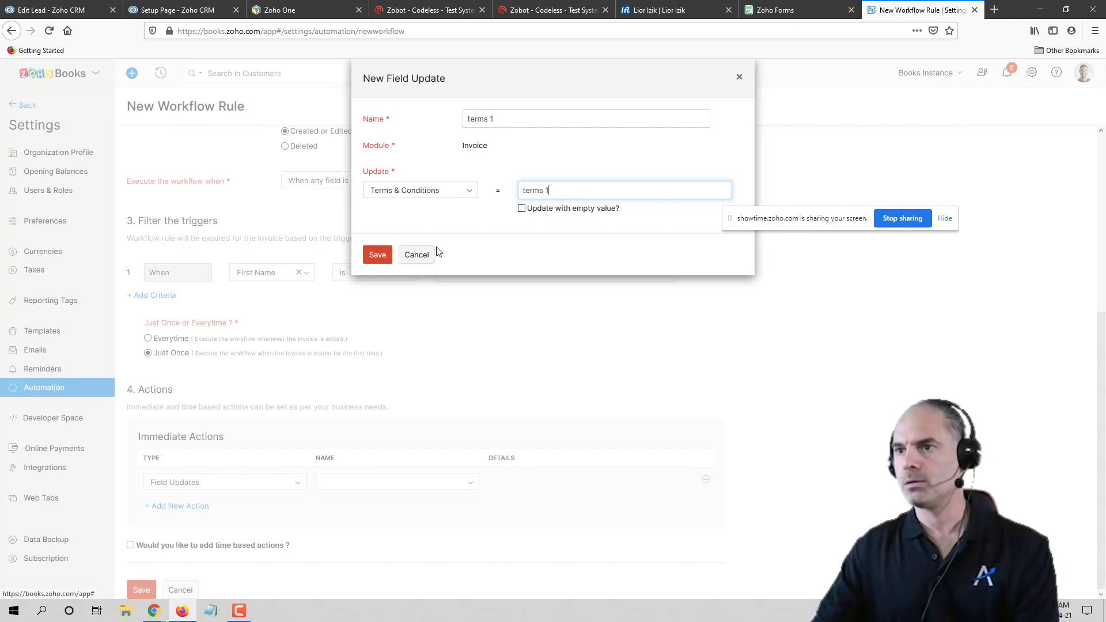
pyautogui.click(378, 254)
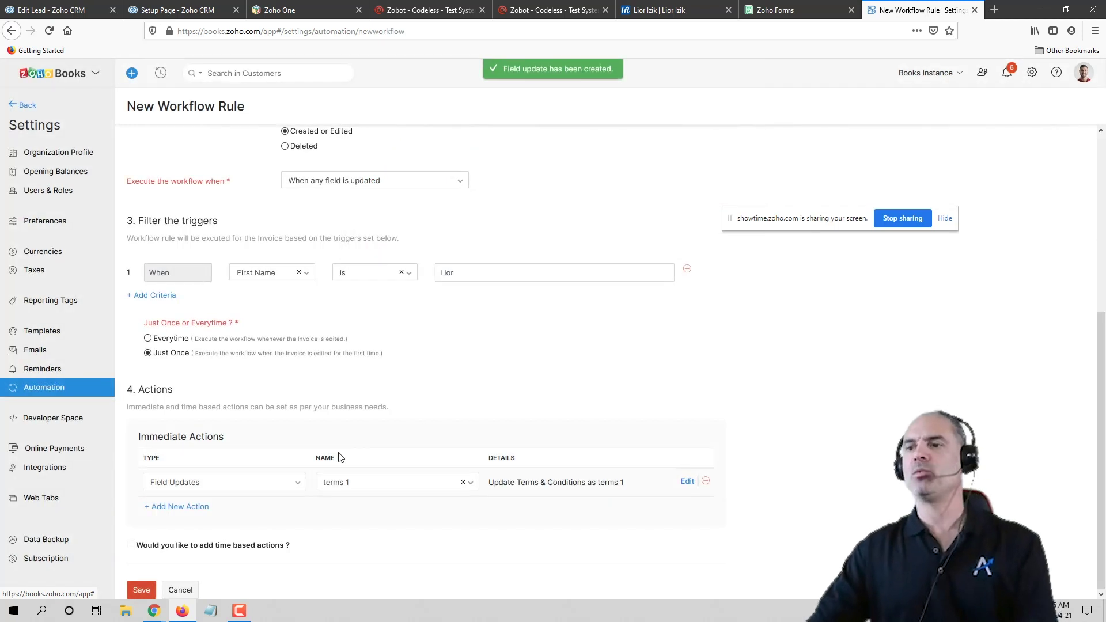
# Step: Review the rule's trigger, filter and action settings, and examine the contact fields available for the first criterion
pyautogui.scroll(5, 493, 358)
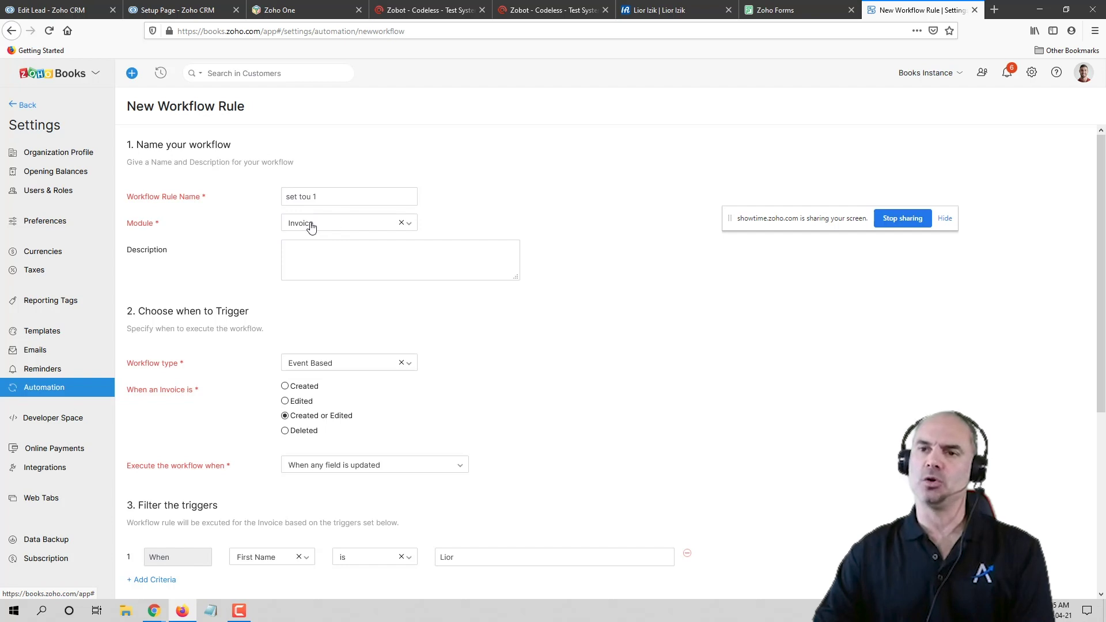
pyautogui.scroll(-1, 364, 235)
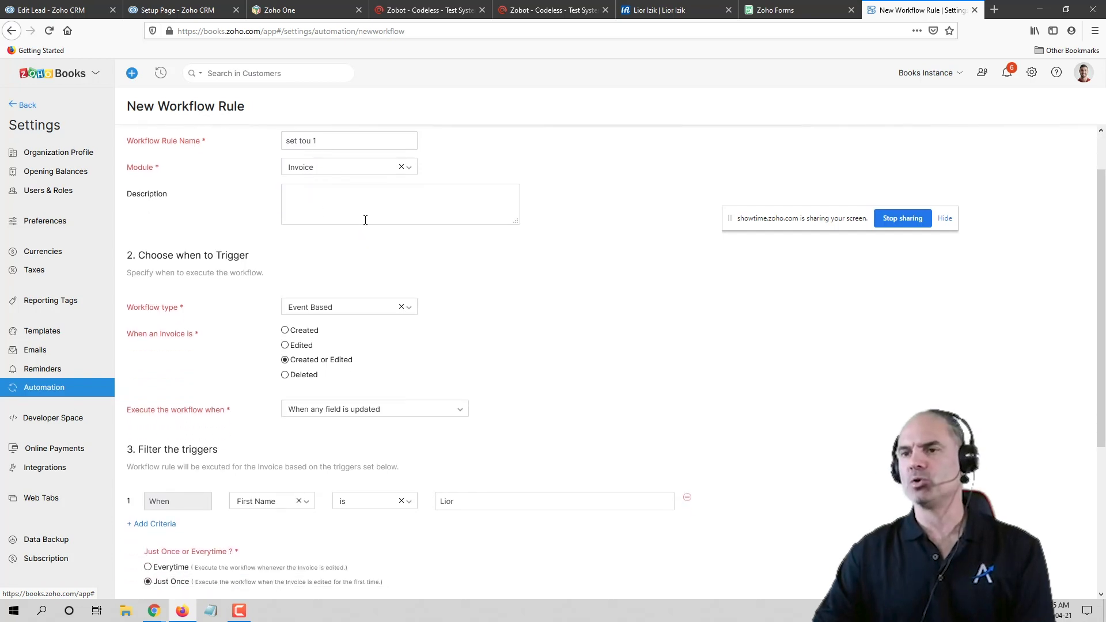
pyautogui.scroll(-3, 323, 220)
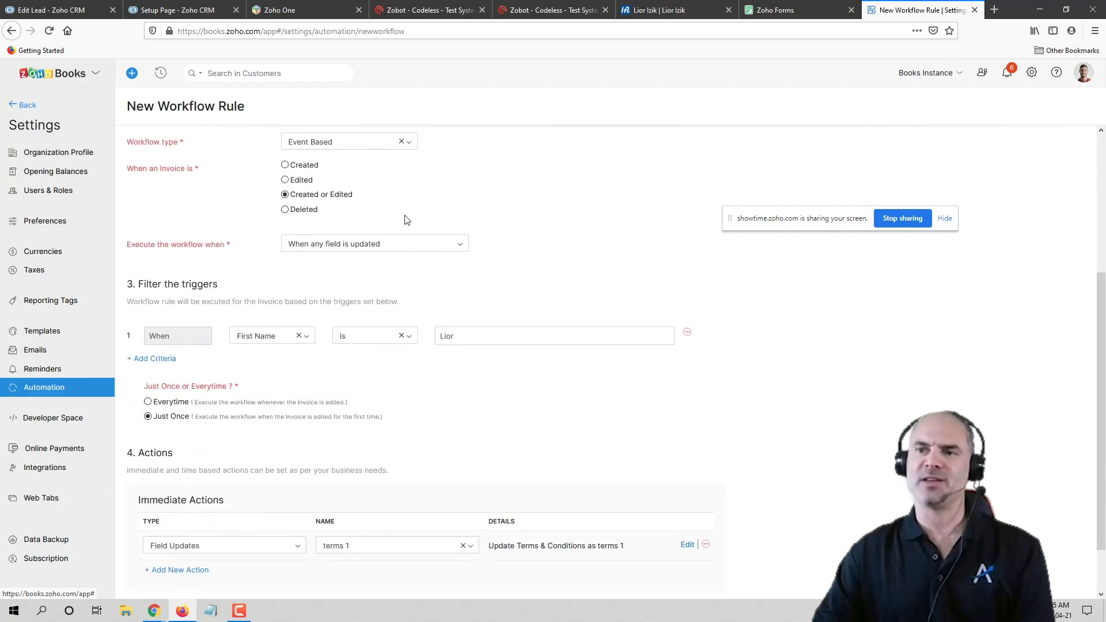
pyautogui.click(276, 340)
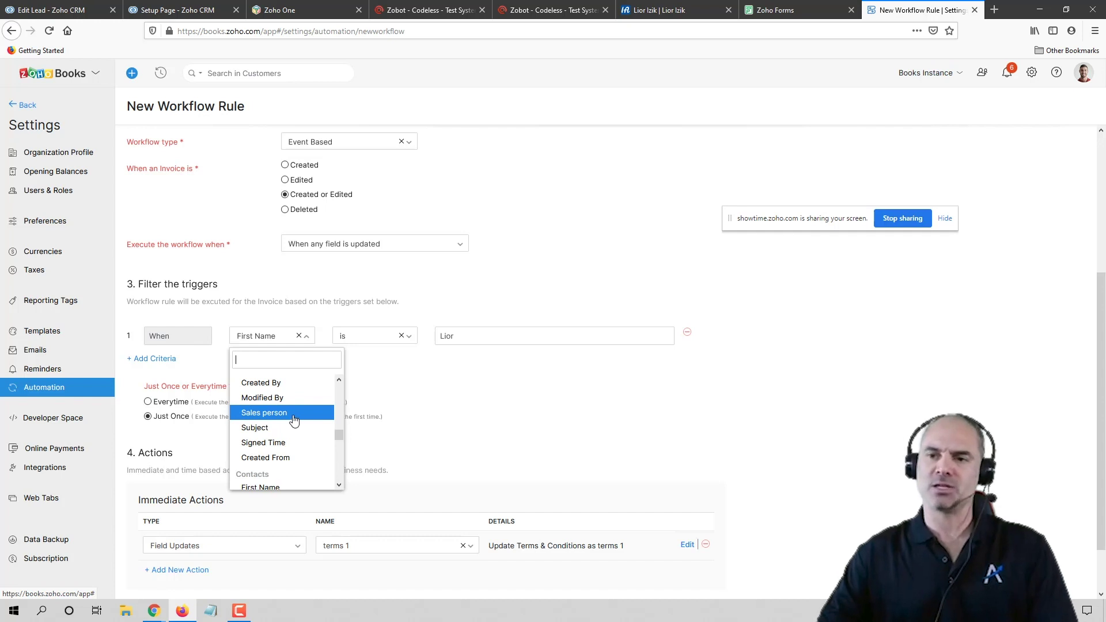
pyautogui.scroll(-5, 302, 420)
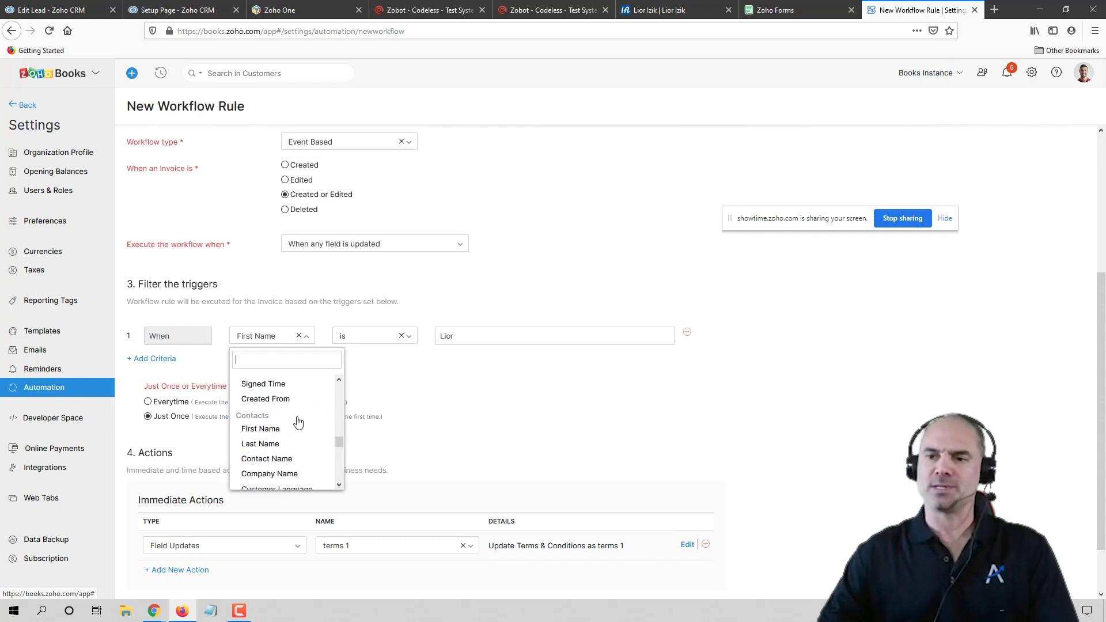
pyautogui.scroll(-2, 311, 415)
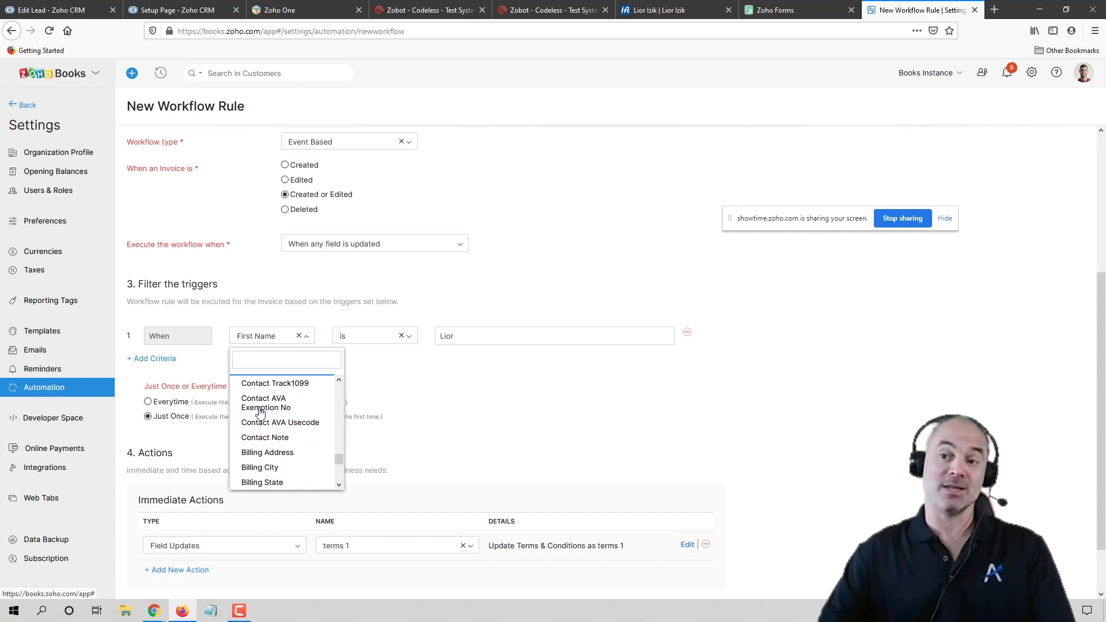
pyautogui.click(428, 405)
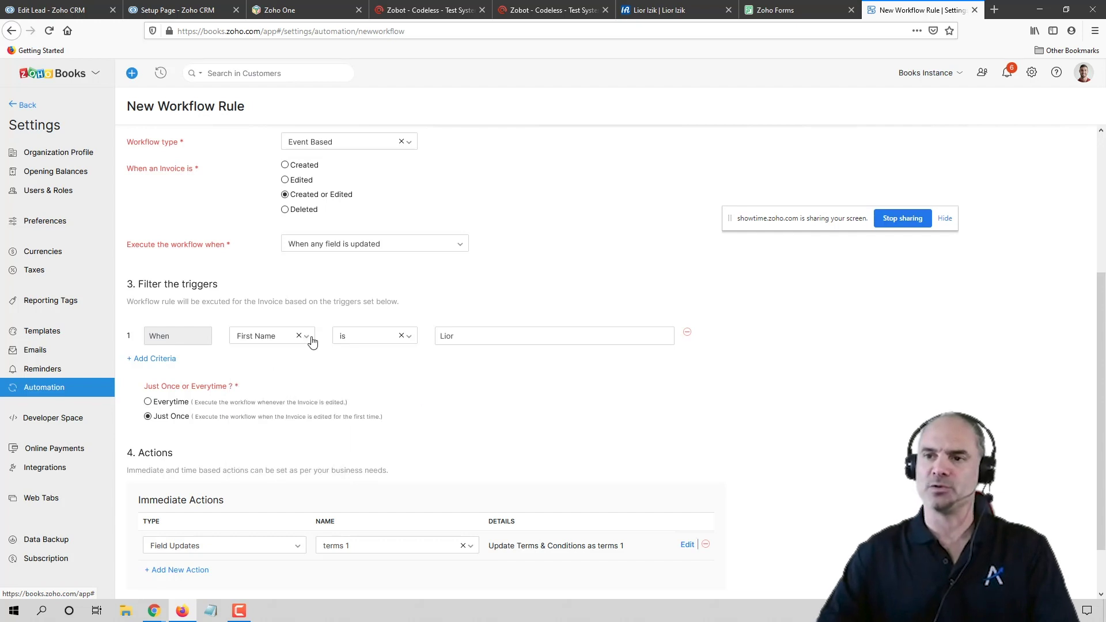
pyautogui.scroll(-2, 304, 366)
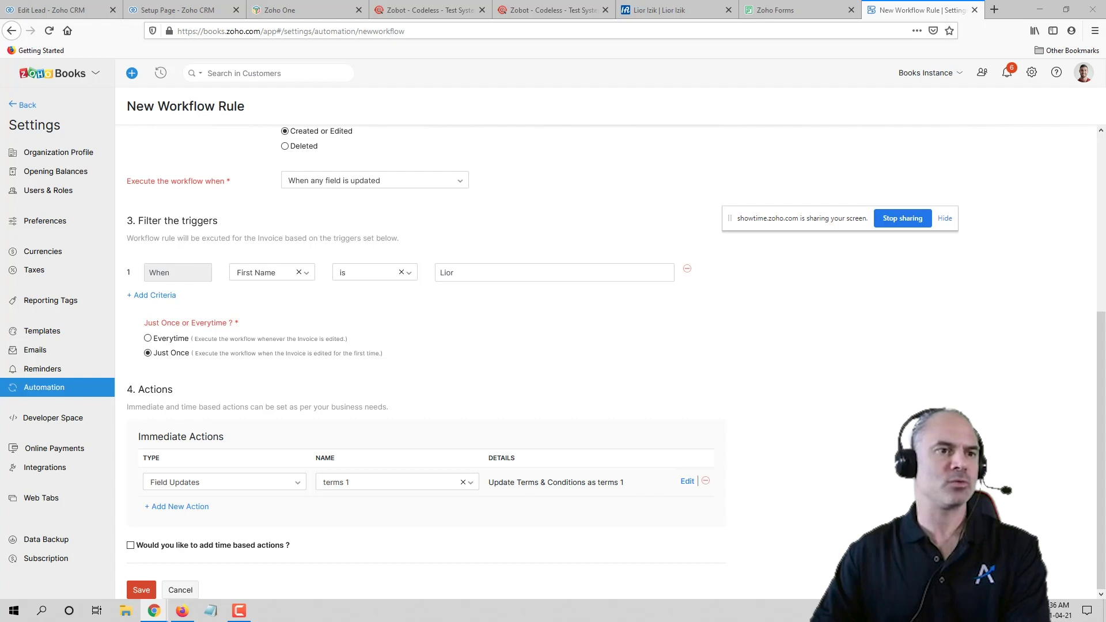
# Step: Switch to the online academy website and look over its listed Zoho courses
pyautogui.click(778, 10)
pyautogui.click(660, 9)
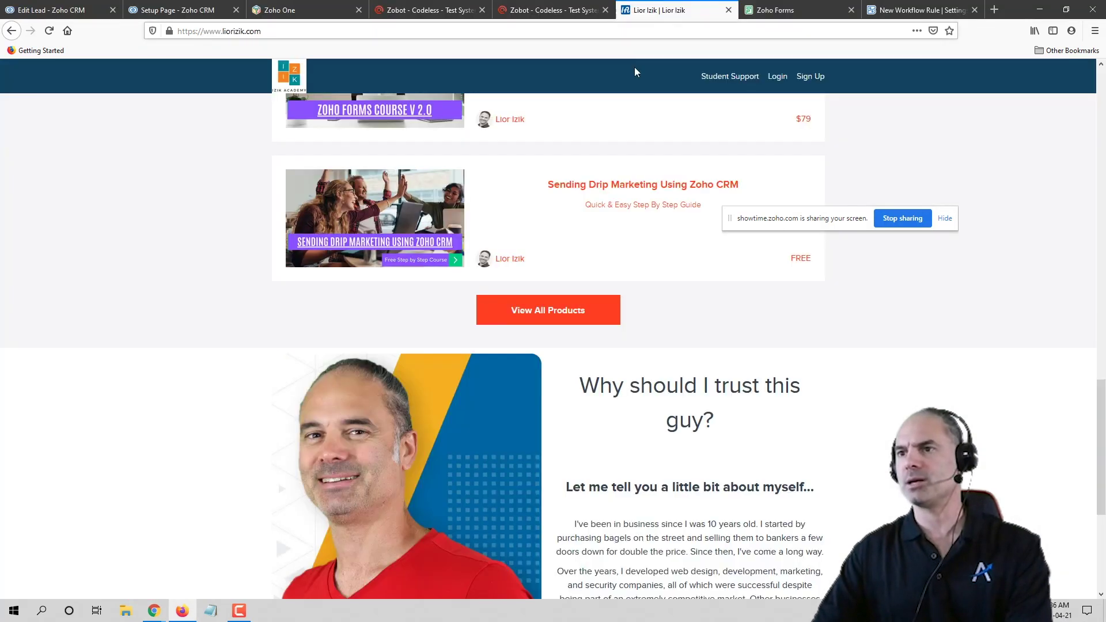
pyautogui.scroll(4, 602, 274)
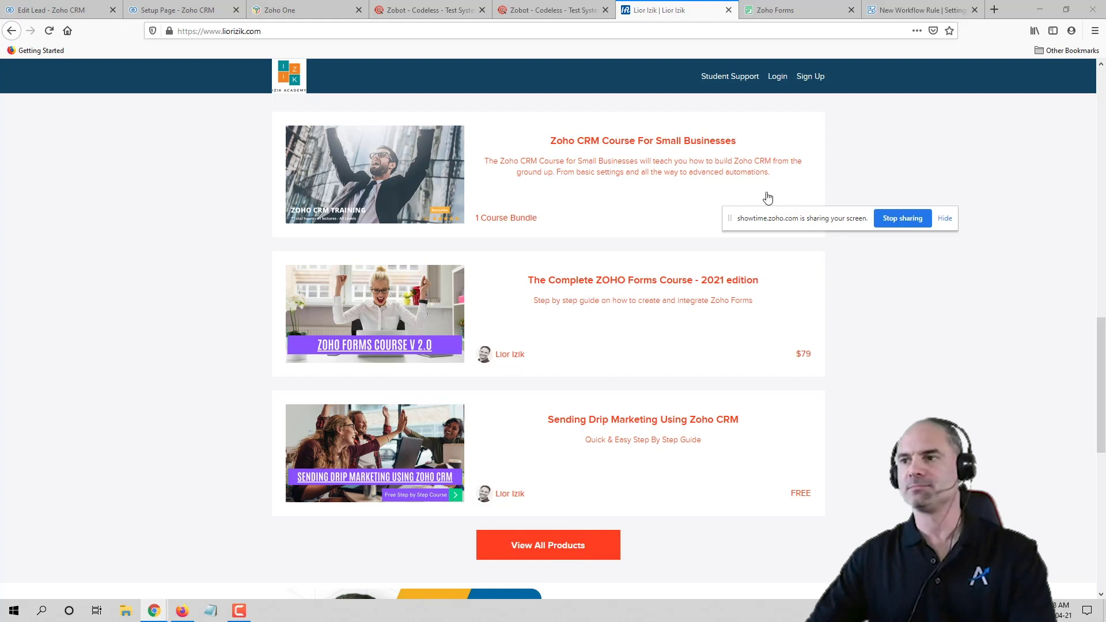
pyautogui.moveTo(826, 214); pyautogui.dragTo(972, 594)
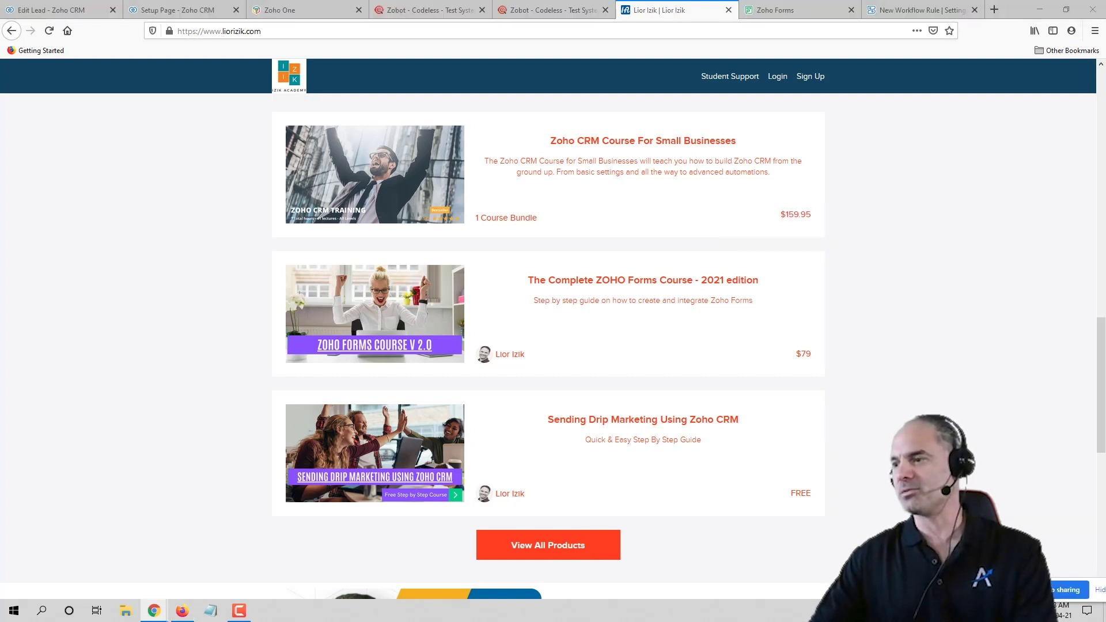
pyautogui.click(642, 367)
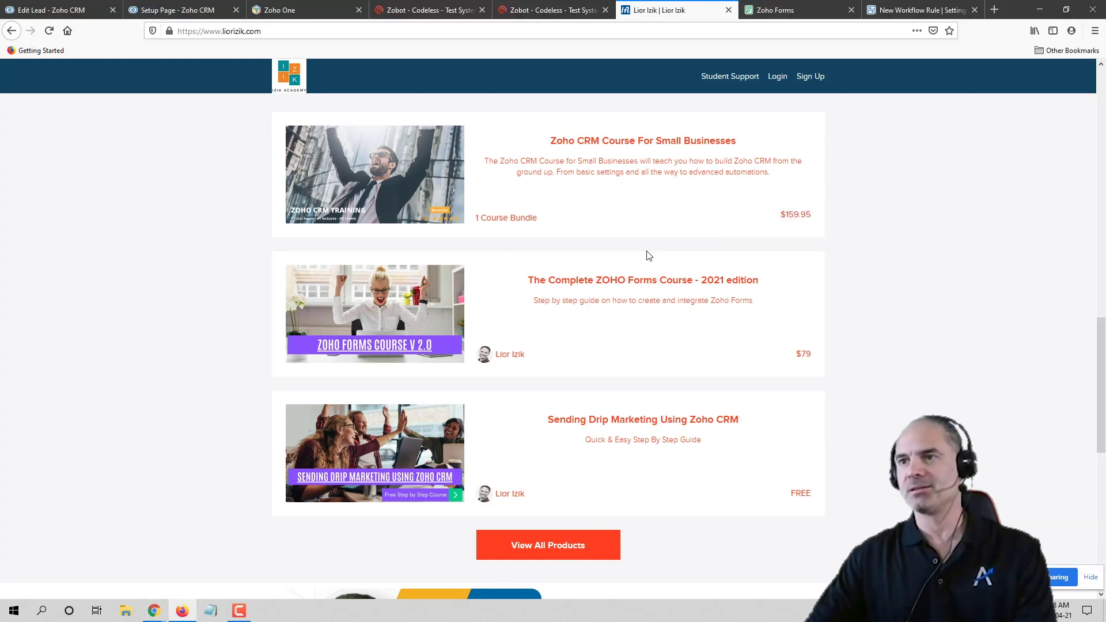
# Step: In Zoho CRM, open the Amazing Business Results - Automation deal and mark it Closed Won with an amount of 55555
pyautogui.click(155, 12)
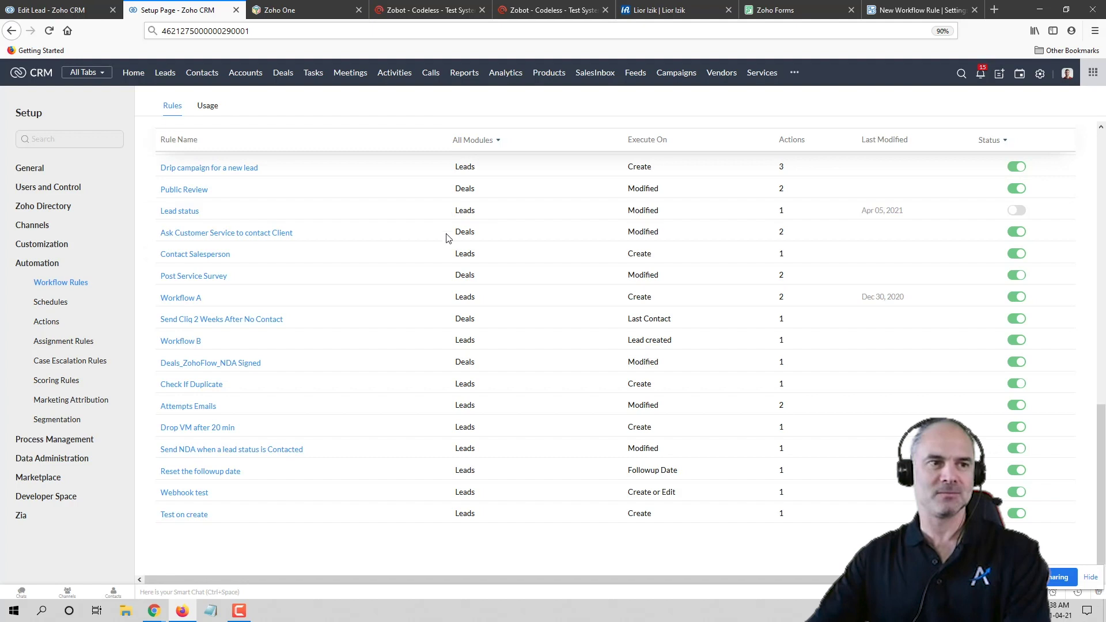
pyautogui.click(274, 74)
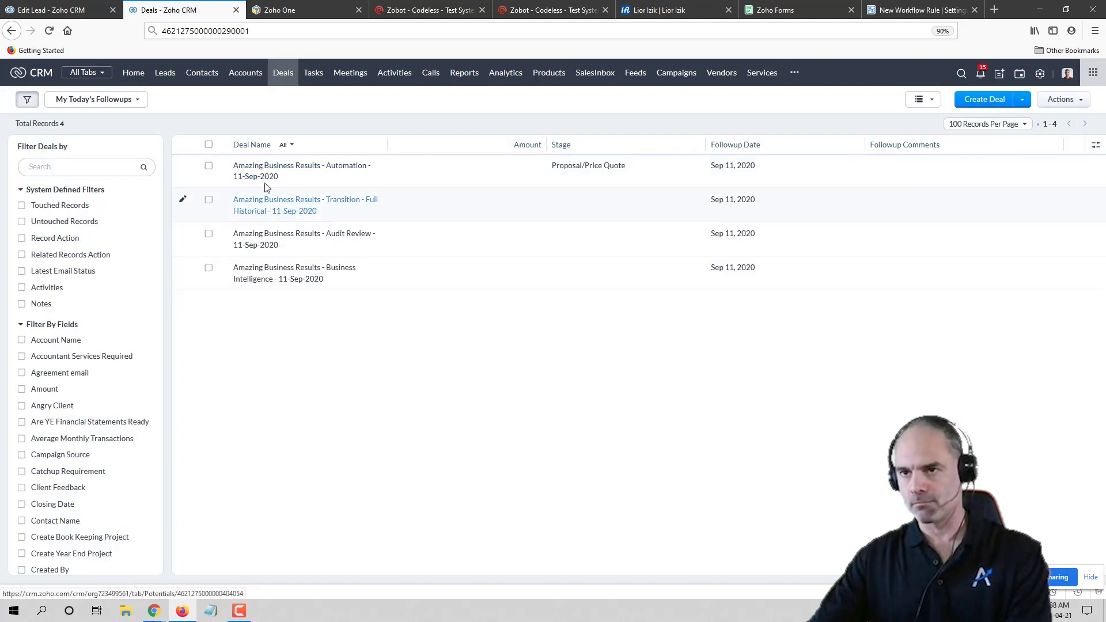
pyautogui.click(286, 175)
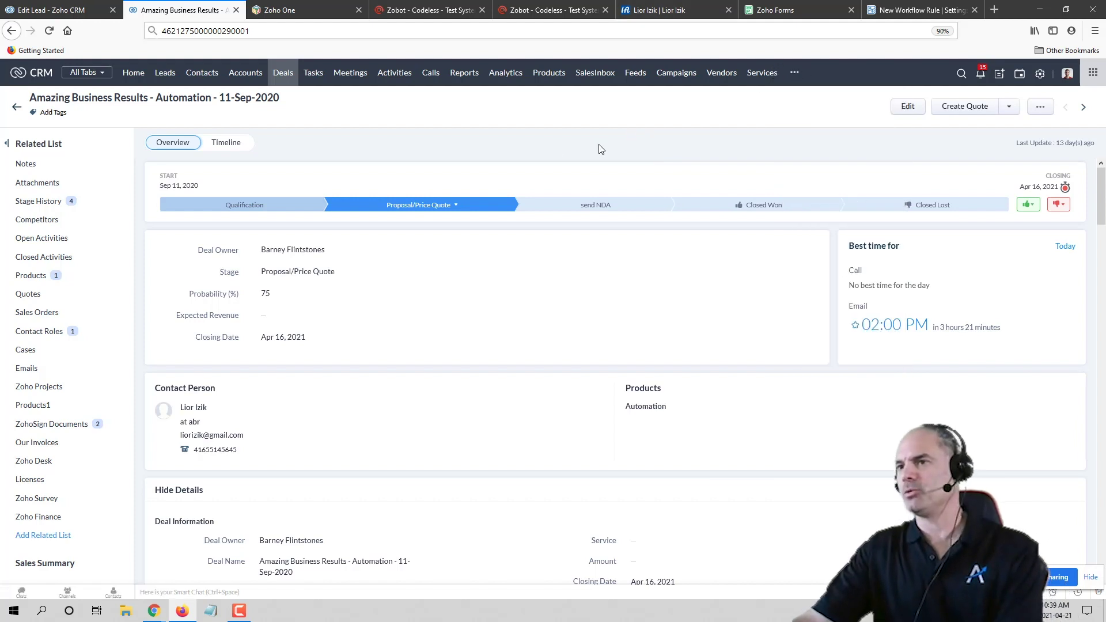
pyautogui.click(772, 209)
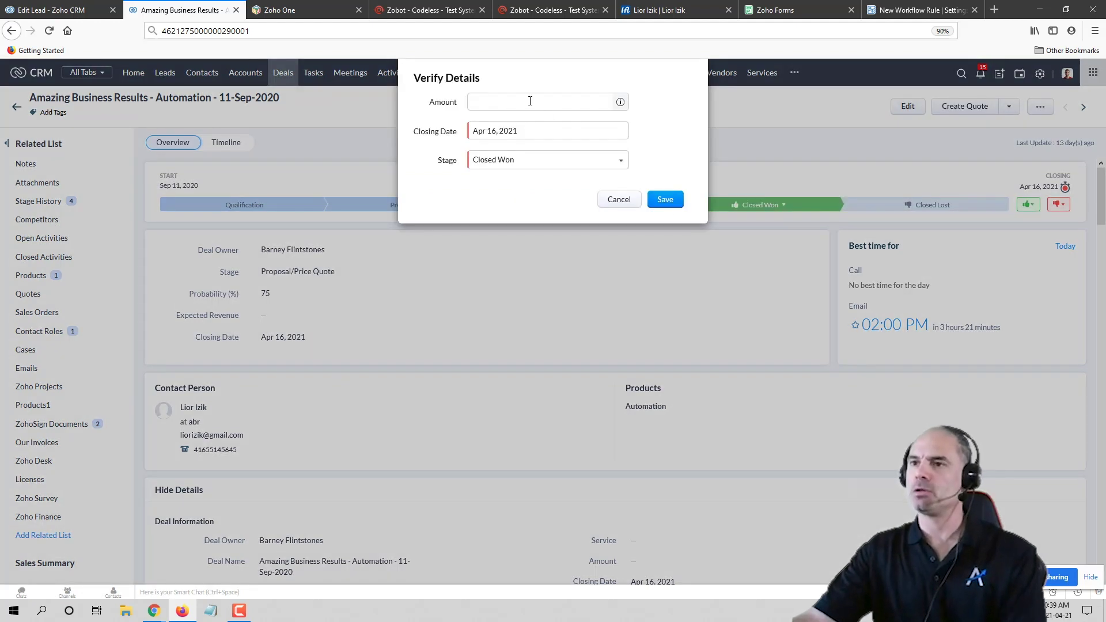
pyautogui.write('55555')
pyautogui.click(662, 199)
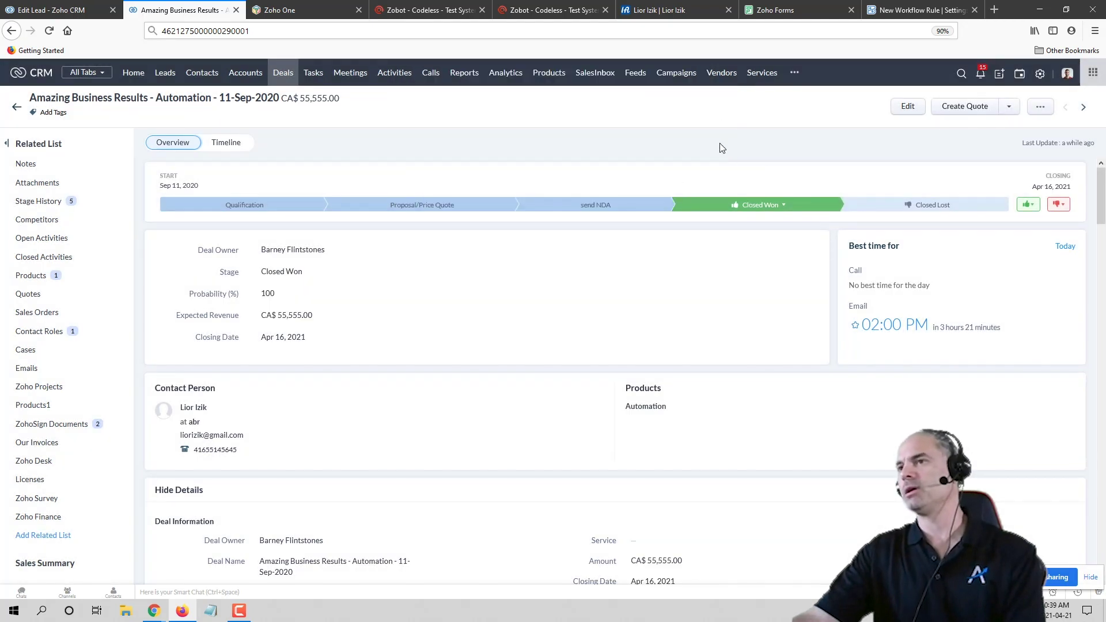
# Step: Open the bookkeeping record in the Company Tasks module and advance it through the Manager Review transition
pyautogui.click(794, 72)
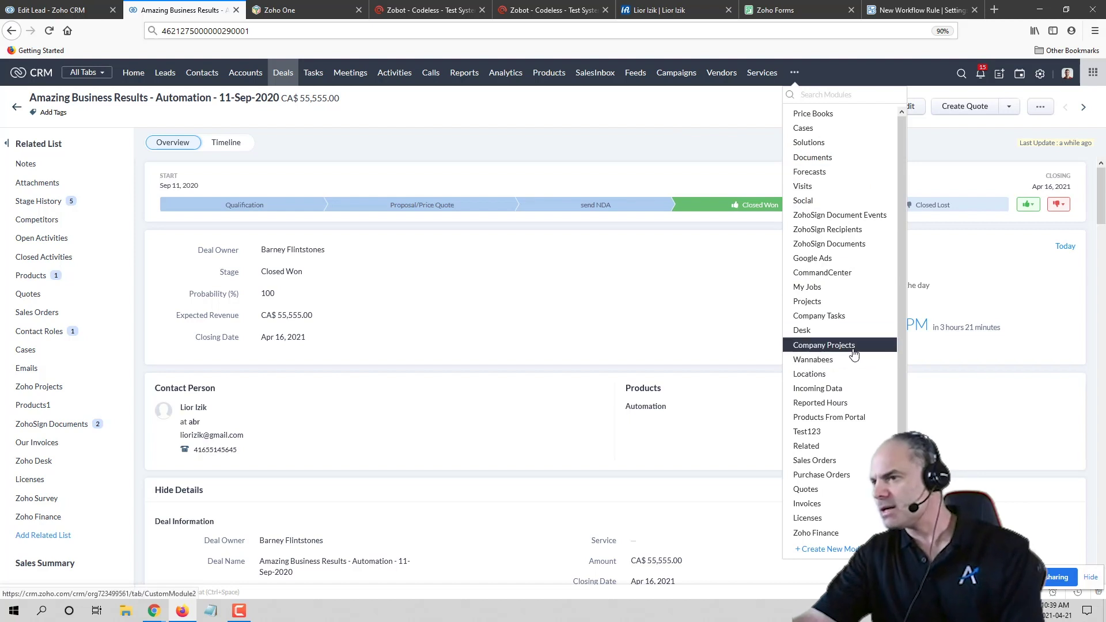
pyautogui.click(845, 317)
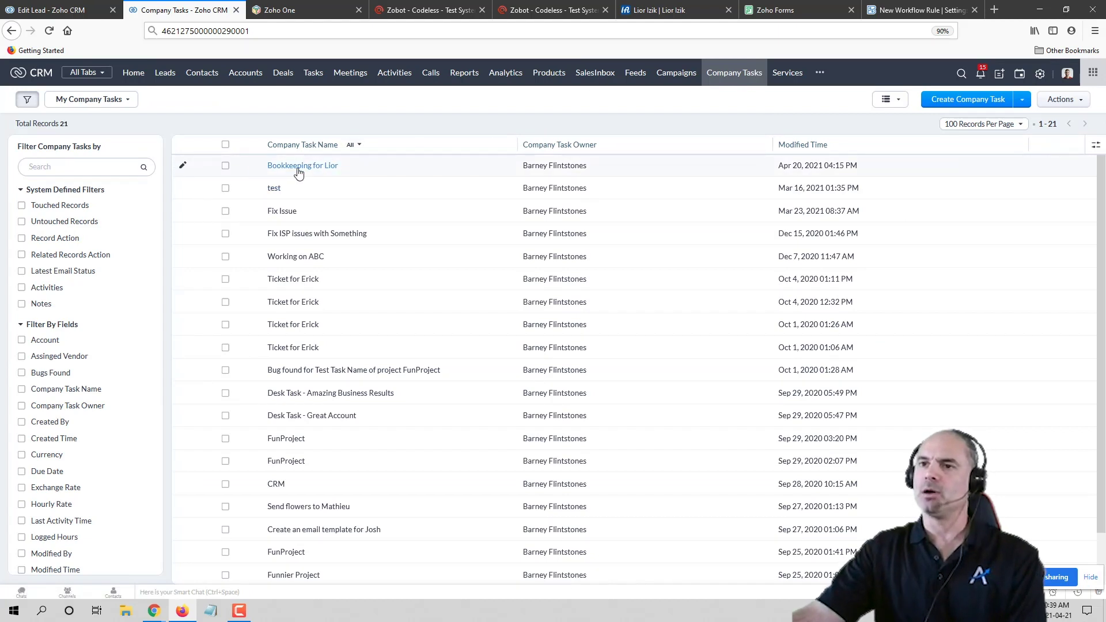
pyautogui.click(320, 168)
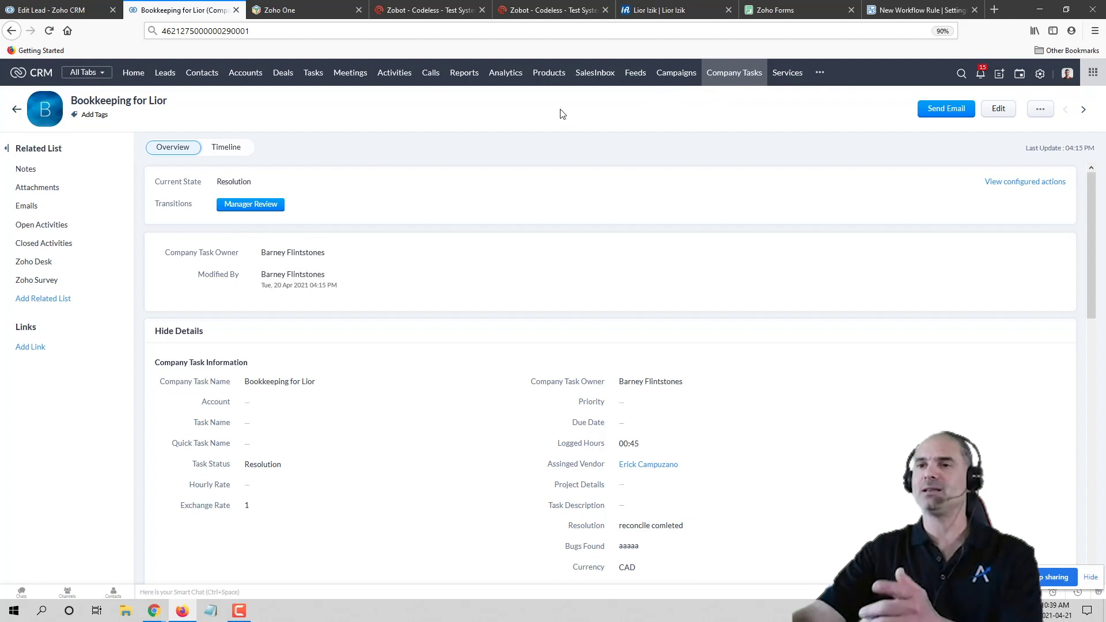
pyautogui.click(229, 205)
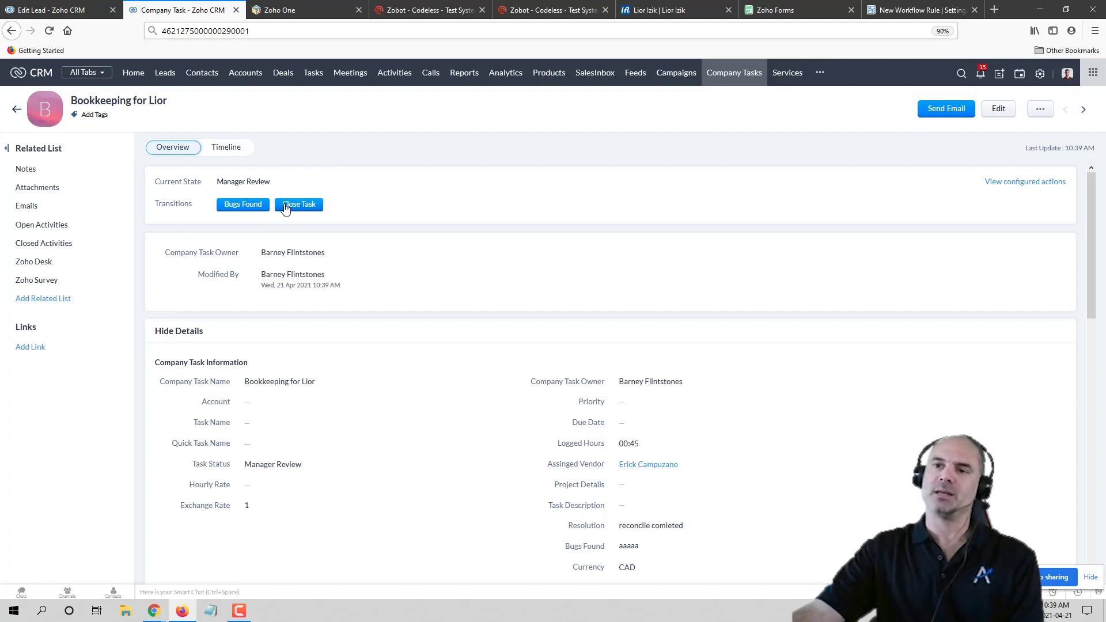
# Step: Examine the note in the task's Close Task transition and leave the transition without saving
pyautogui.click(295, 206)
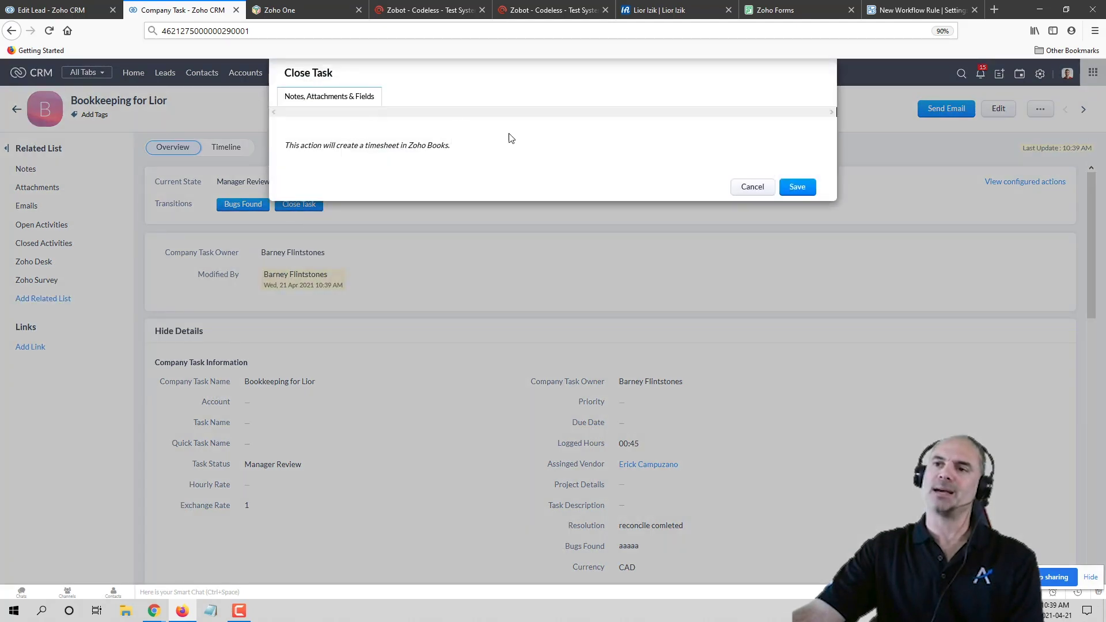
pyautogui.click(755, 188)
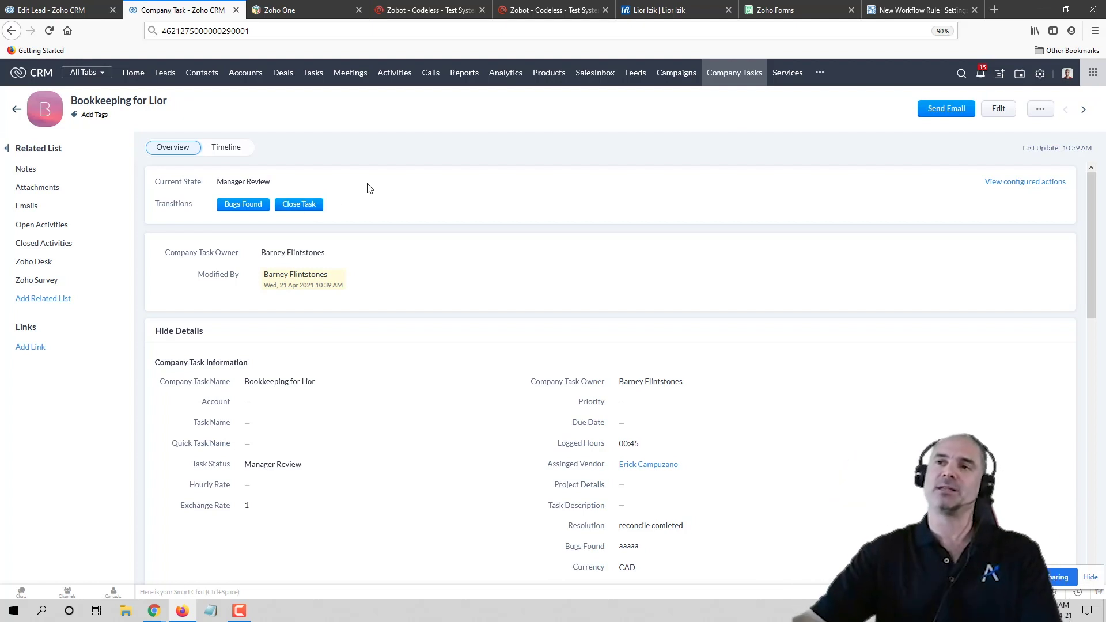
pyautogui.click(305, 206)
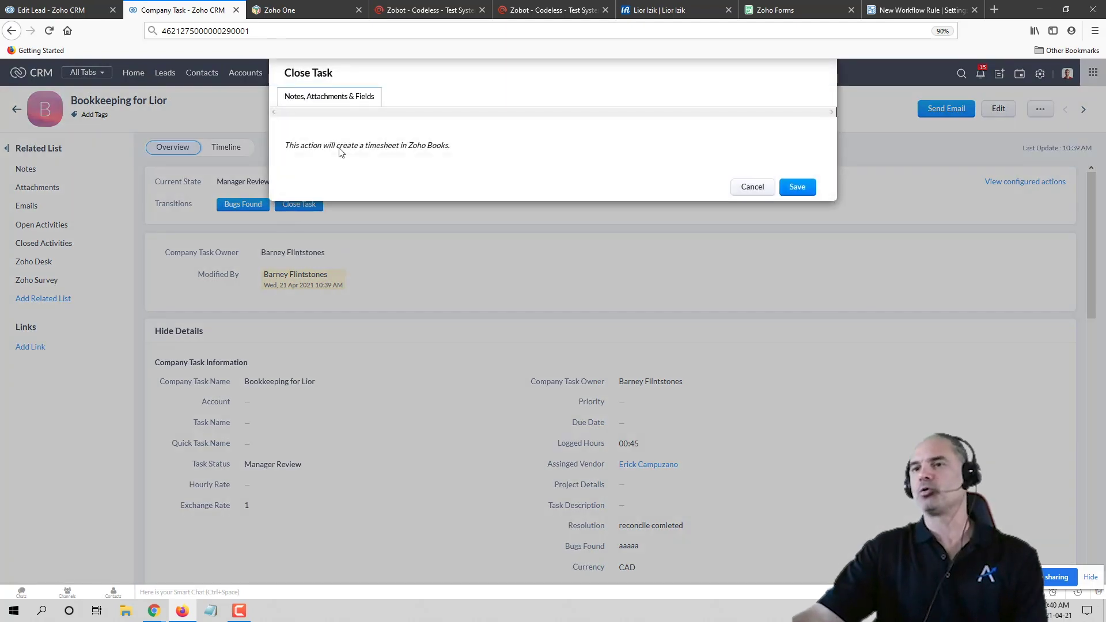
pyautogui.moveTo(288, 145); pyautogui.dragTo(505, 153)
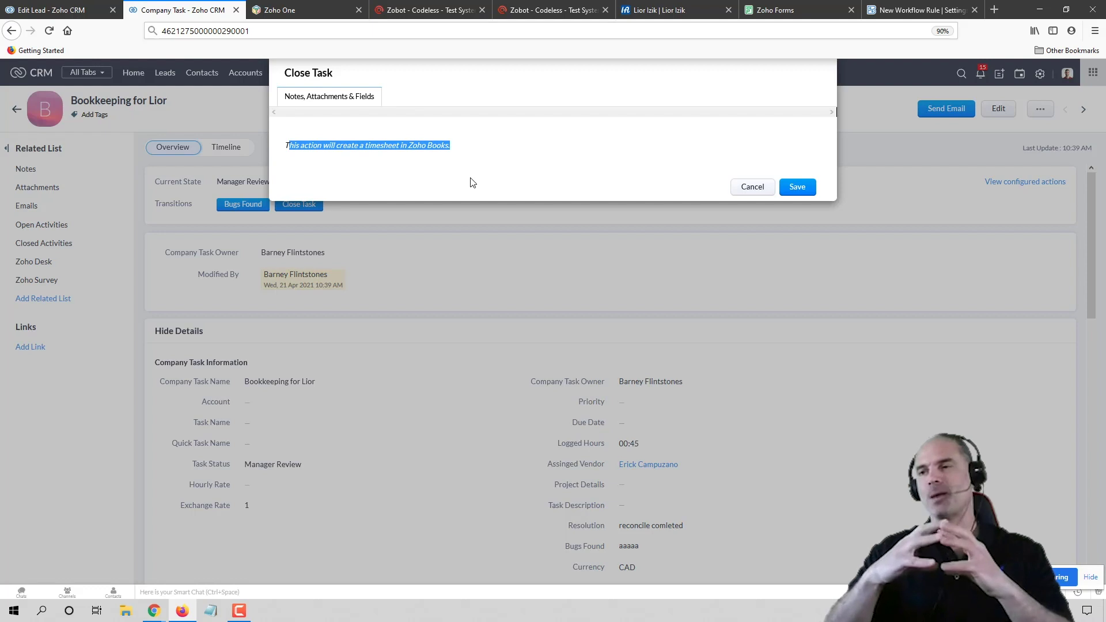
pyautogui.click(752, 187)
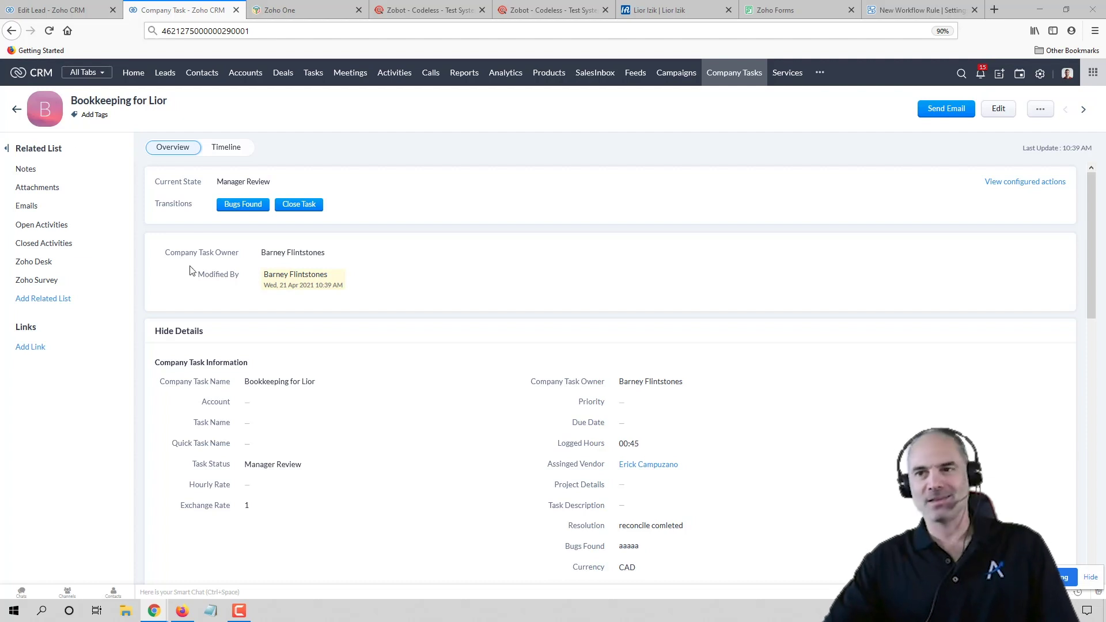
# Step: Switch to Zoho Flow and open the switched-off NDA Signed flow that starts from Zoho Sign, dismissing the getting-started guide
pyautogui.click(566, 151)
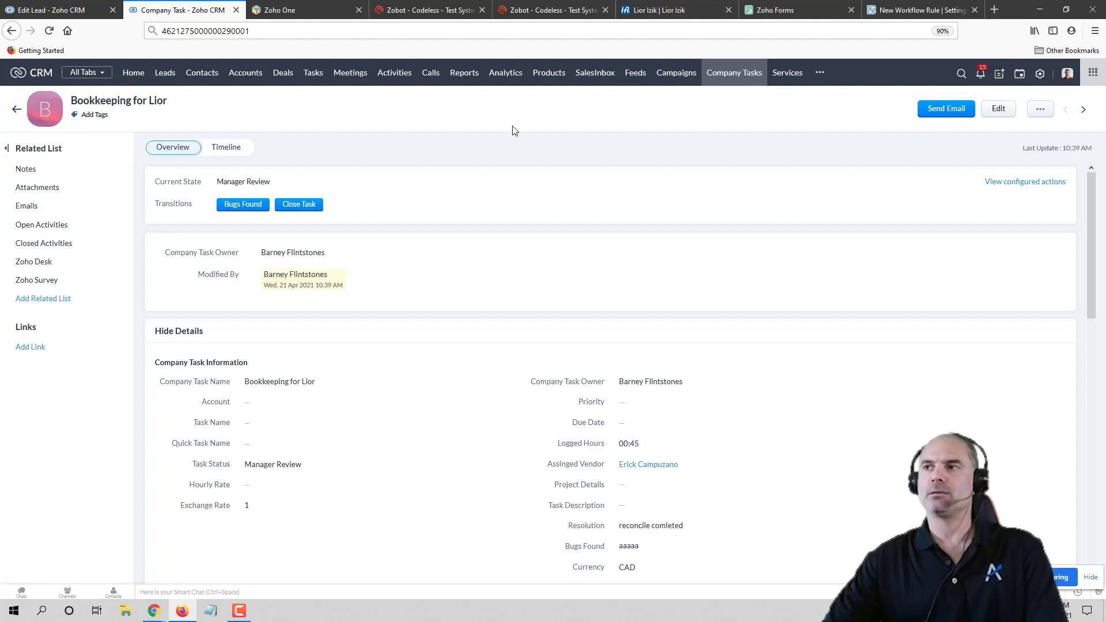
pyautogui.click(890, 11)
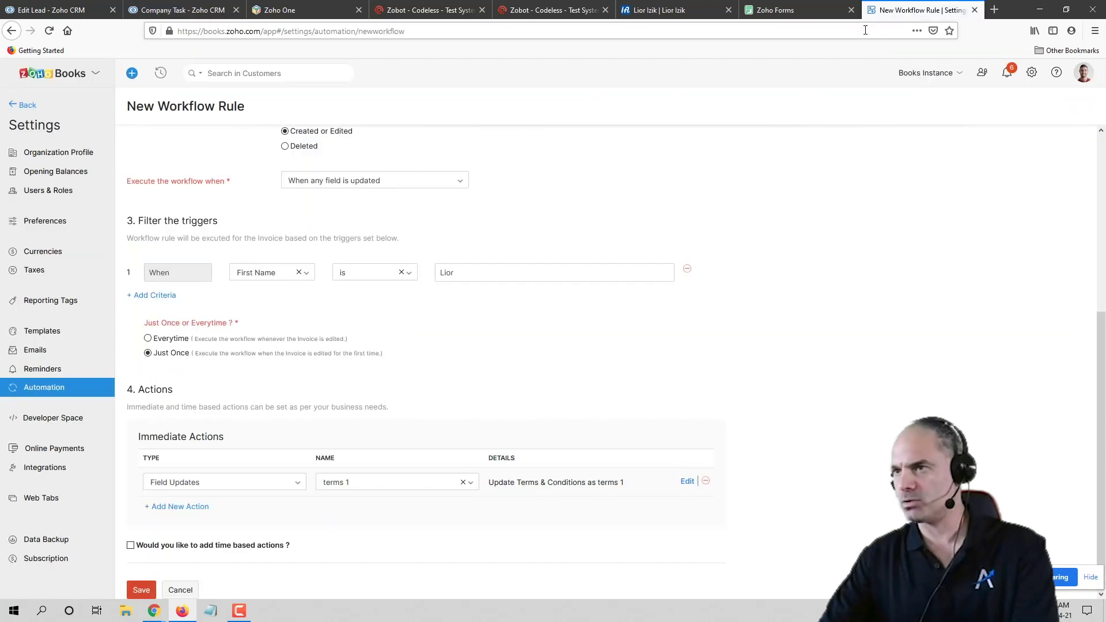
pyautogui.click(865, 30)
pyautogui.write('flow')
pyautogui.press('Return')
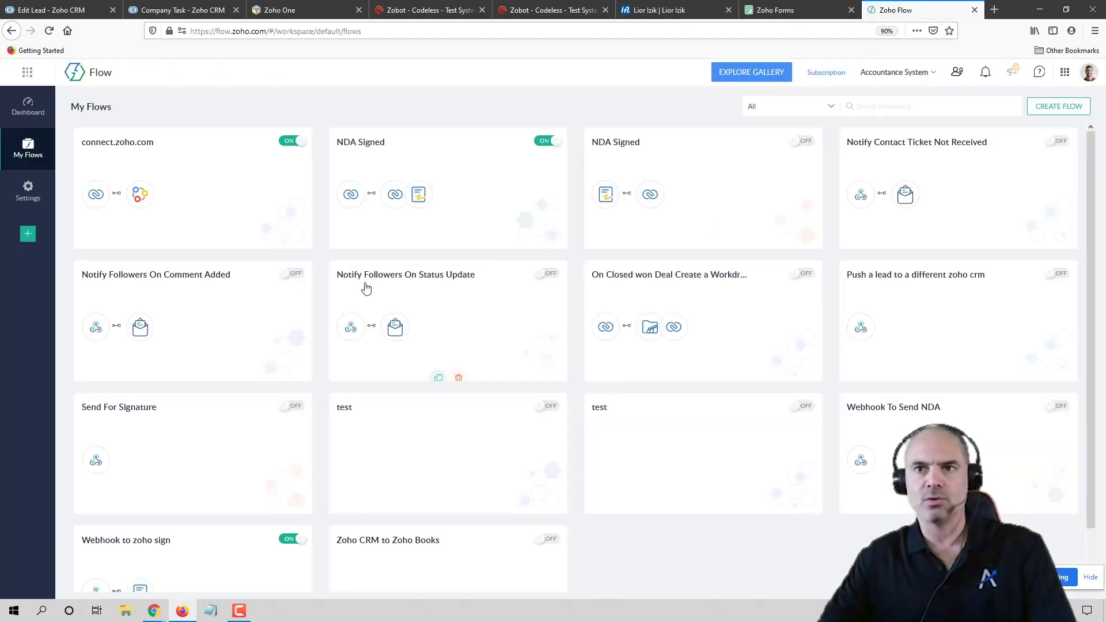
pyautogui.scroll(-1, 314, 382)
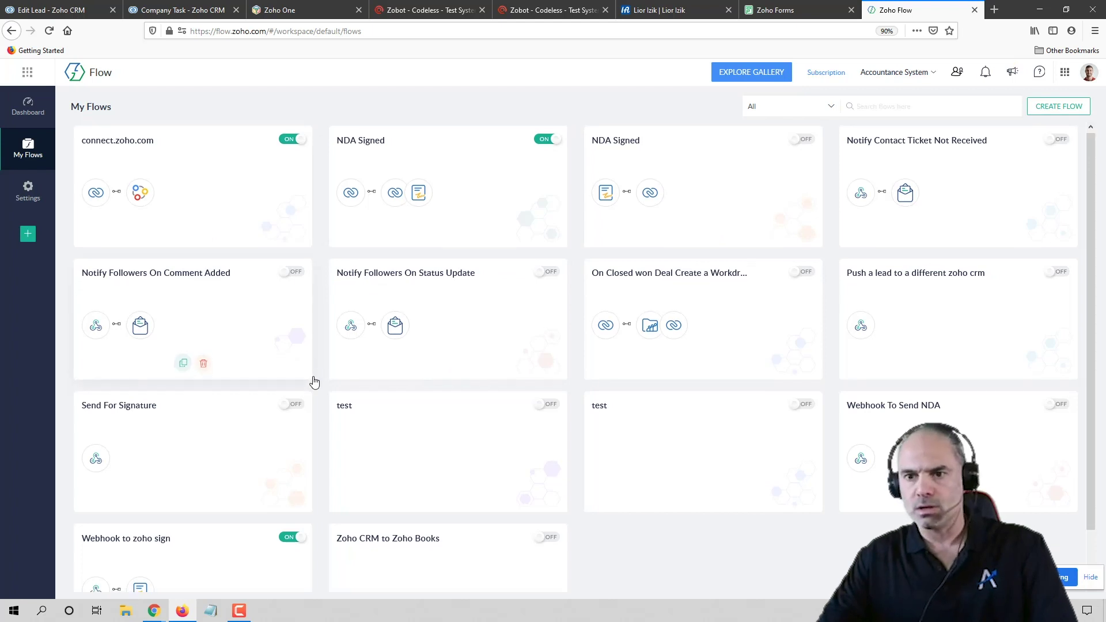
pyautogui.click(695, 181)
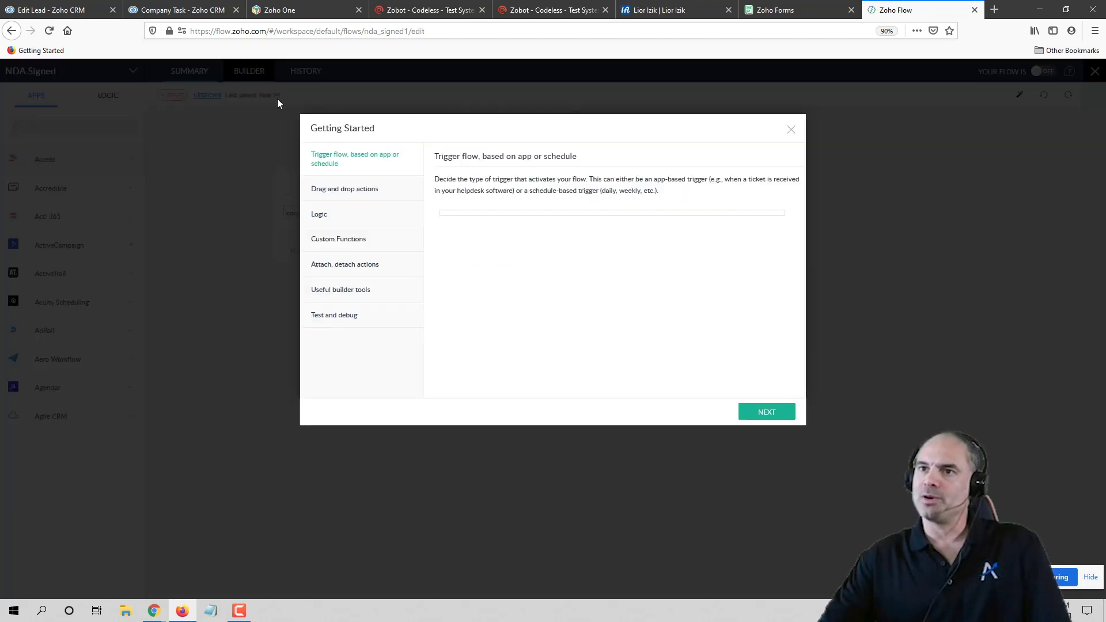
pyautogui.click(788, 131)
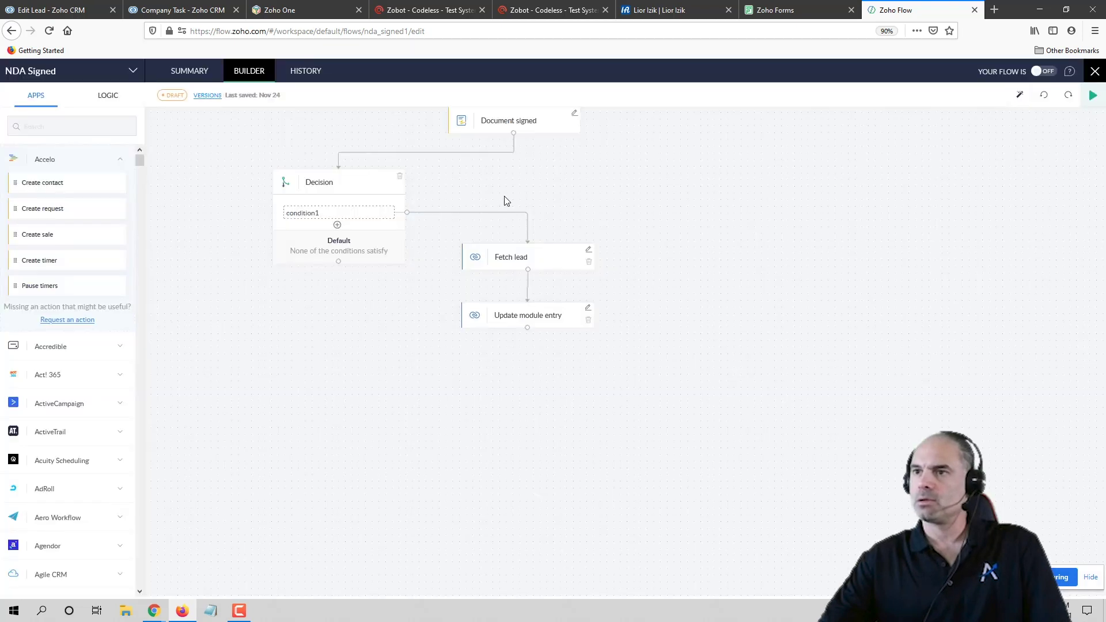
# Step: Examine the configuration of the Document signed trigger and the Decision's condition1 in the NDA Signed flow, closing each
pyautogui.click(576, 114)
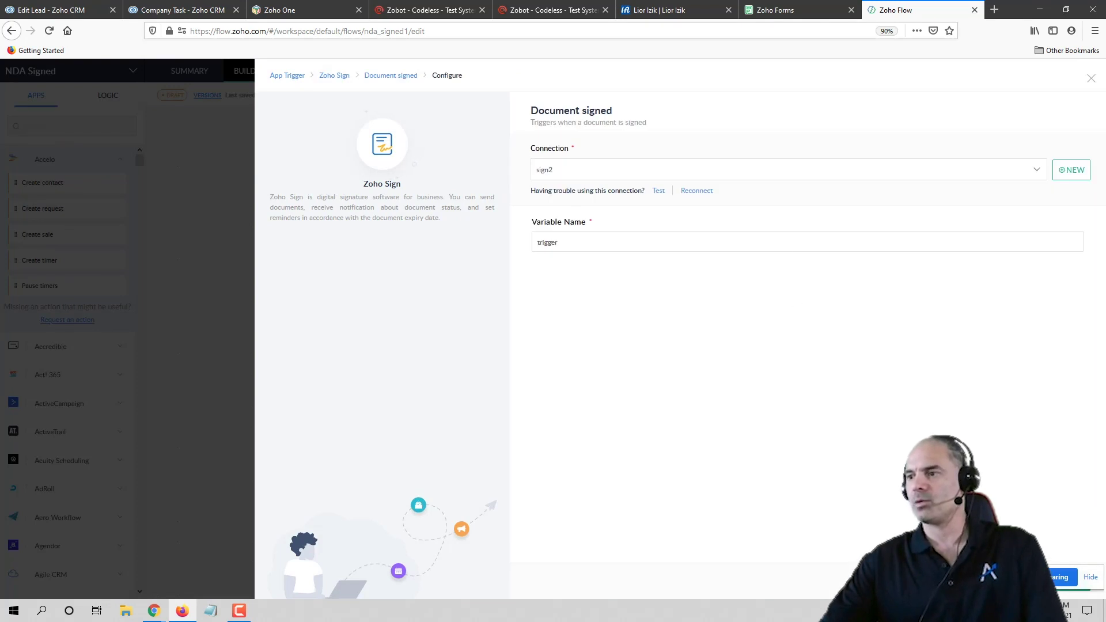
pyautogui.click(1091, 79)
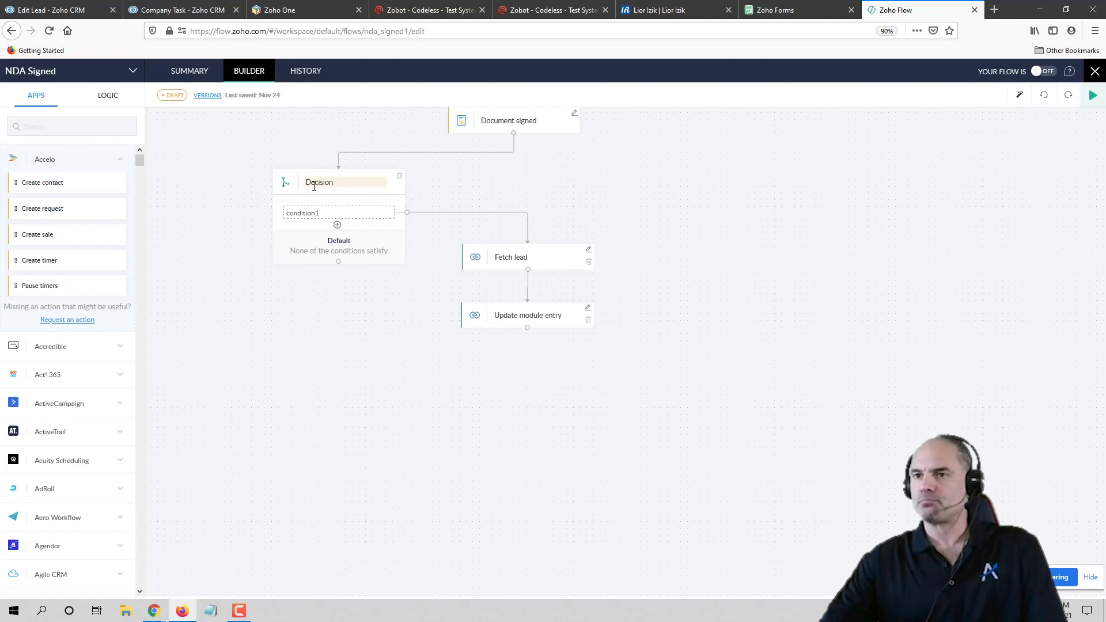
pyautogui.click(377, 214)
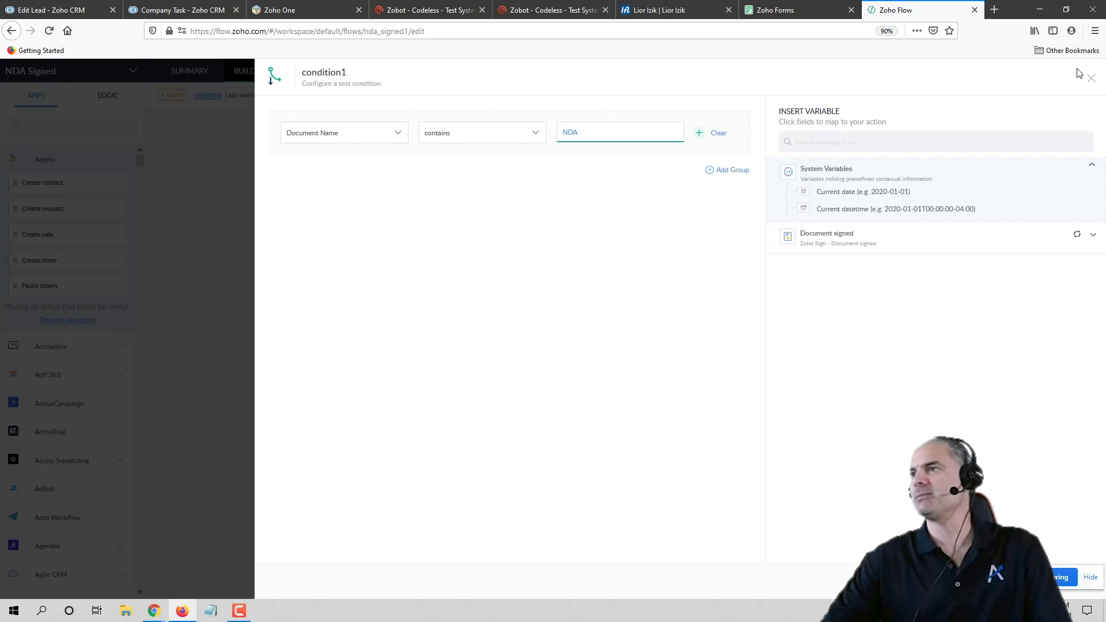
pyautogui.click(1091, 78)
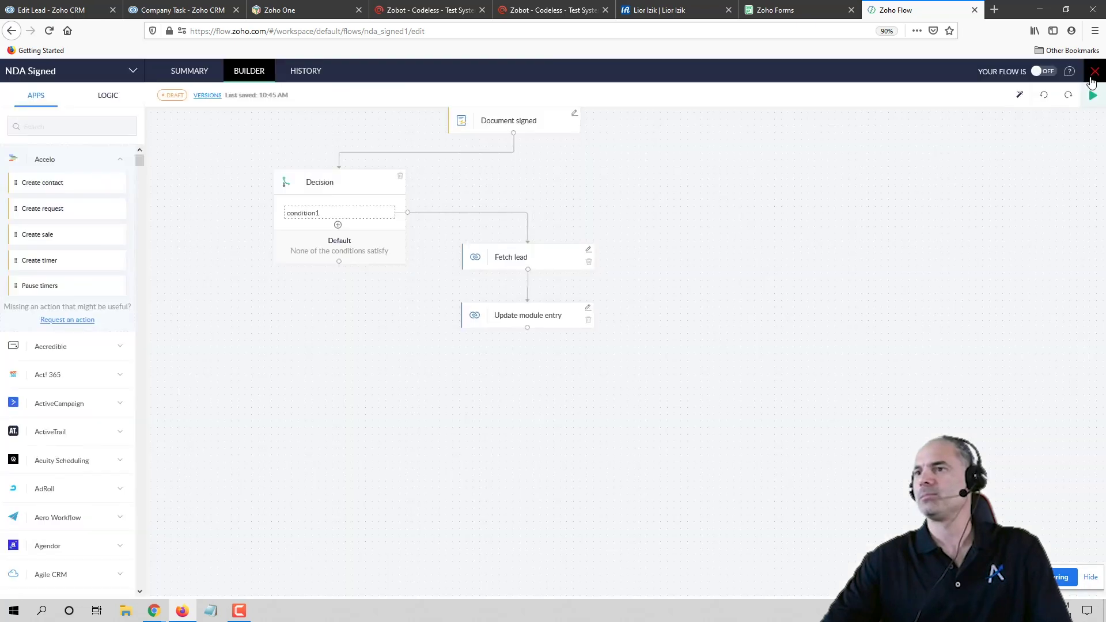
# Step: Examine the Fetch lead action's email mapping and close its settings
pyautogui.click(589, 252)
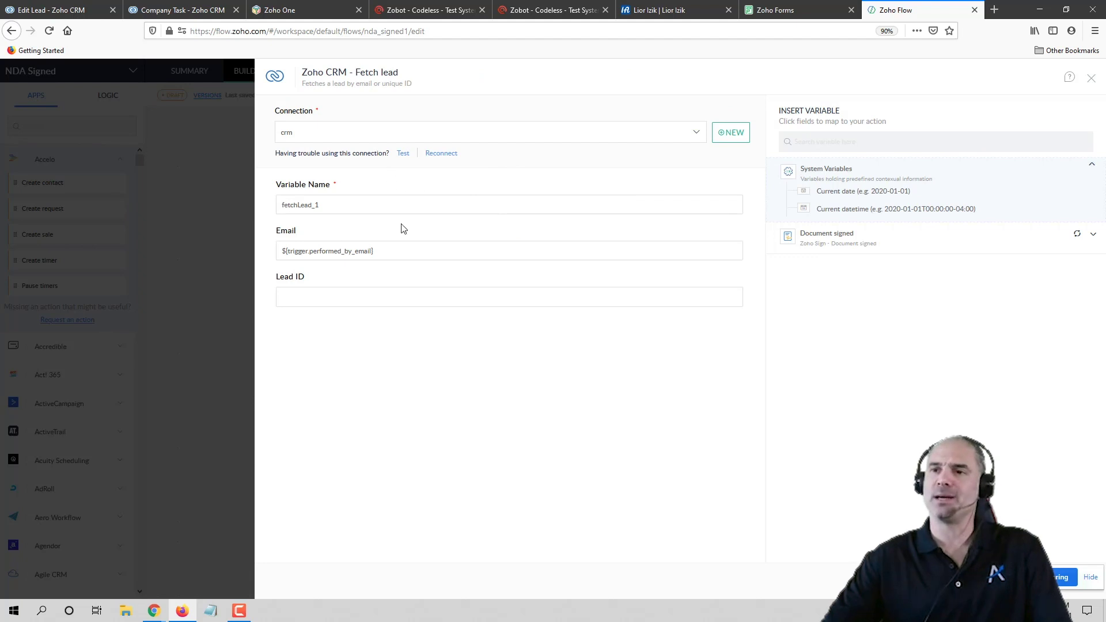
pyautogui.click(338, 251)
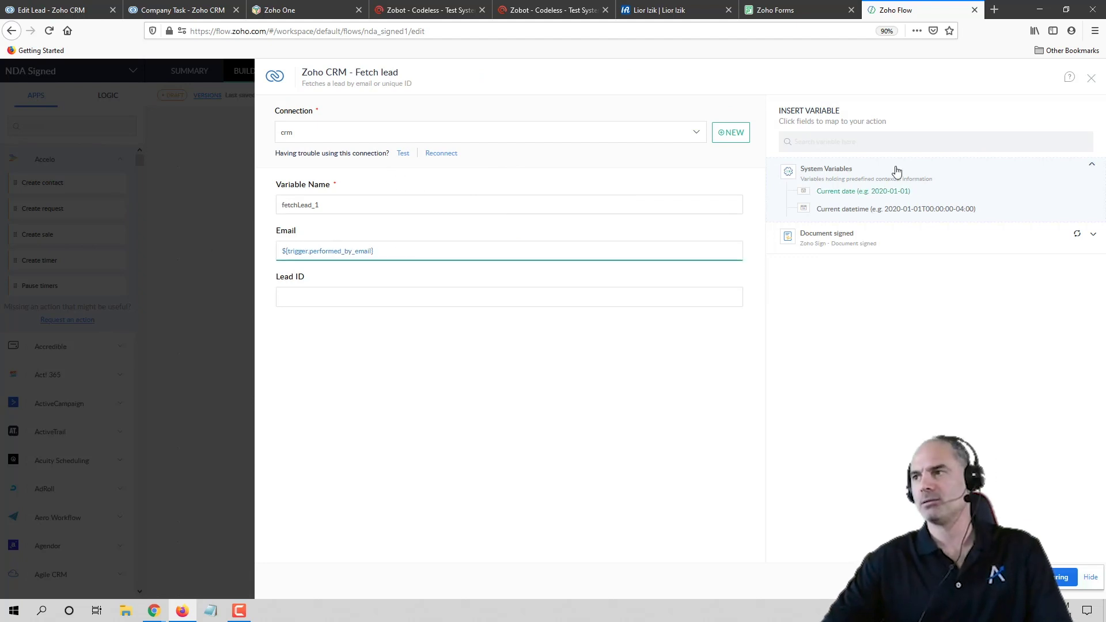
pyautogui.click(1092, 78)
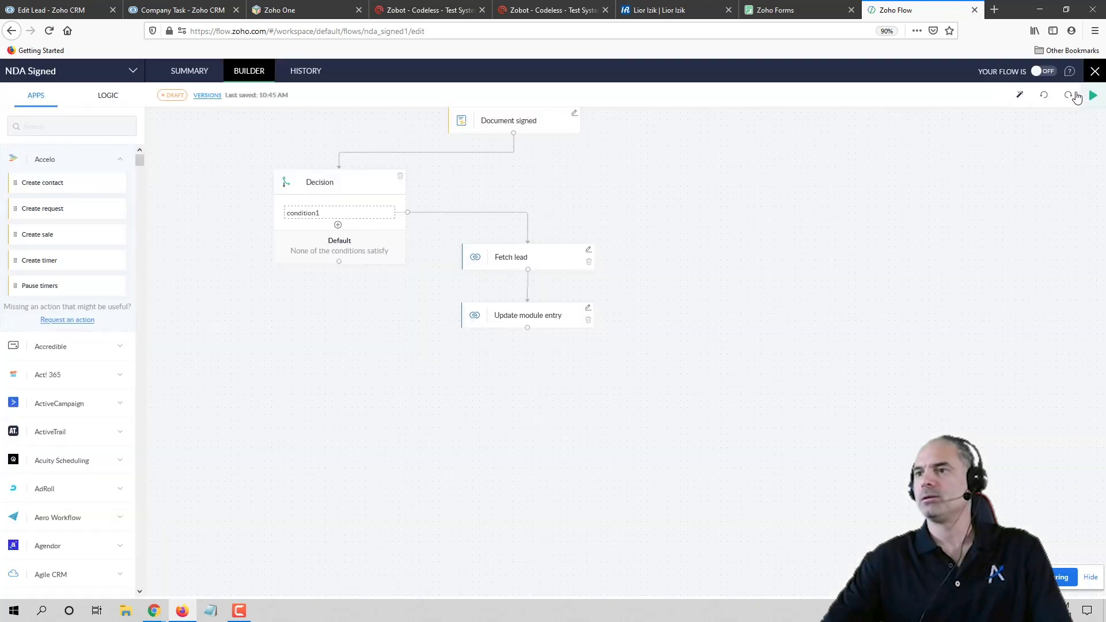
# Step: Look through all the lead fields available in the Update module entry action and close its settings
pyautogui.click(588, 309)
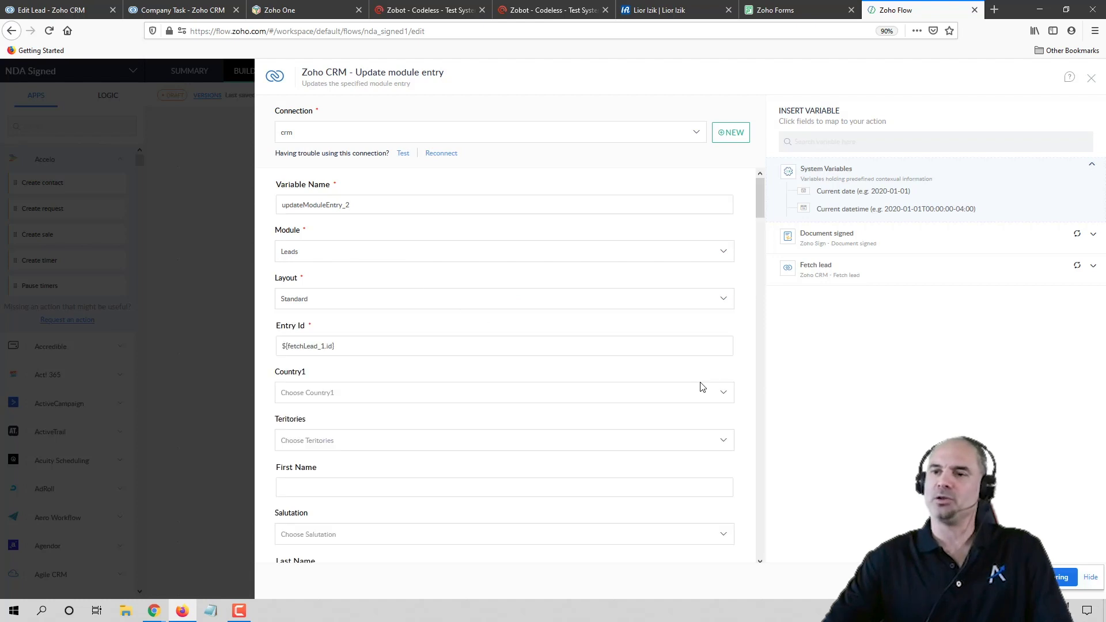
pyautogui.scroll(-15, 709, 403)
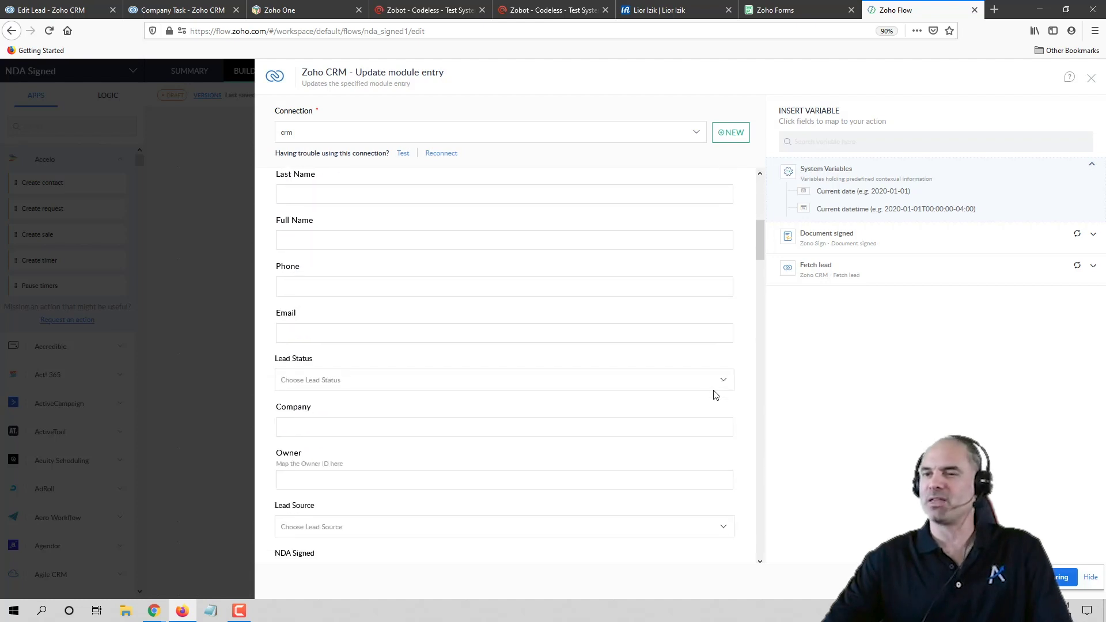
pyautogui.scroll(-15, 720, 390)
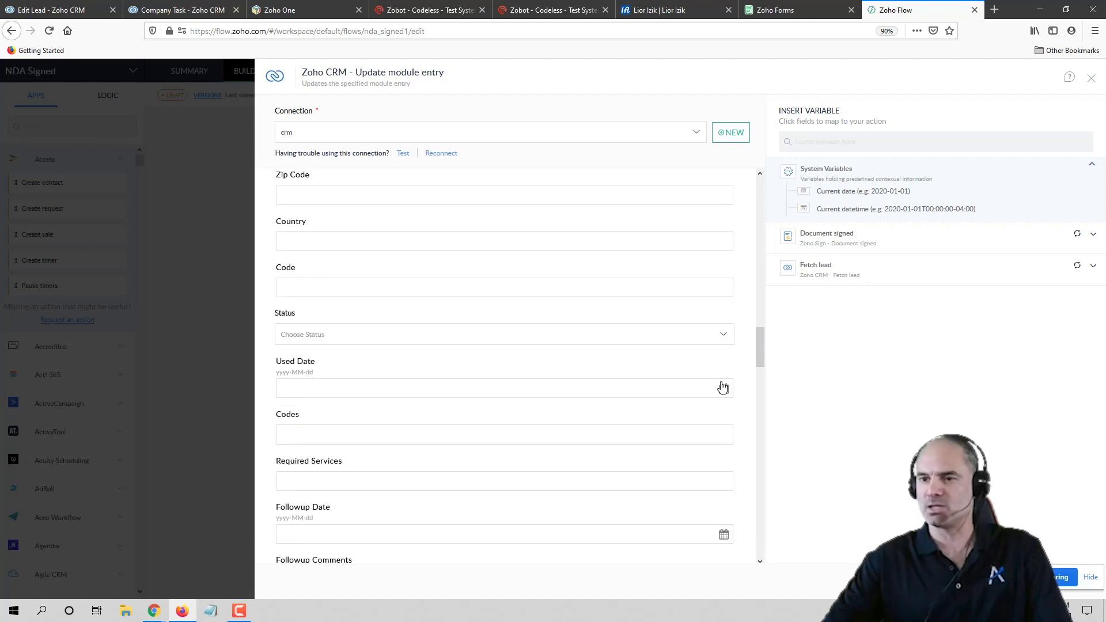
pyautogui.scroll(-15, 691, 392)
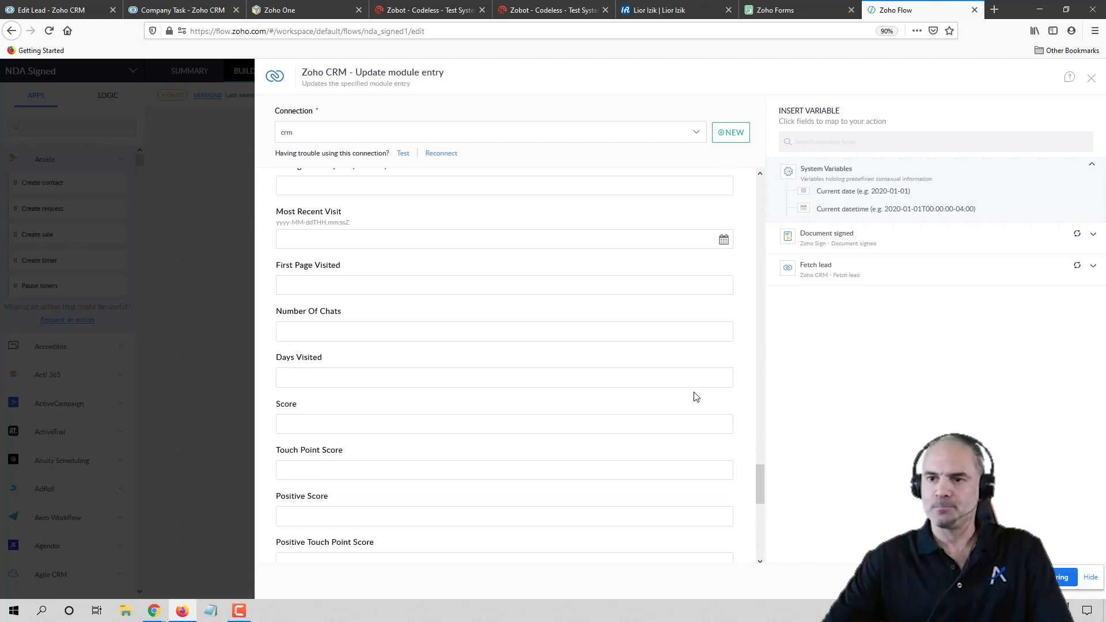
pyautogui.scroll(6, 695, 384)
pyautogui.scroll(-6, 698, 385)
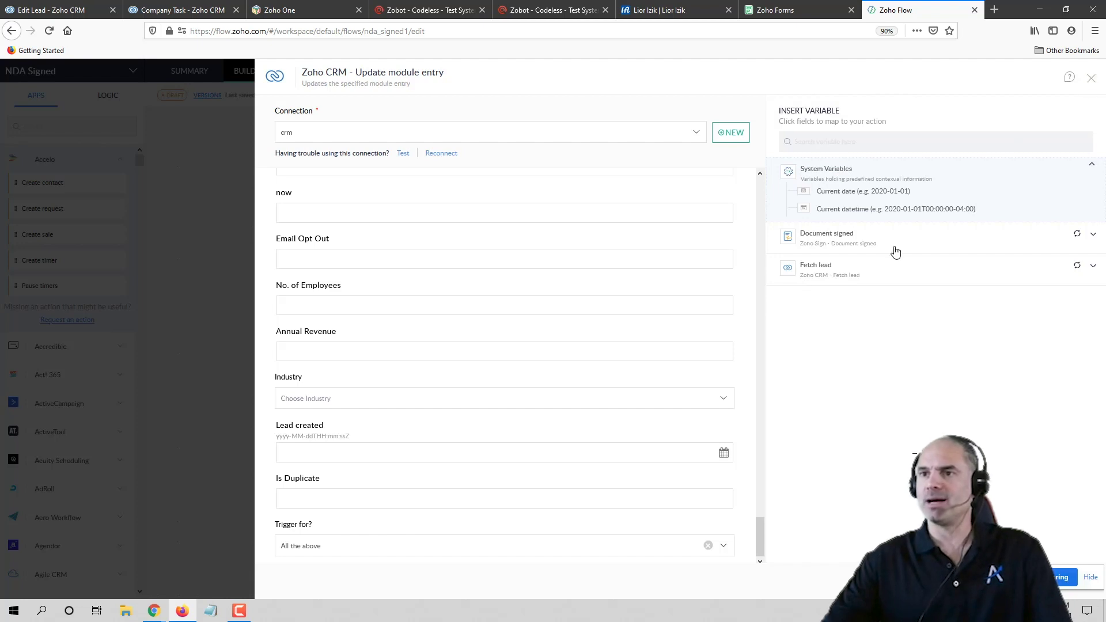
pyautogui.click(1094, 79)
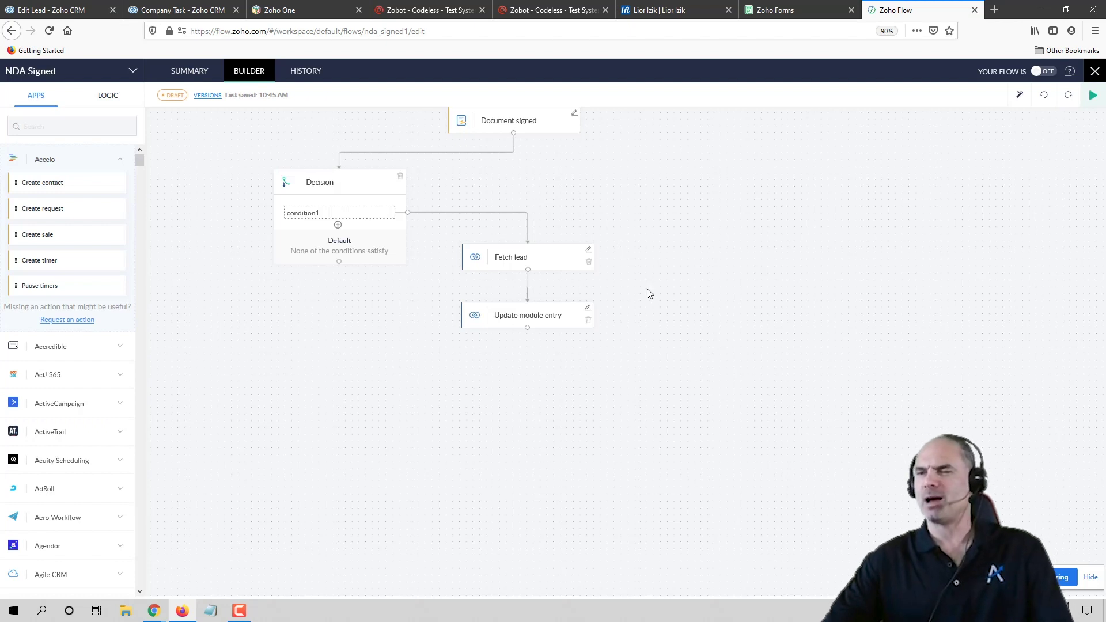
# Step: Recheck the Document signed trigger and browse its variables available to the Update module entry action
pyautogui.click(575, 115)
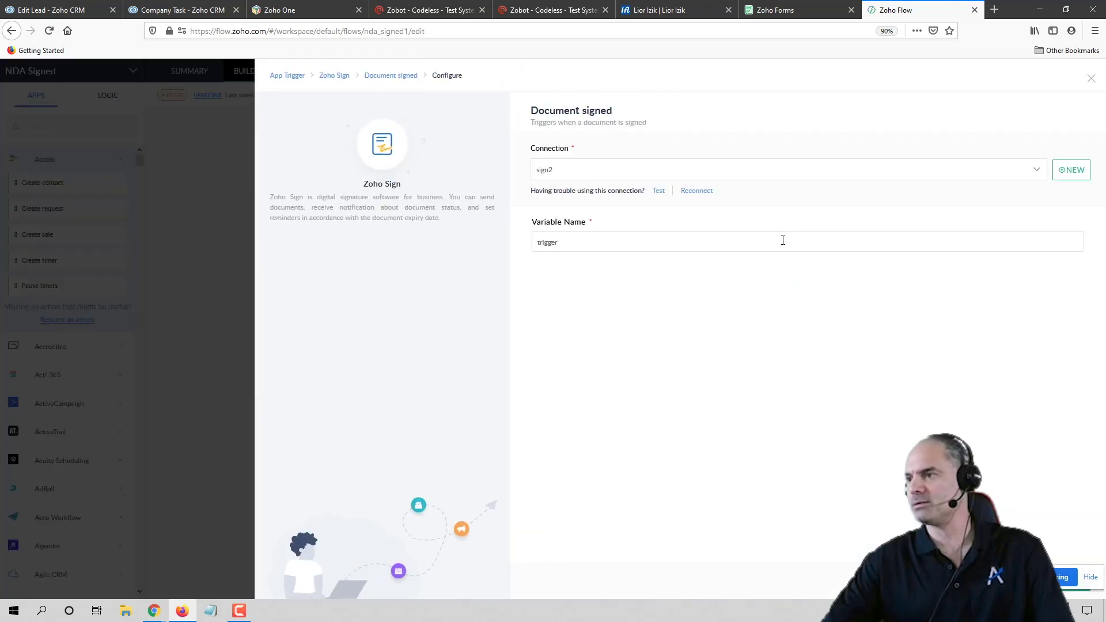
pyautogui.click(1089, 80)
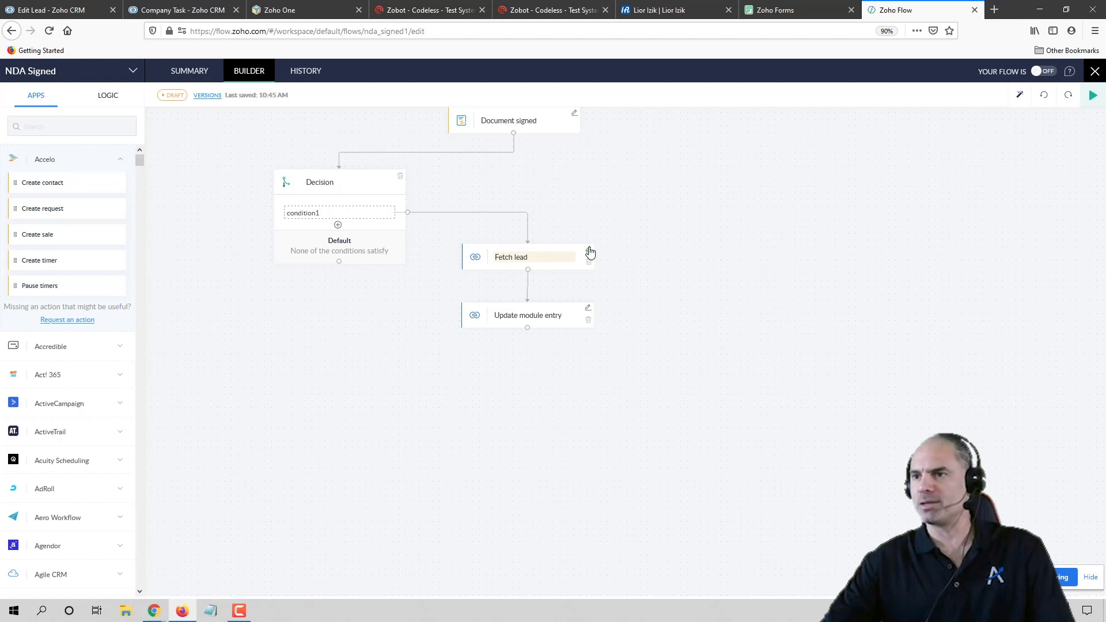
pyautogui.click(588, 307)
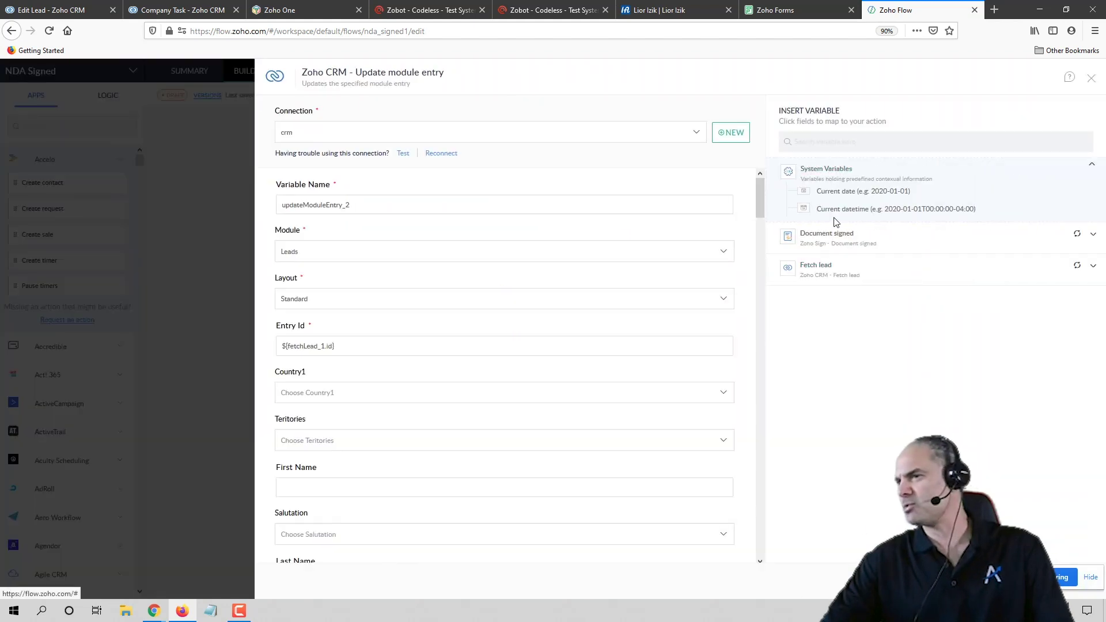
pyautogui.click(842, 239)
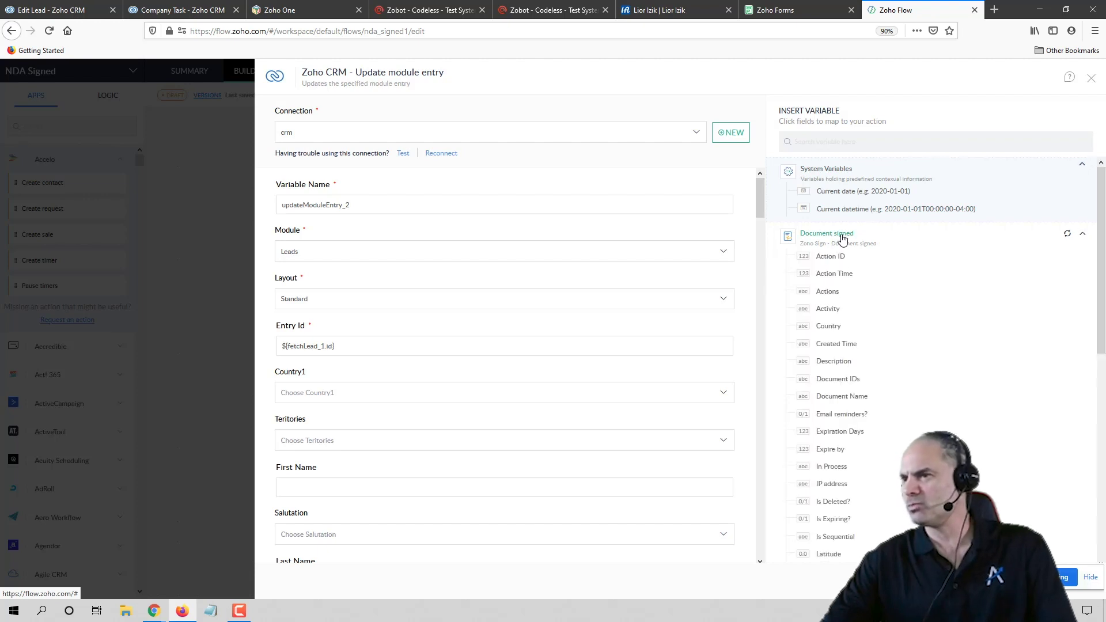
pyautogui.scroll(-10, 922, 339)
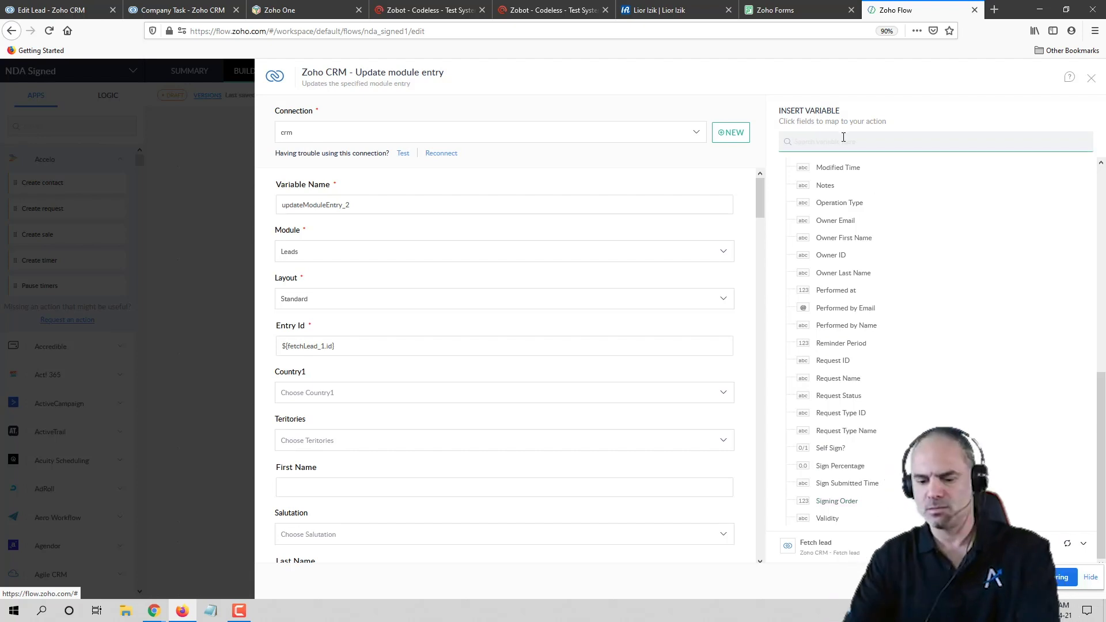
# Step: Search the insertable variables for "doc" and "sign", clear the search and look through the Document signed variables
pyautogui.write('doc')
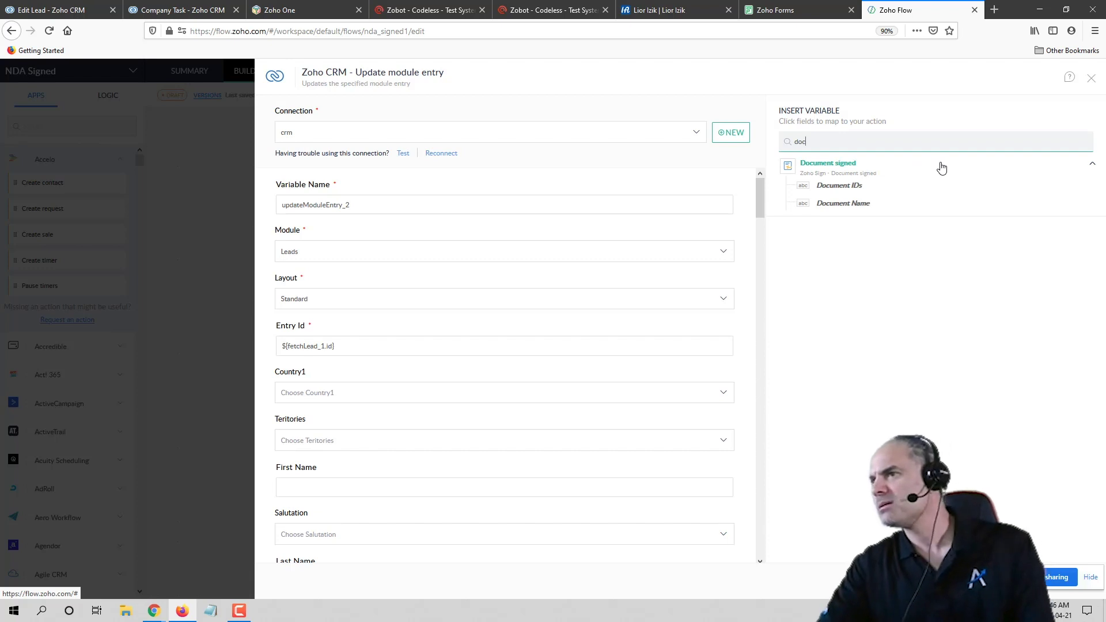
pyautogui.press('BackSpace')
pyautogui.press('BackSpace')
pyautogui.write('sign')
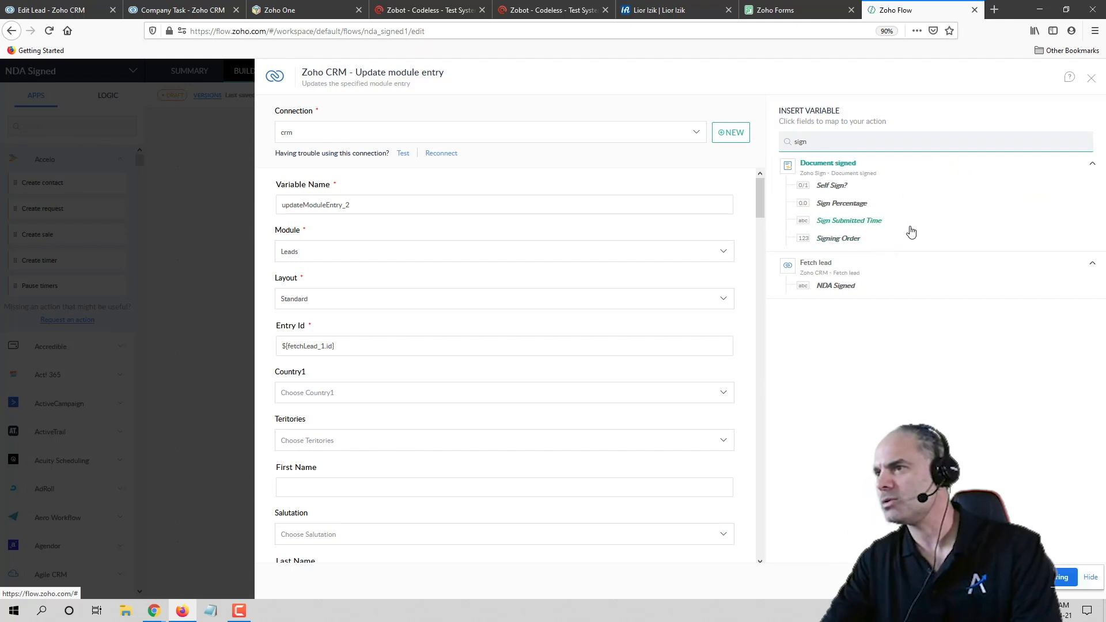
pyautogui.press('BackSpace')
pyautogui.press('BackSpace')
pyautogui.press('BackSpace')
pyautogui.press('BackSpace')
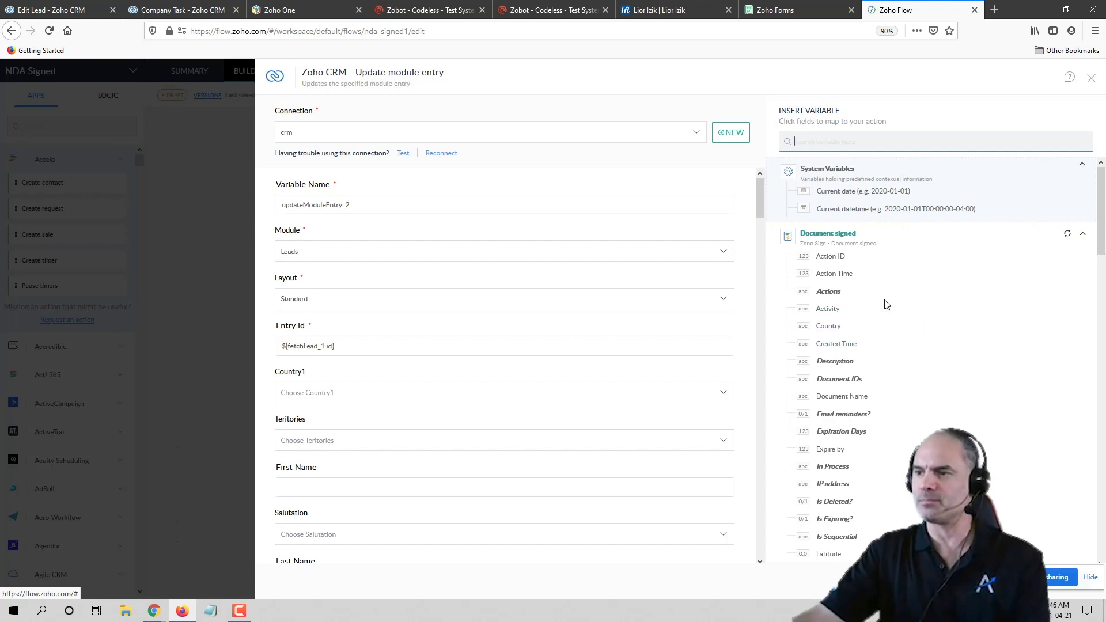
pyautogui.scroll(-4, 886, 305)
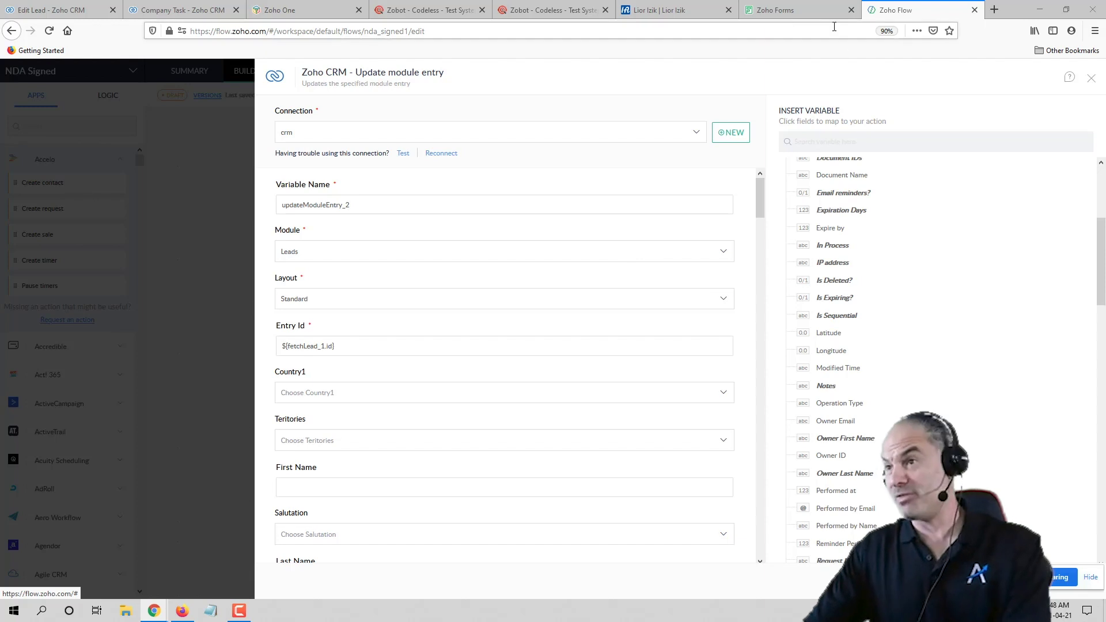
# Step: Return to the Zoho CRM company task, load one.zoho.com in its place and open the Zoho One Admin Panel, dismissing the meeting notification
pyautogui.click(173, 11)
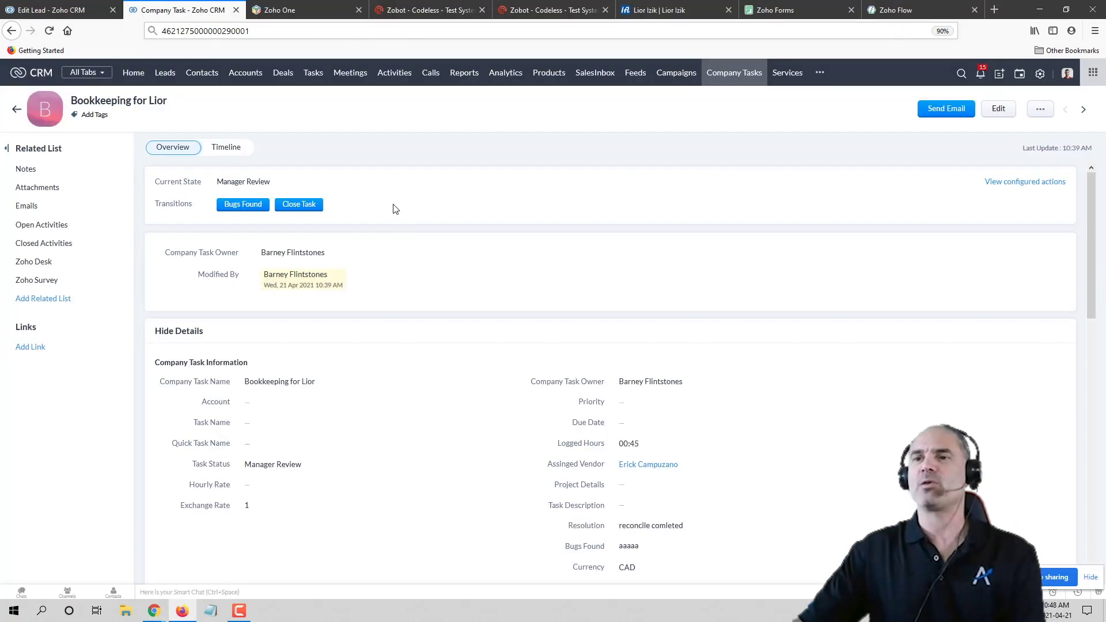
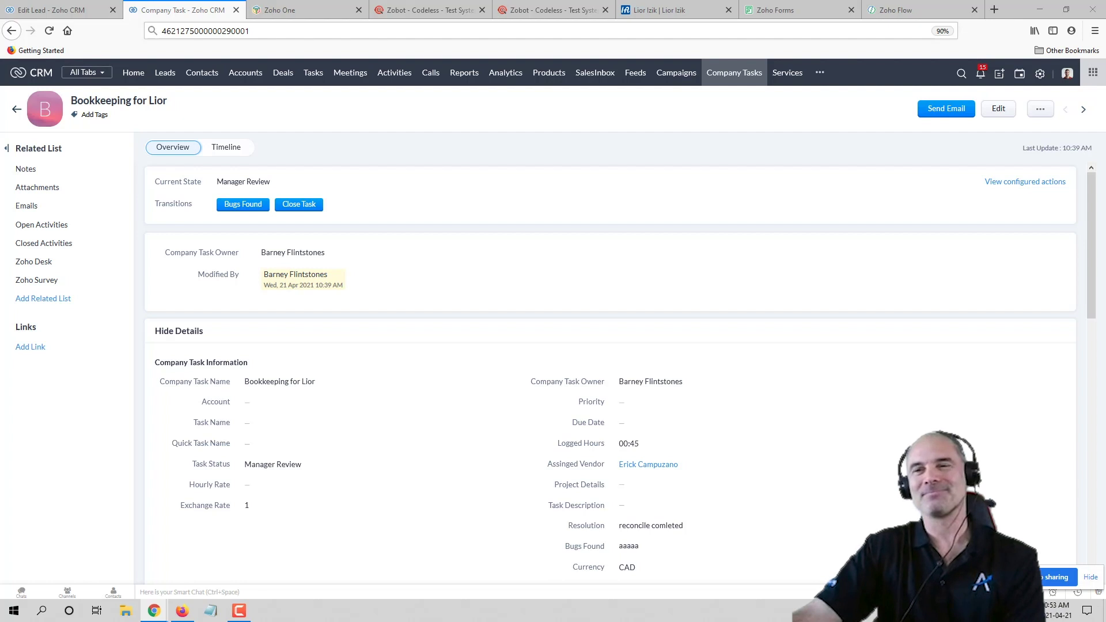
pyautogui.click(620, 124)
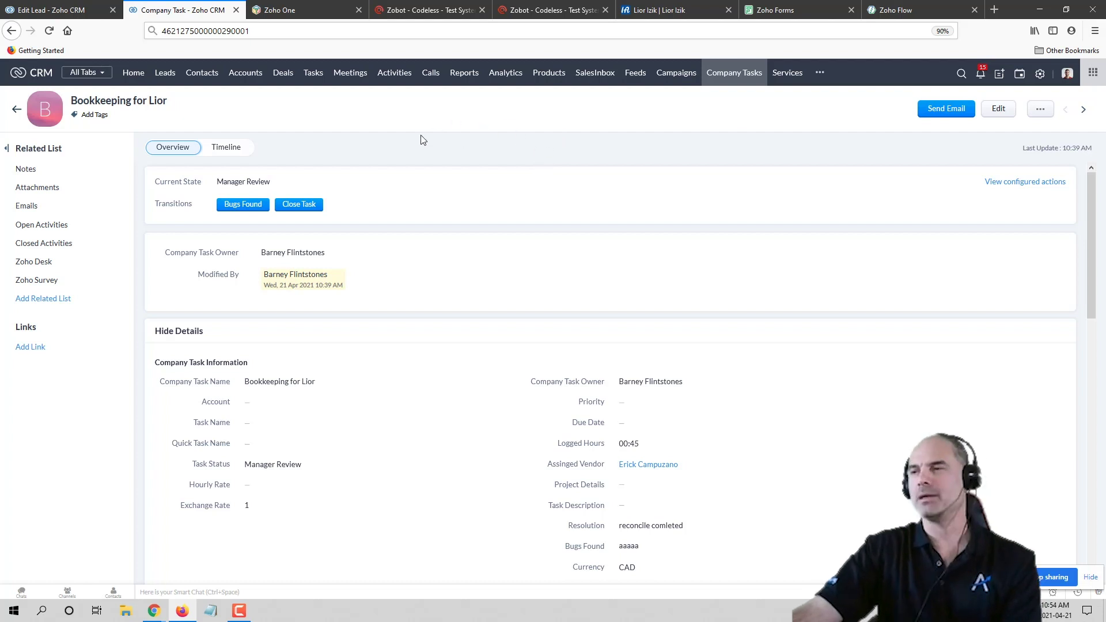
pyautogui.click(1039, 77)
pyautogui.click(656, 30)
pyautogui.write('one.zoho.com/')
pyautogui.press('Return')
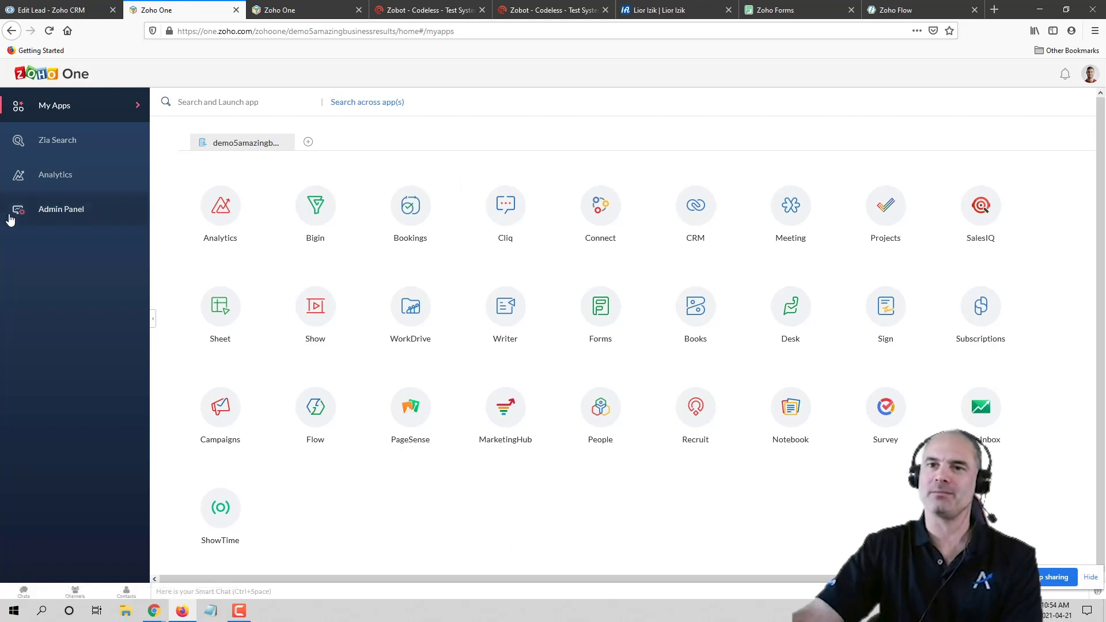
pyautogui.click(52, 209)
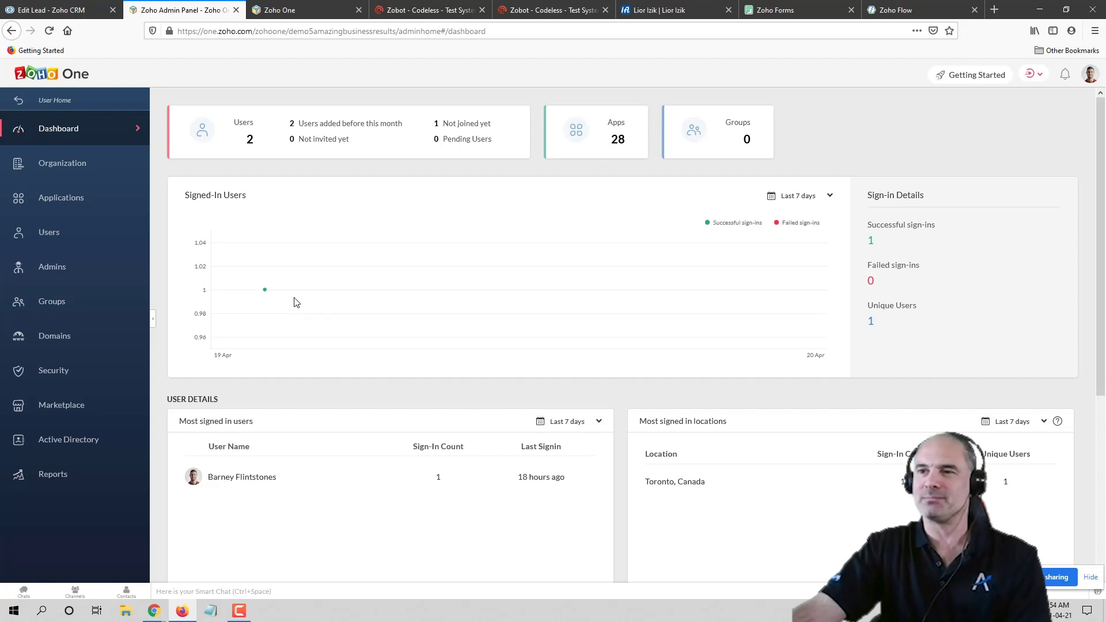
pyautogui.moveTo(290, 302)
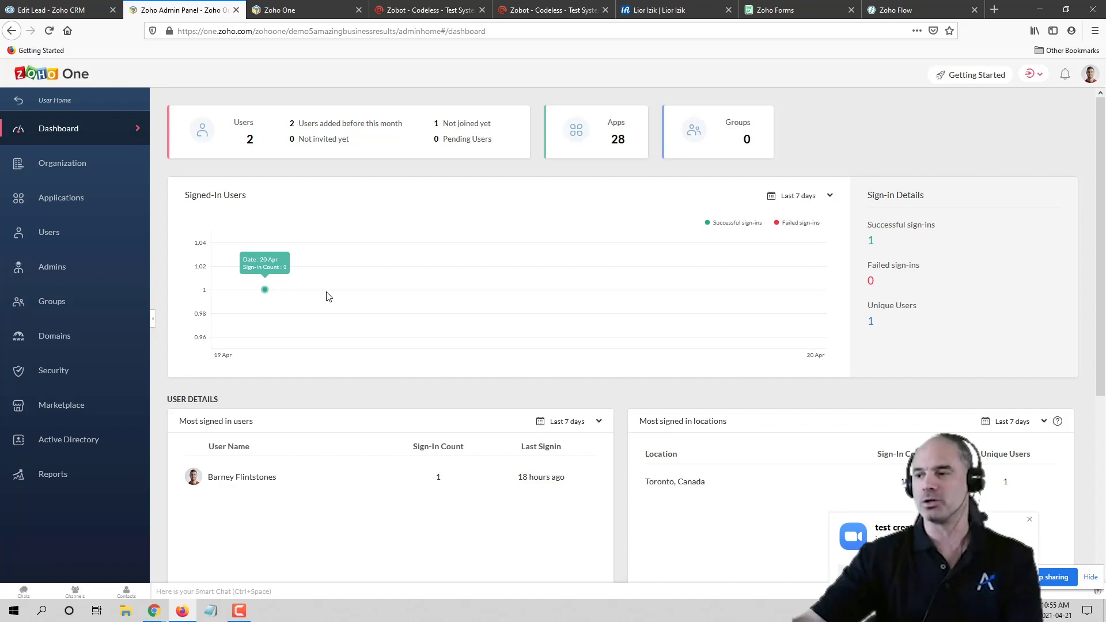
pyautogui.click(1031, 520)
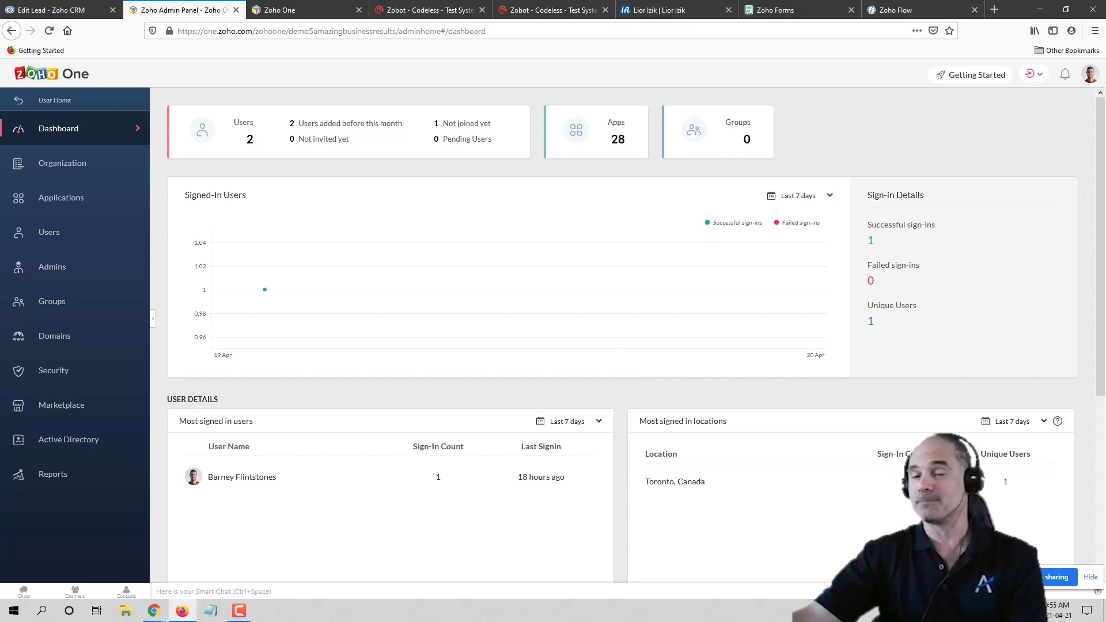
# Step: Open the Telephony integration details in the Marketplace and look through its calling and call logging features
pyautogui.moveTo(186, 299)
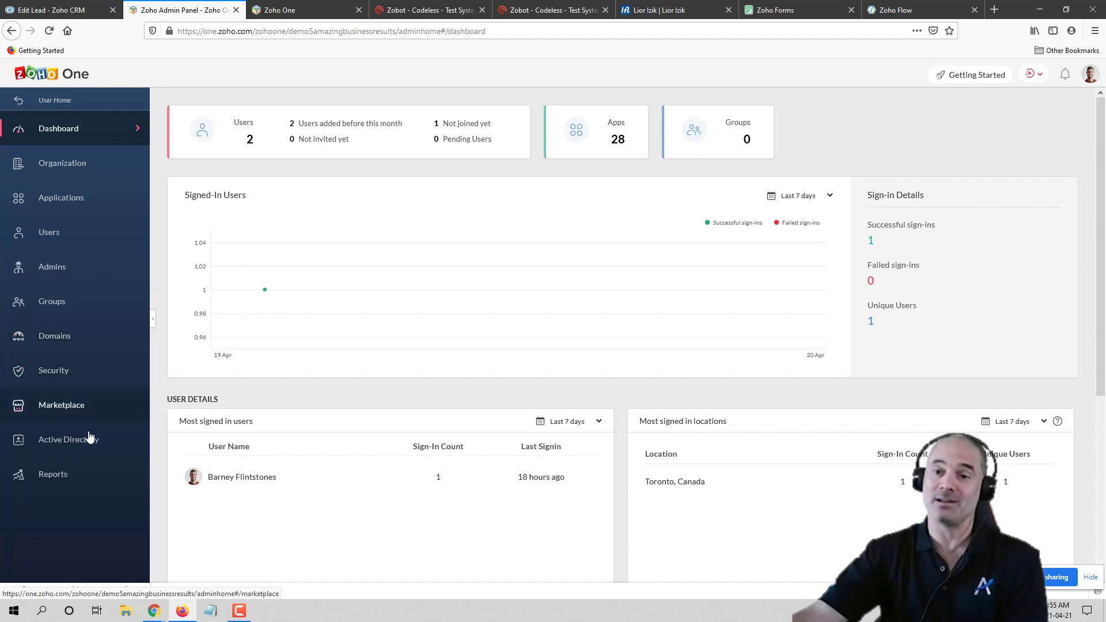
pyautogui.click(73, 409)
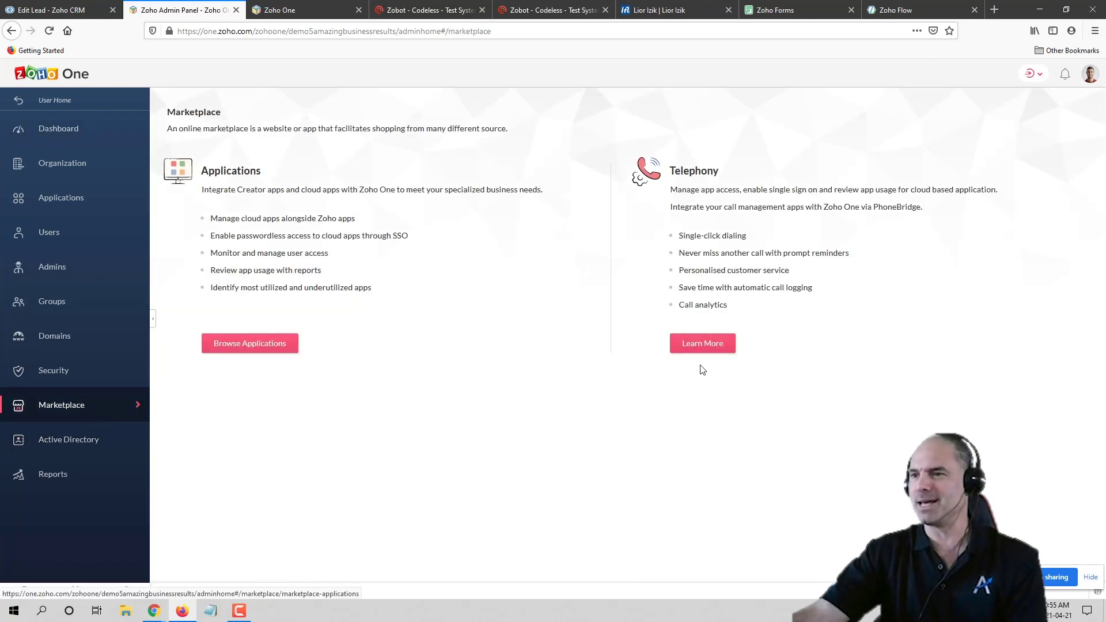
pyautogui.click(704, 345)
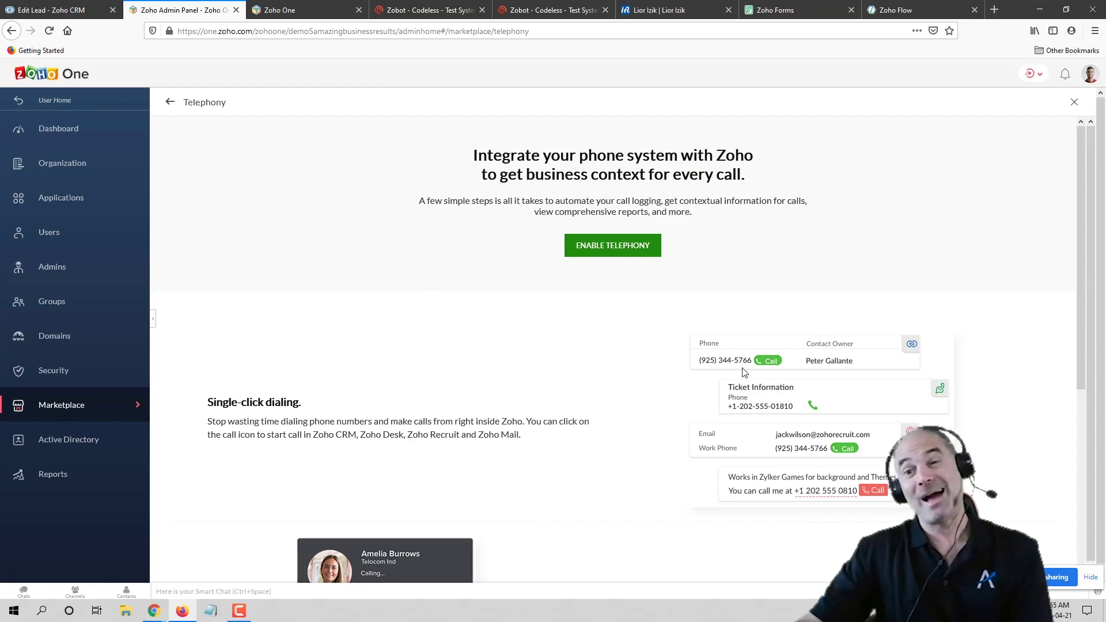
pyautogui.scroll(-5, 729, 415)
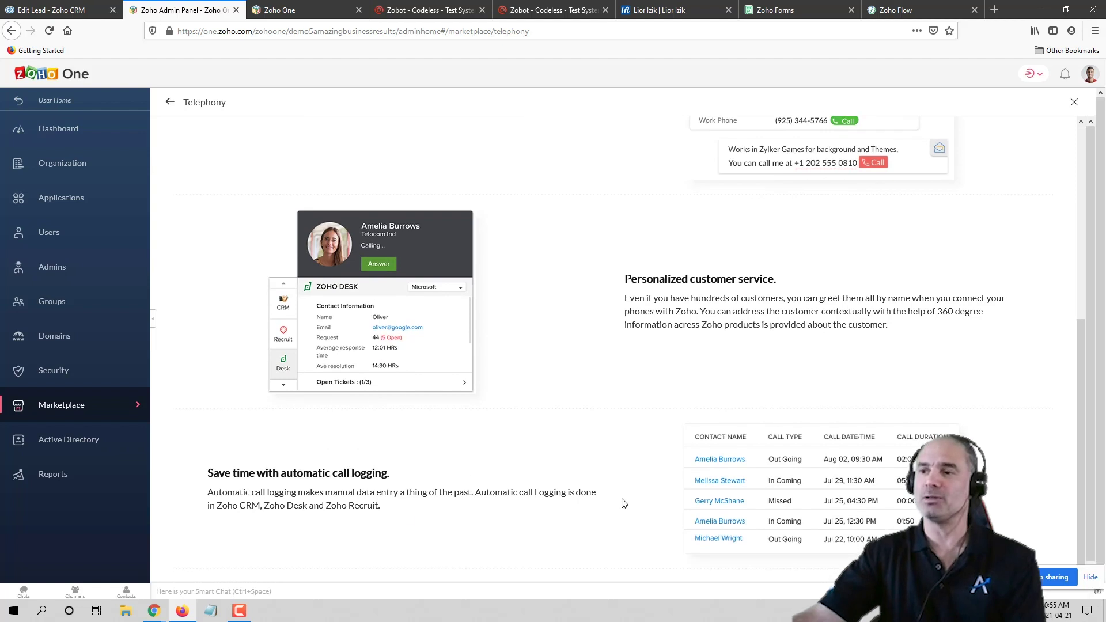
pyautogui.scroll(1, 647, 420)
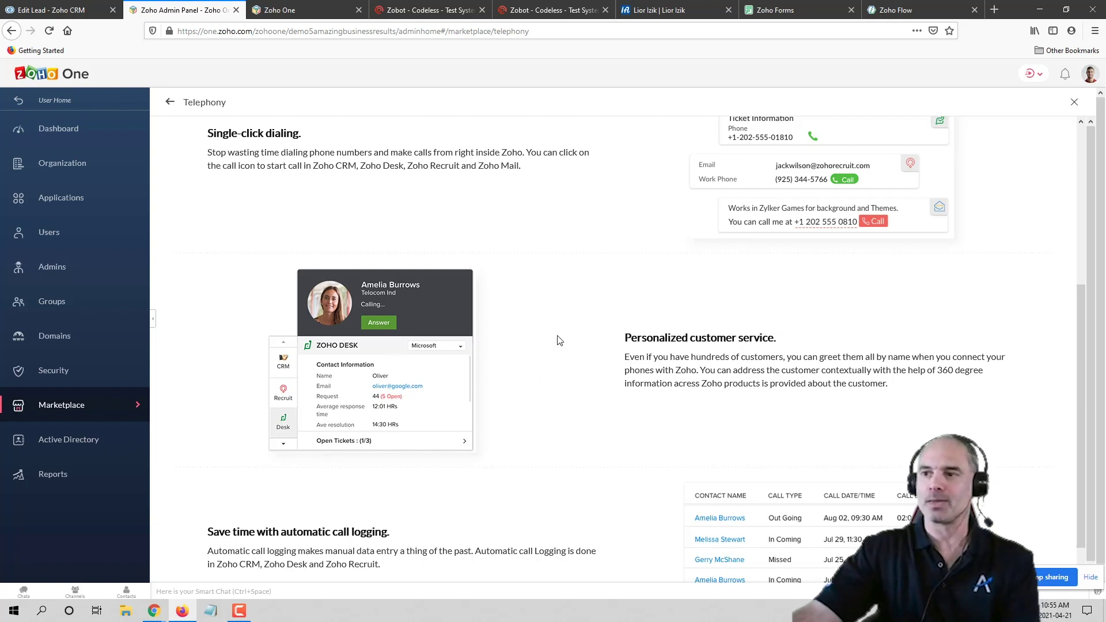
pyautogui.scroll(3, 593, 363)
pyautogui.scroll(2, 602, 375)
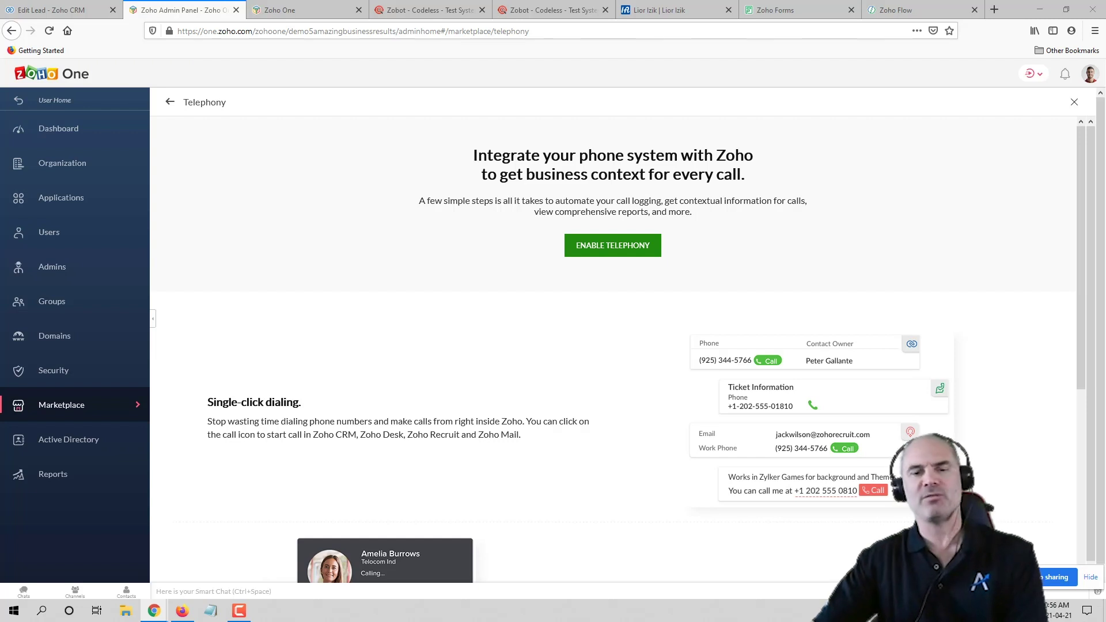
# Step: In Zoho CRM, move the "Transition - Full Historical" deal to Closed Won with amount 1000 and closing date Apr 21, 2021
pyautogui.click(61, 11)
pyautogui.click(286, 73)
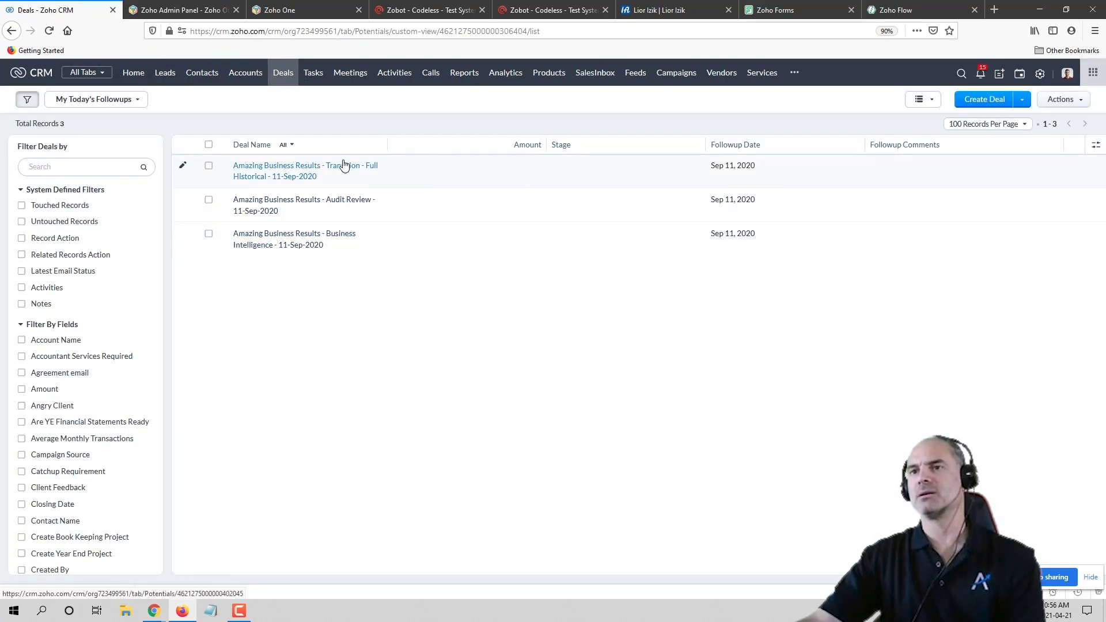
pyautogui.click(344, 166)
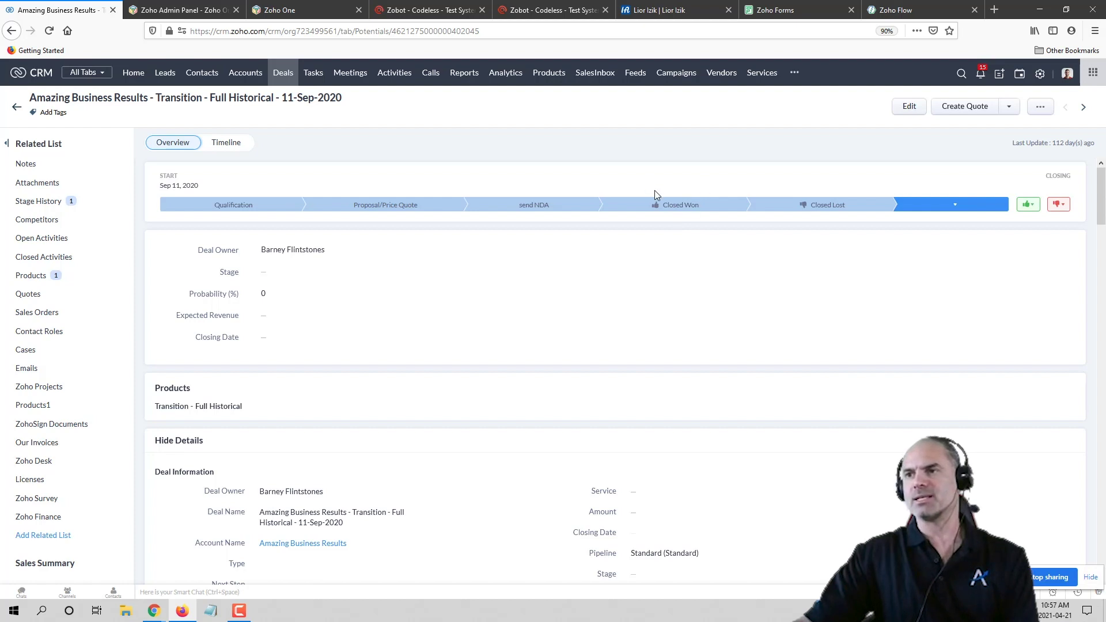
pyautogui.click(687, 208)
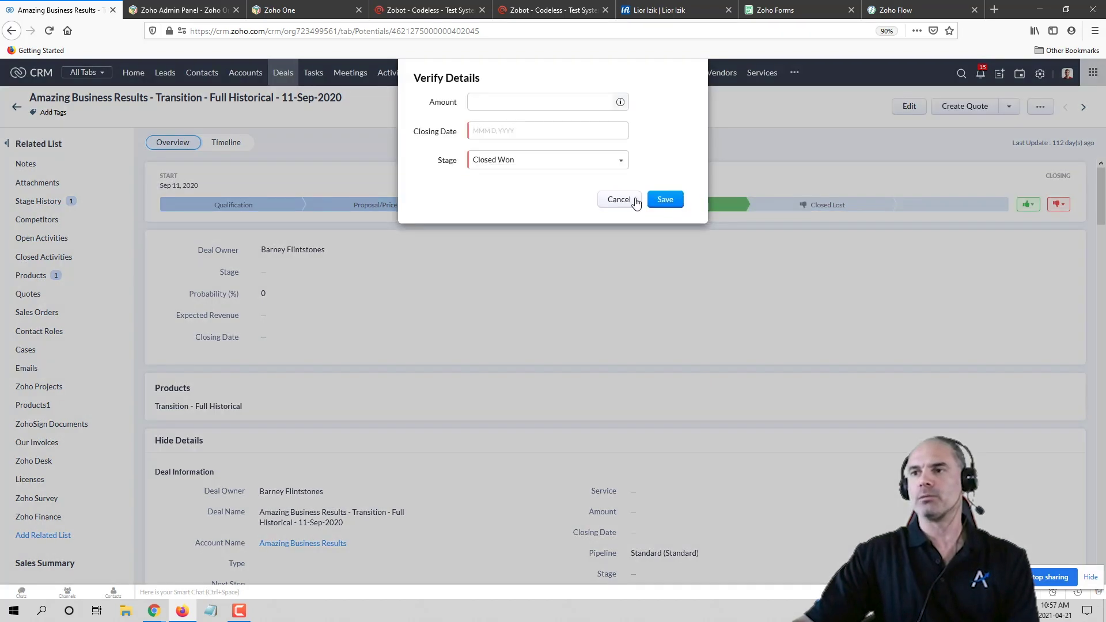
pyautogui.click(529, 108)
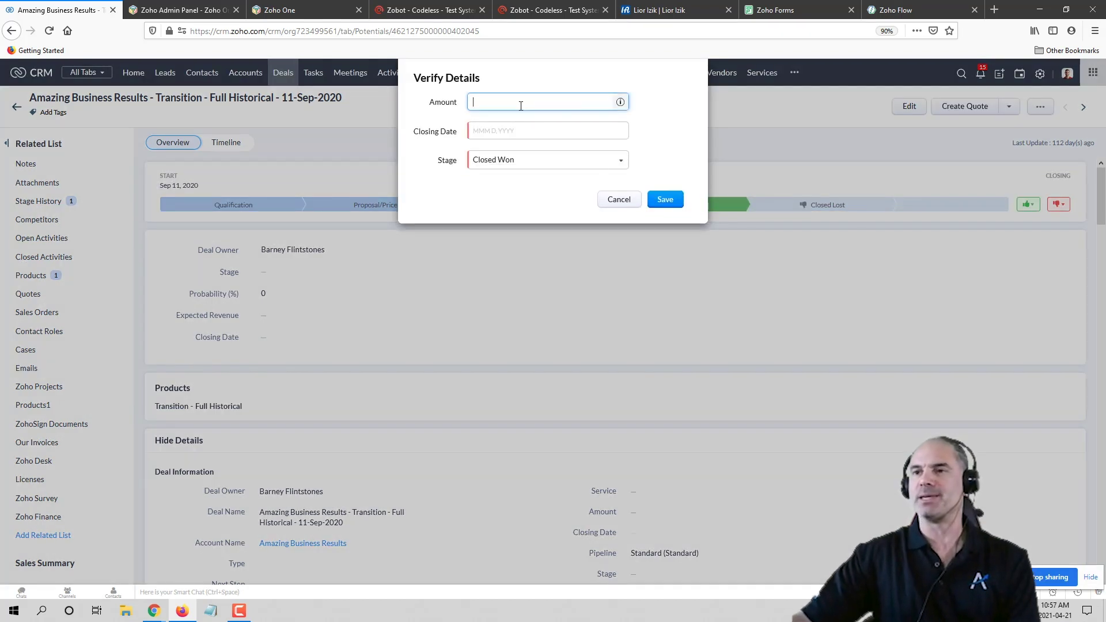
pyautogui.click(489, 129)
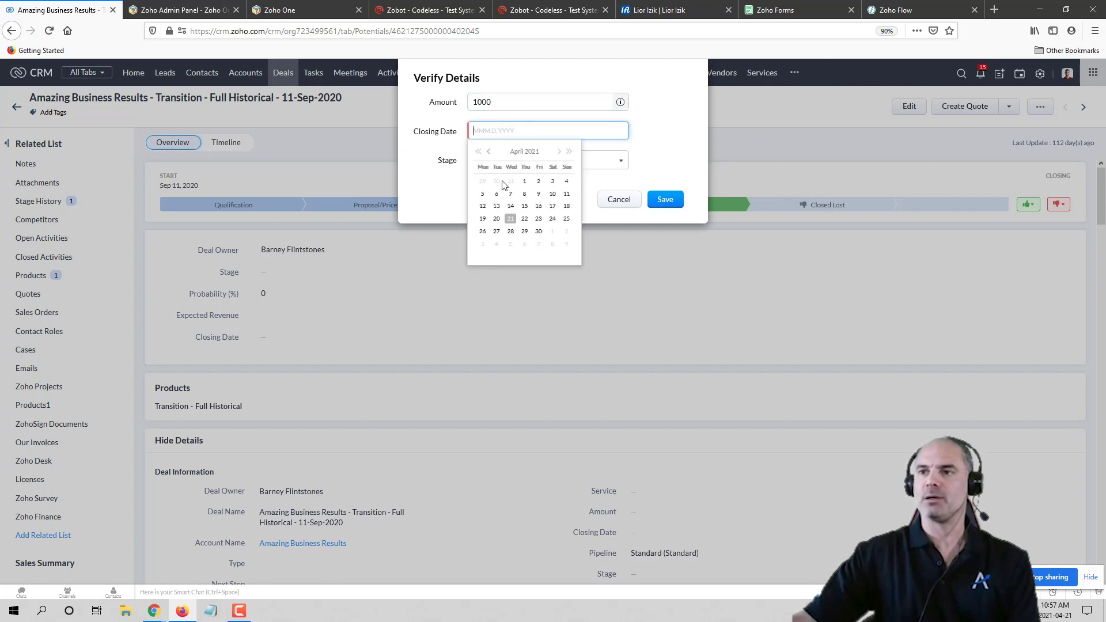
pyautogui.click(507, 218)
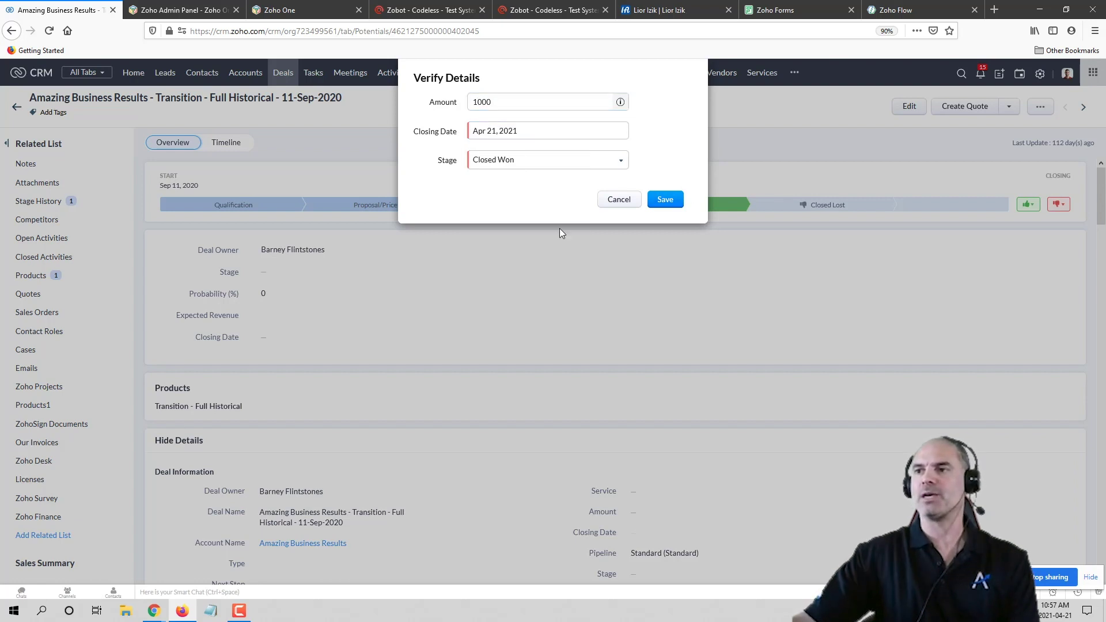
pyautogui.click(652, 204)
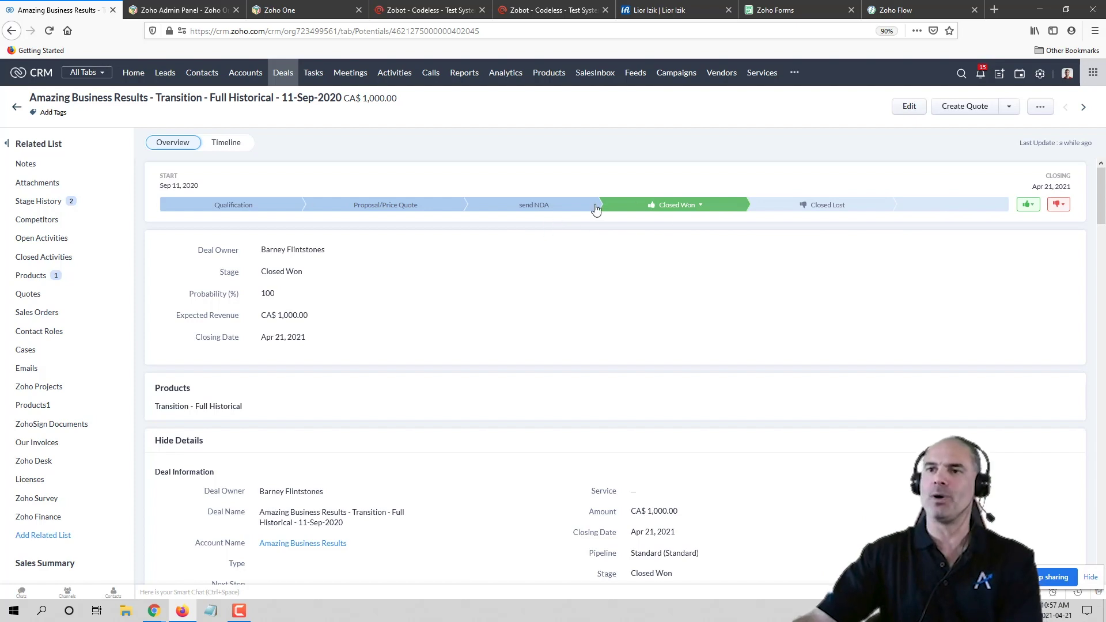
# Step: Open the CRM pipeline customization settings and review the Standard and Taxes pipelines, leaving their names as they are
pyautogui.click(1040, 74)
pyautogui.rightClick(1040, 74)
pyautogui.click(888, 223)
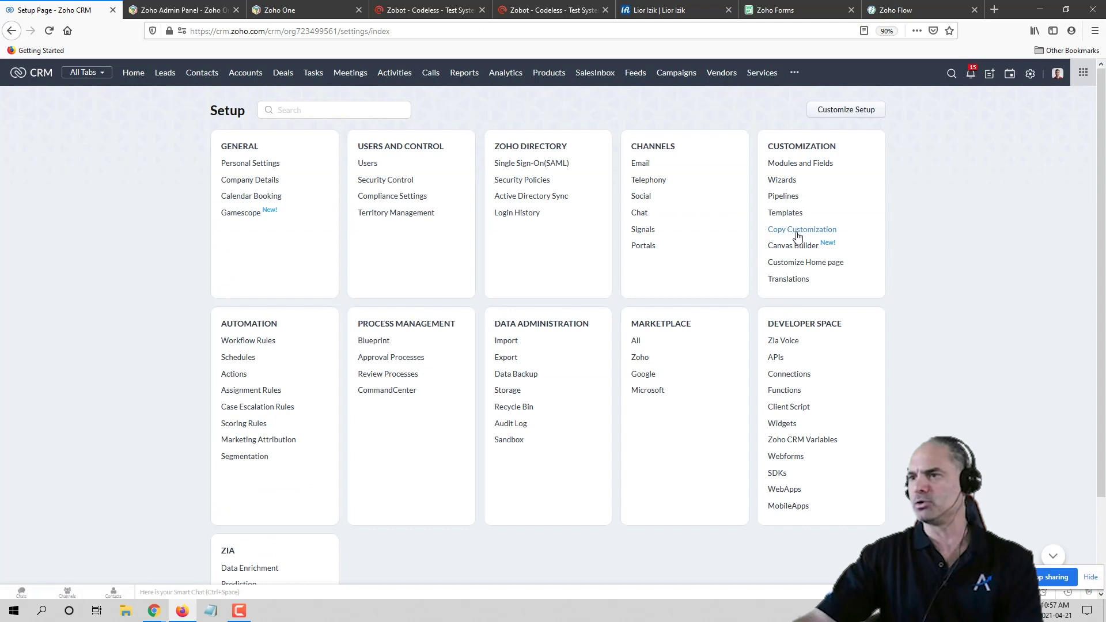
pyautogui.click(787, 197)
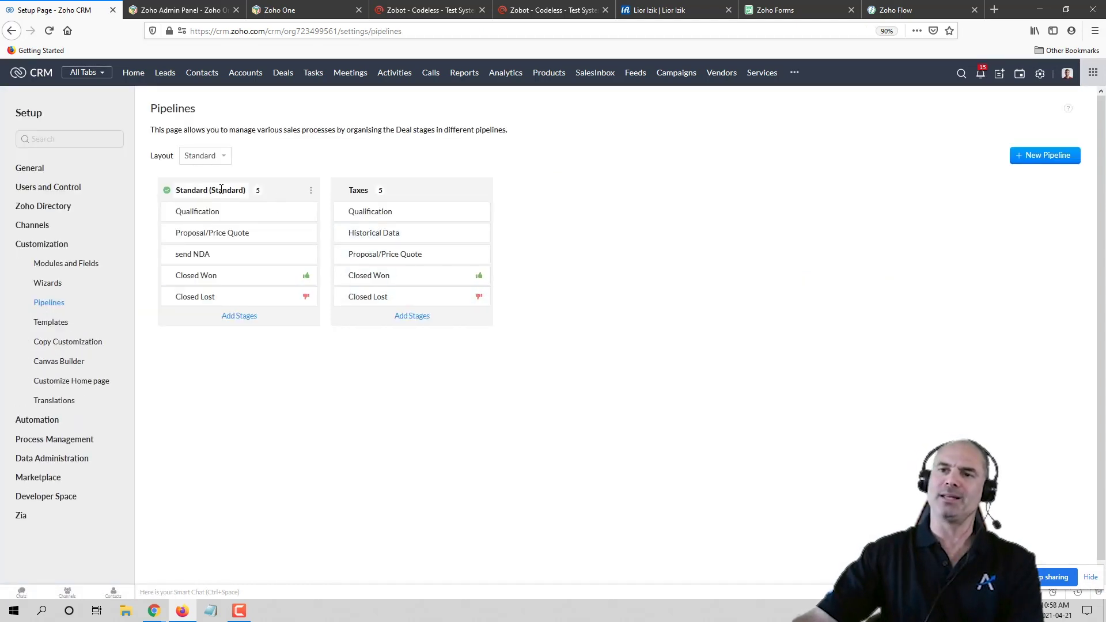
pyautogui.click(232, 189)
pyautogui.press('Escape')
pyautogui.click(370, 193)
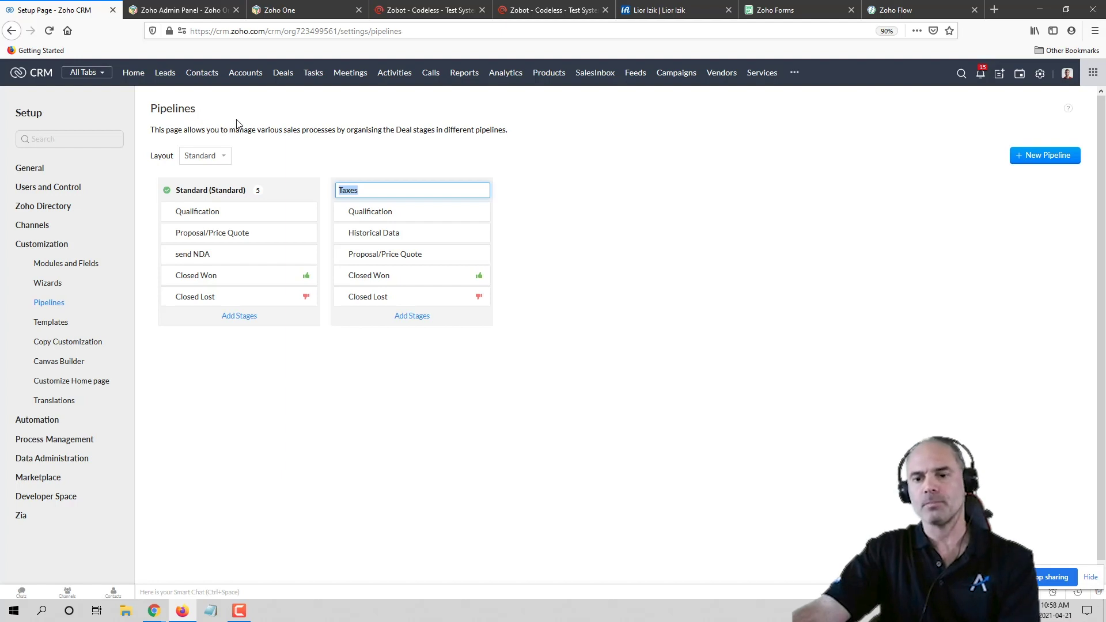
pyautogui.press('Return')
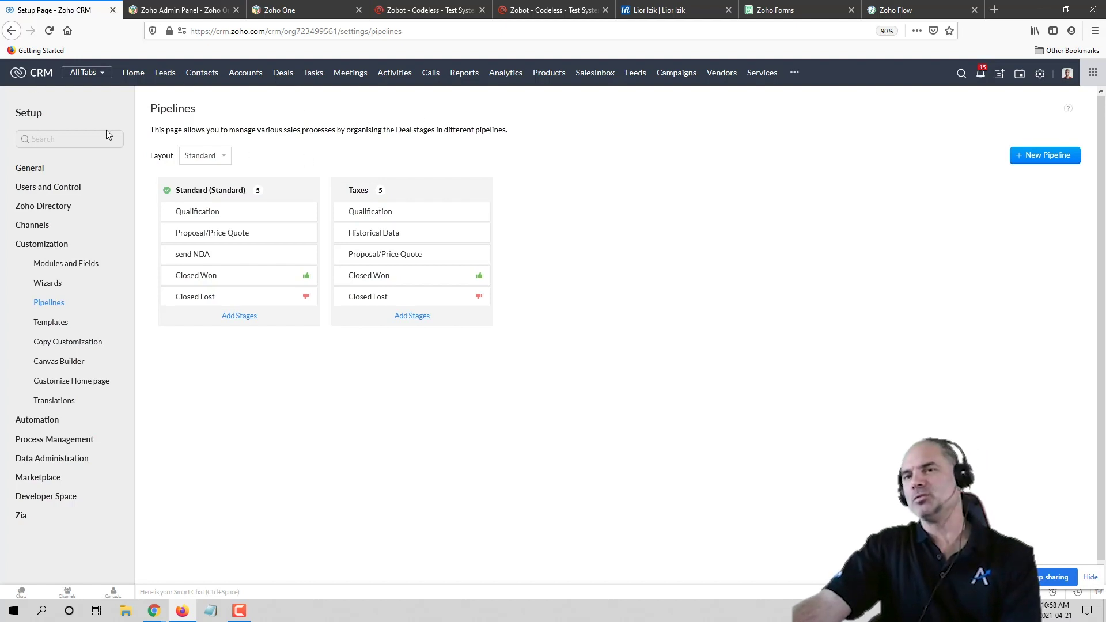
pyautogui.click(11, 30)
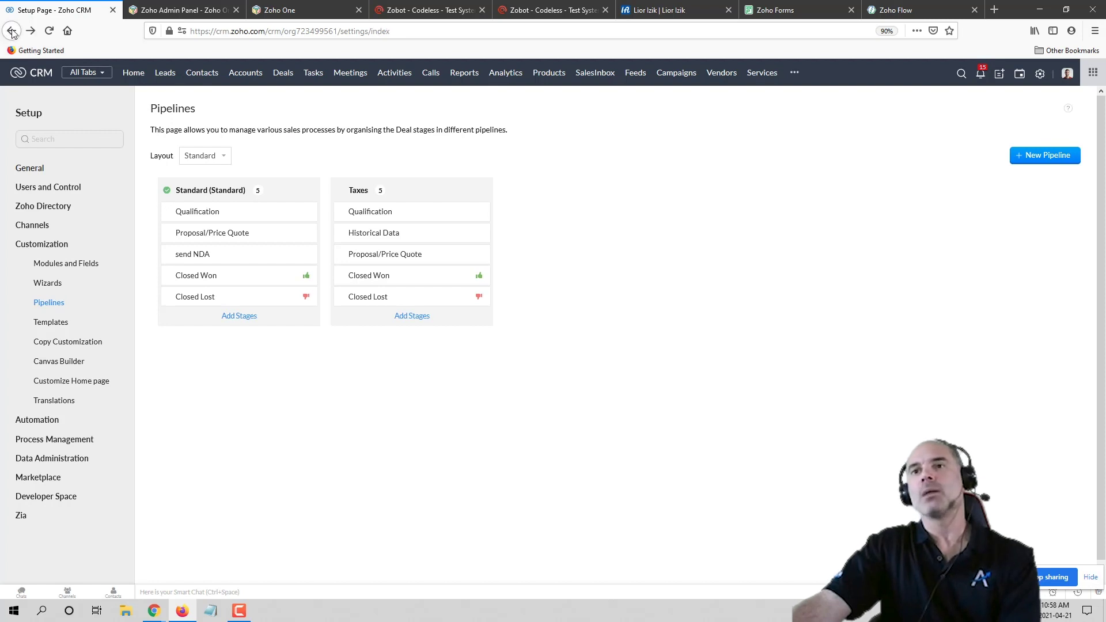
# Step: Return to the deals list and display it with the All Deals view
pyautogui.click(281, 73)
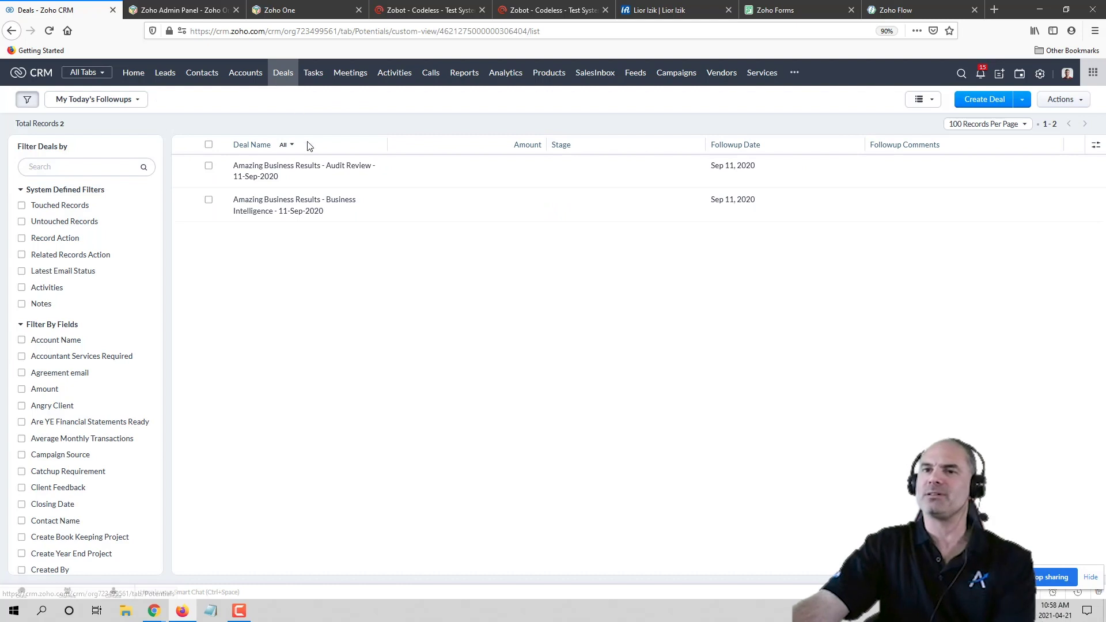
pyautogui.click(119, 102)
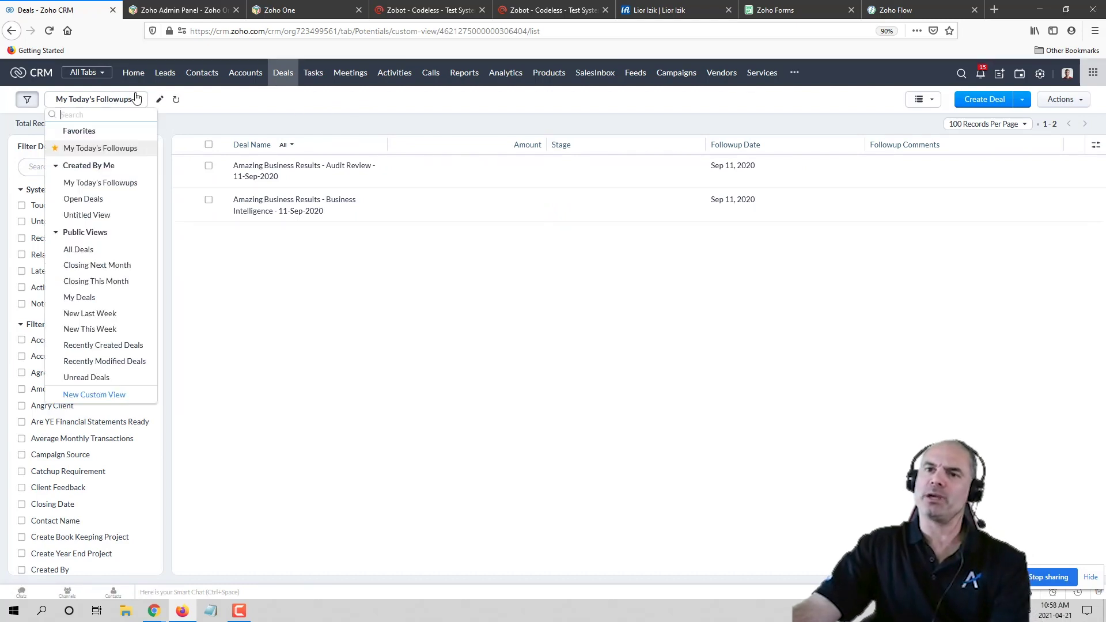
pyautogui.click(83, 256)
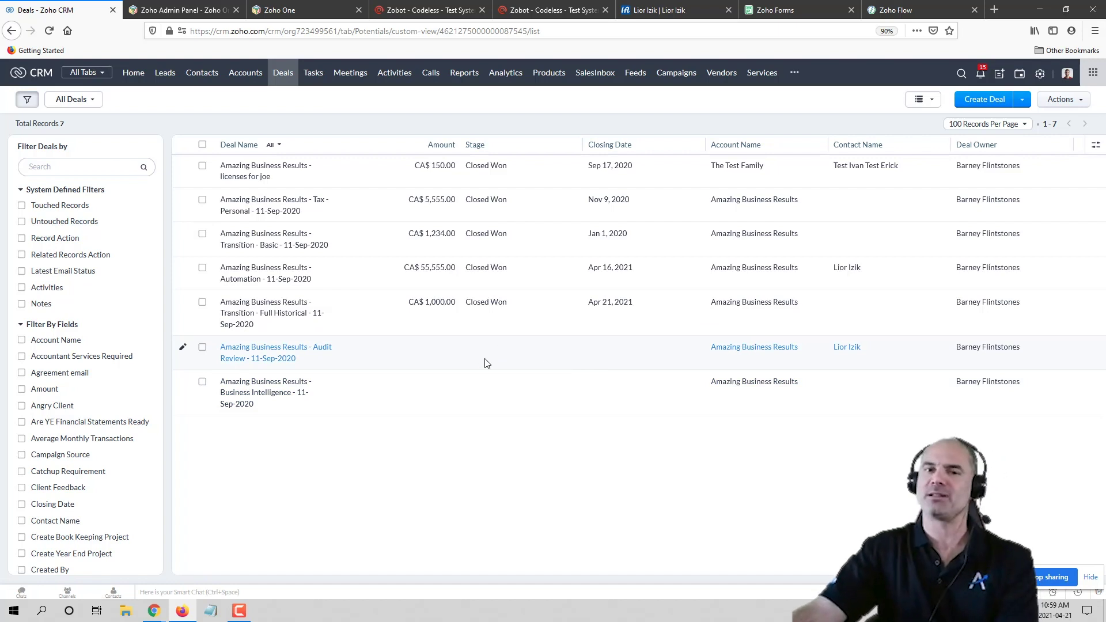
# Step: Start a new custom deals view named "All the open deal"
pyautogui.click(86, 101)
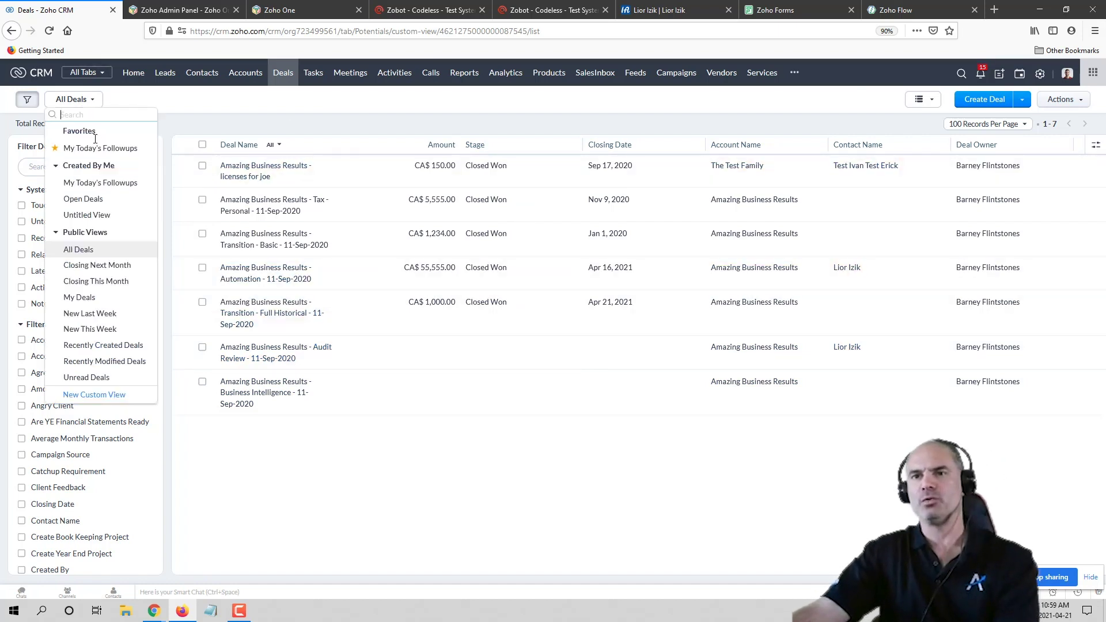
pyautogui.click(111, 396)
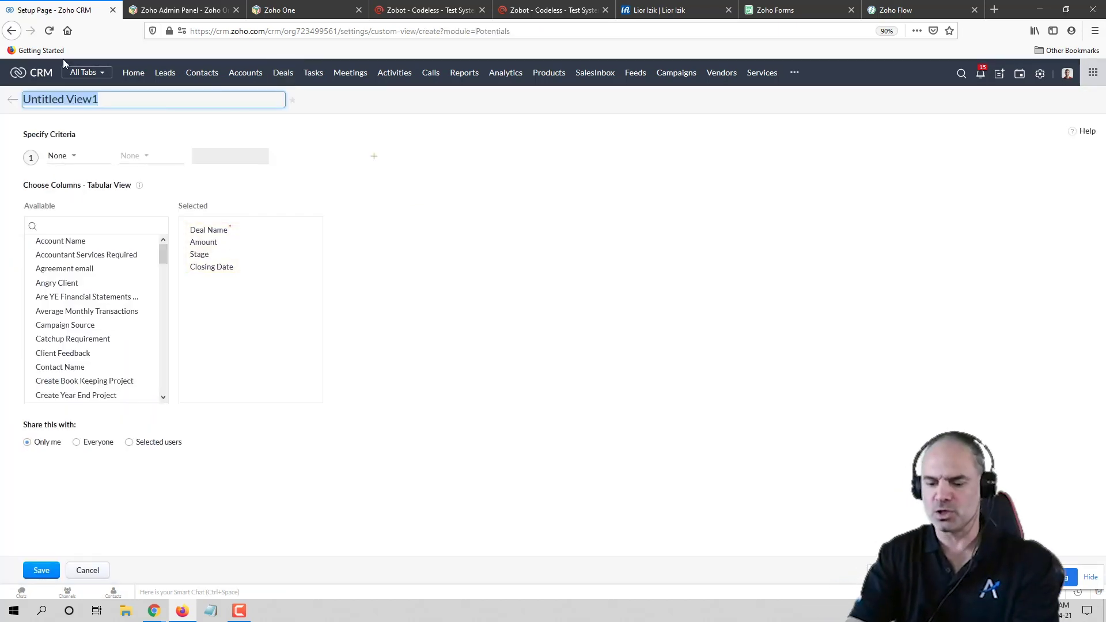
pyautogui.write('All the open deal')
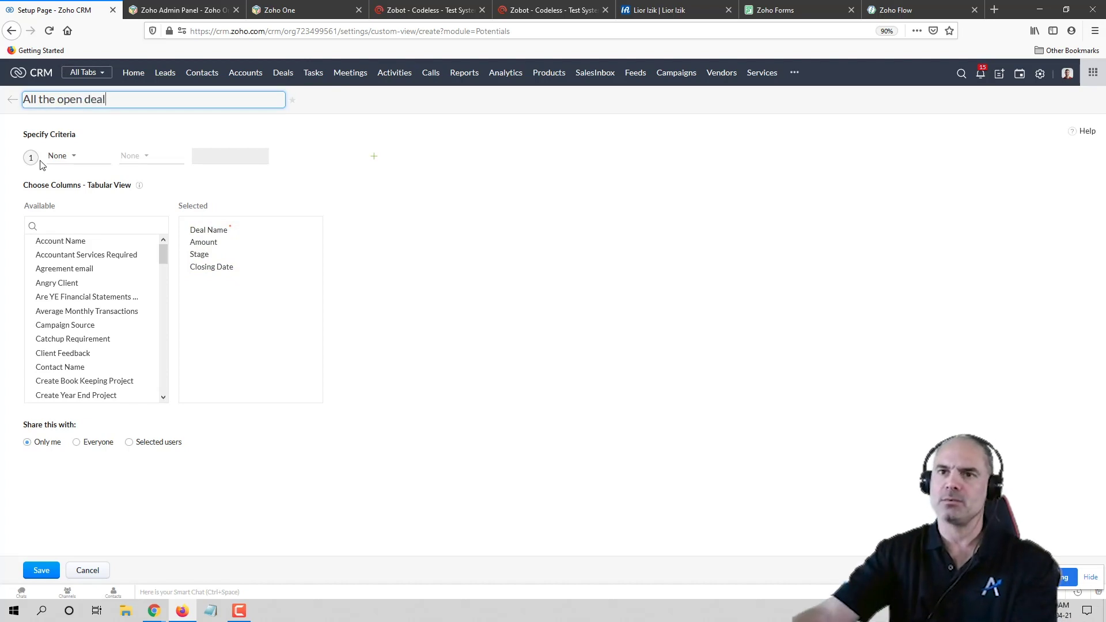
# Step: Set the view's first criterion to the Stage field with the "isn't" condition
pyautogui.click(57, 156)
pyautogui.write('stag')
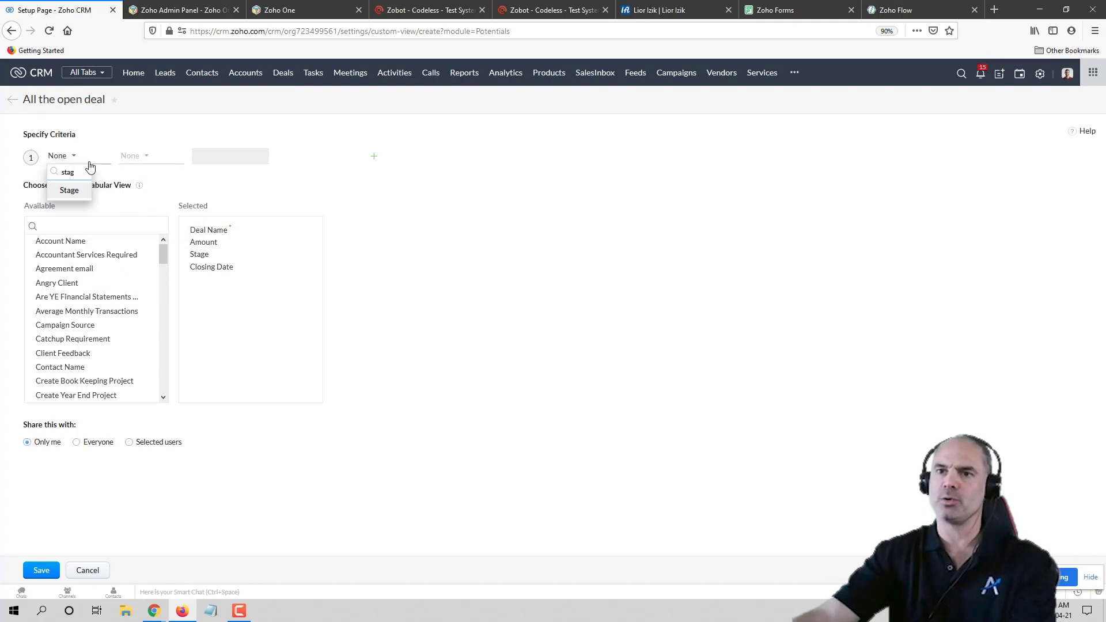
pyautogui.click(69, 190)
pyautogui.click(136, 156)
pyautogui.click(164, 210)
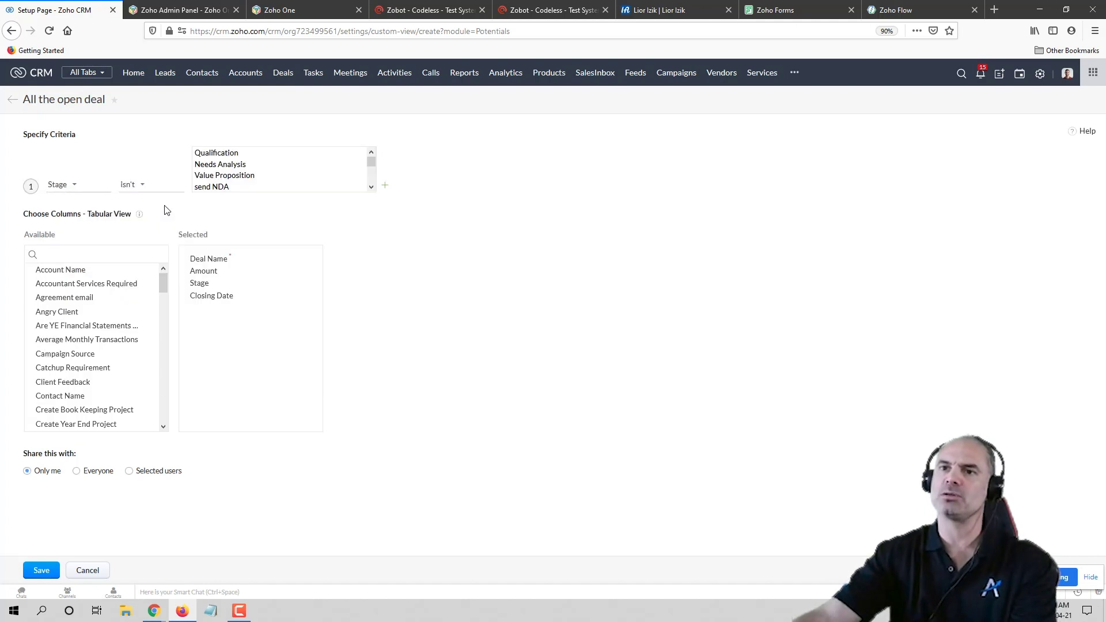
# Step: Exclude the stages Closed-Lost to Competition, Closed Won and Closed Lost in the Stage criterion, and save the view
pyautogui.click(216, 157)
pyautogui.write('cl')
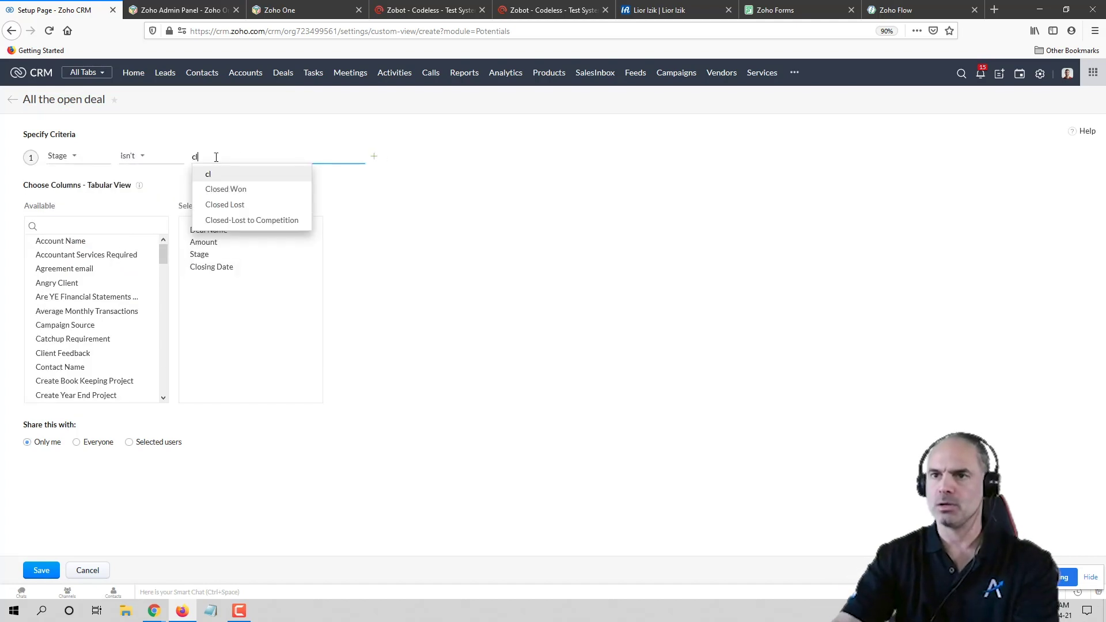
pyautogui.click(253, 219)
pyautogui.write('x')
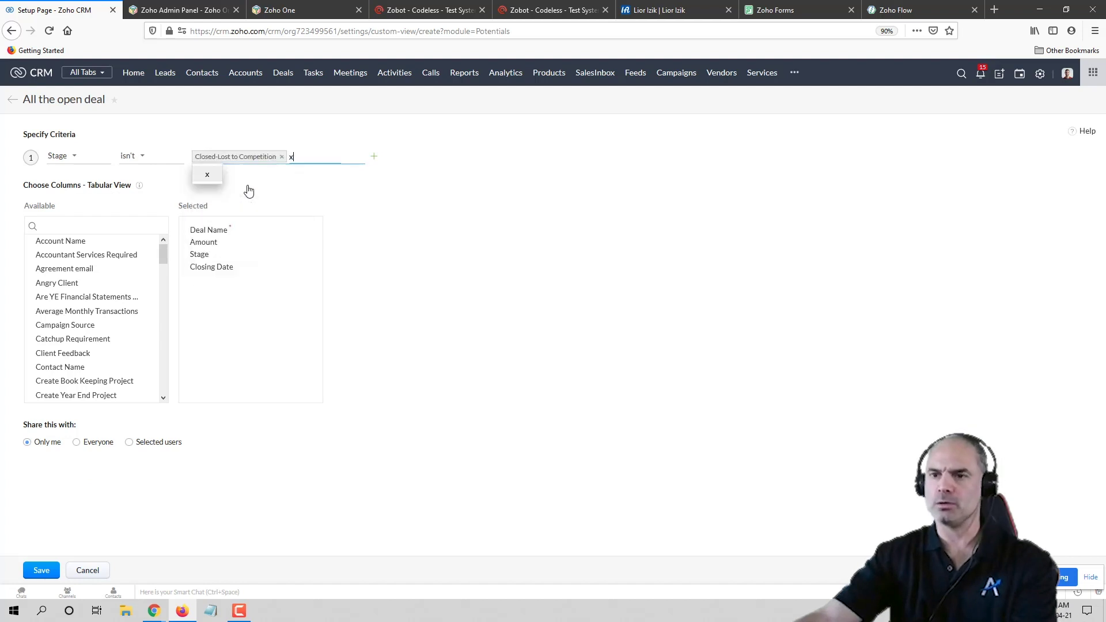
pyautogui.press('BackSpace')
pyautogui.write('clo')
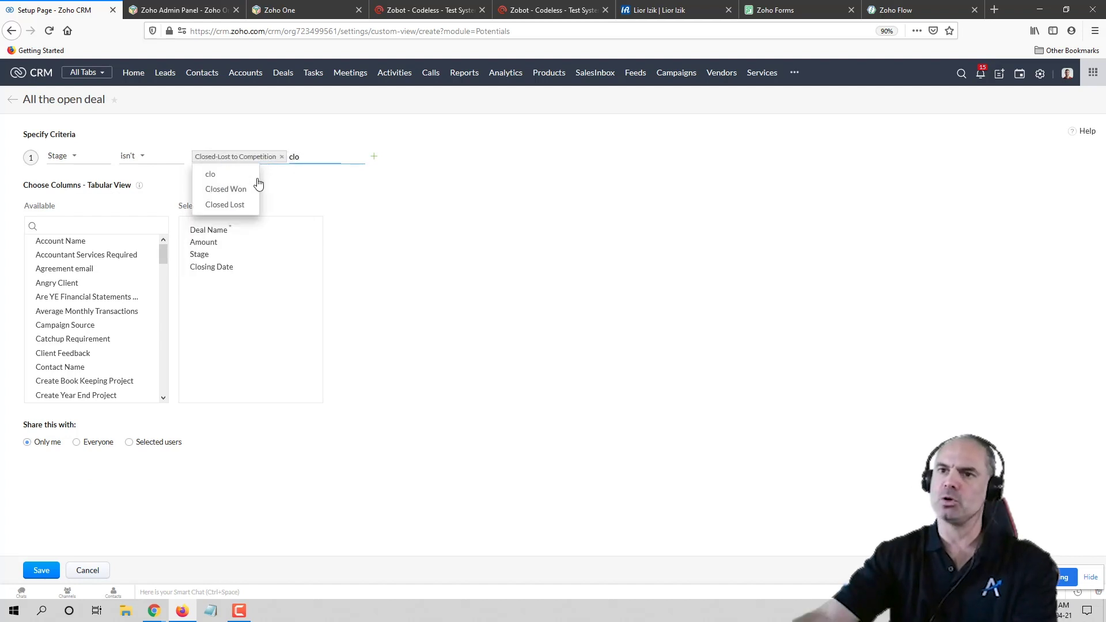
pyautogui.click(235, 190)
pyautogui.write('clo')
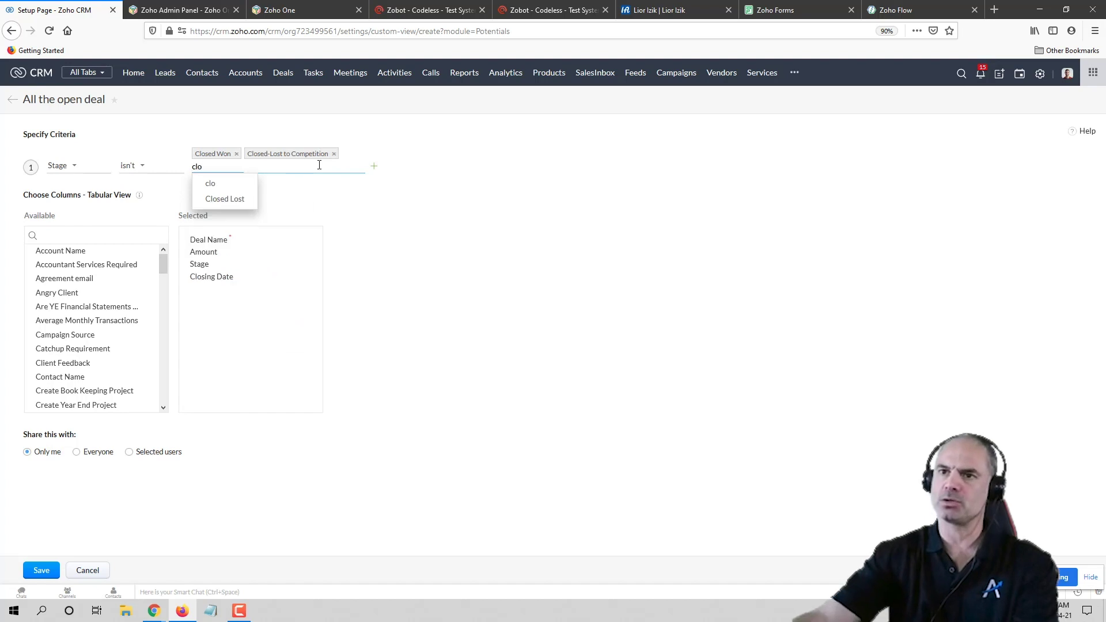
pyautogui.click(226, 200)
pyautogui.click(557, 206)
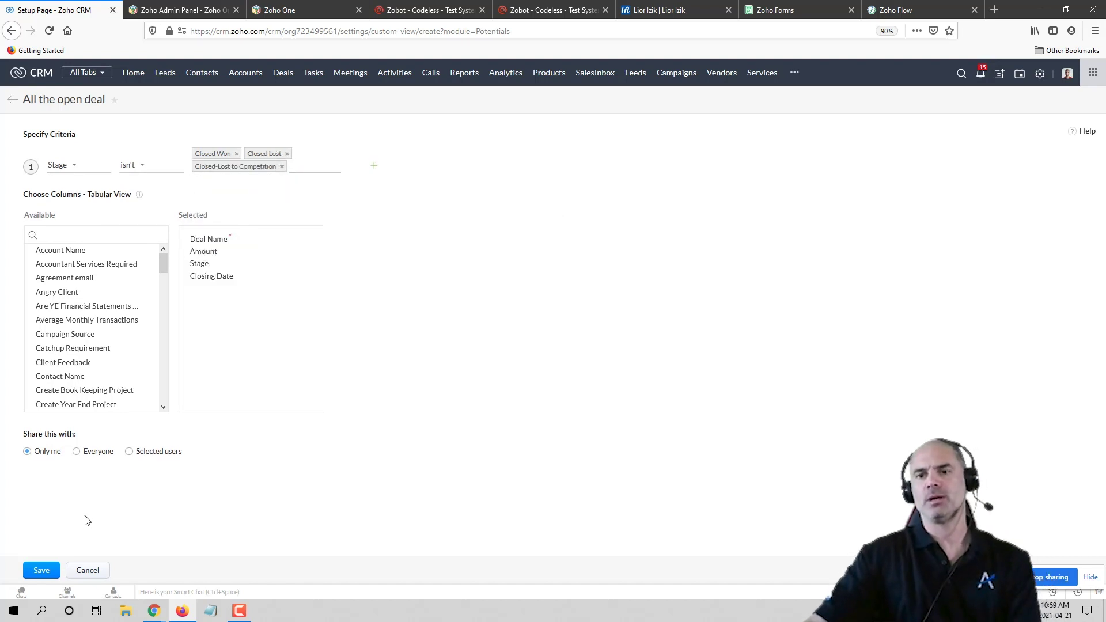
pyautogui.click(41, 571)
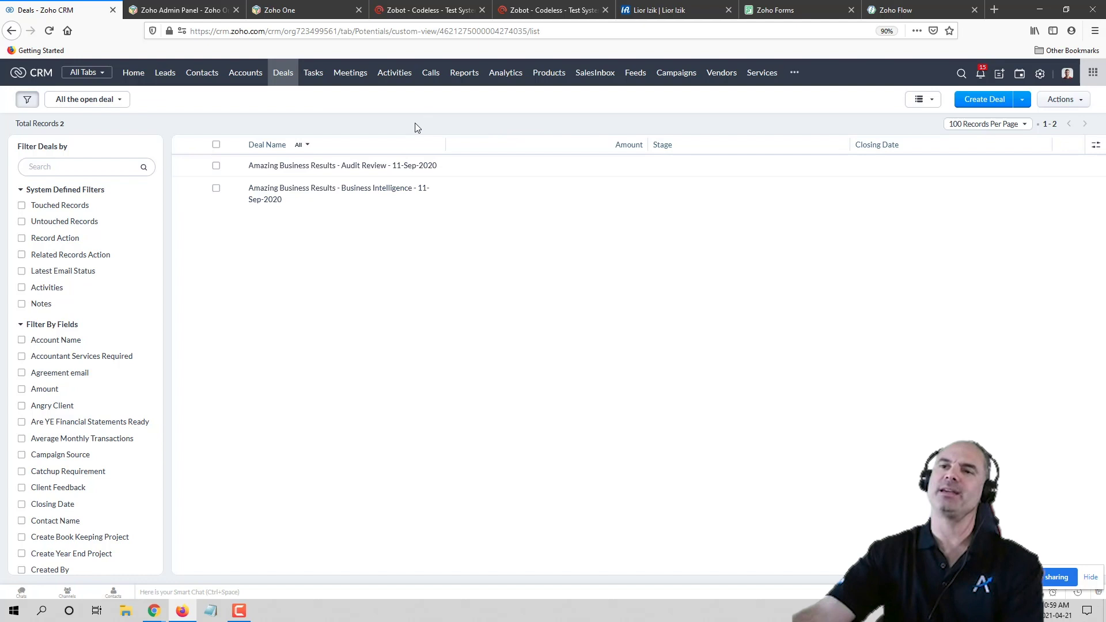
# Step: Switch the deals list to My Today's Followups and open the "Audit Review" deal
pyautogui.click(112, 101)
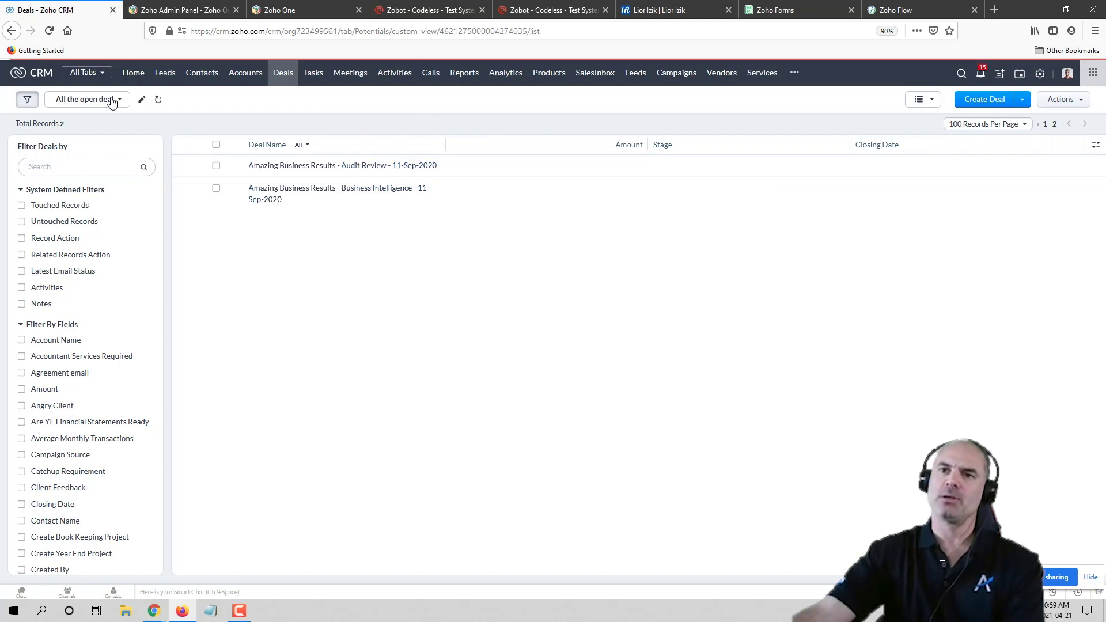
pyautogui.click(116, 149)
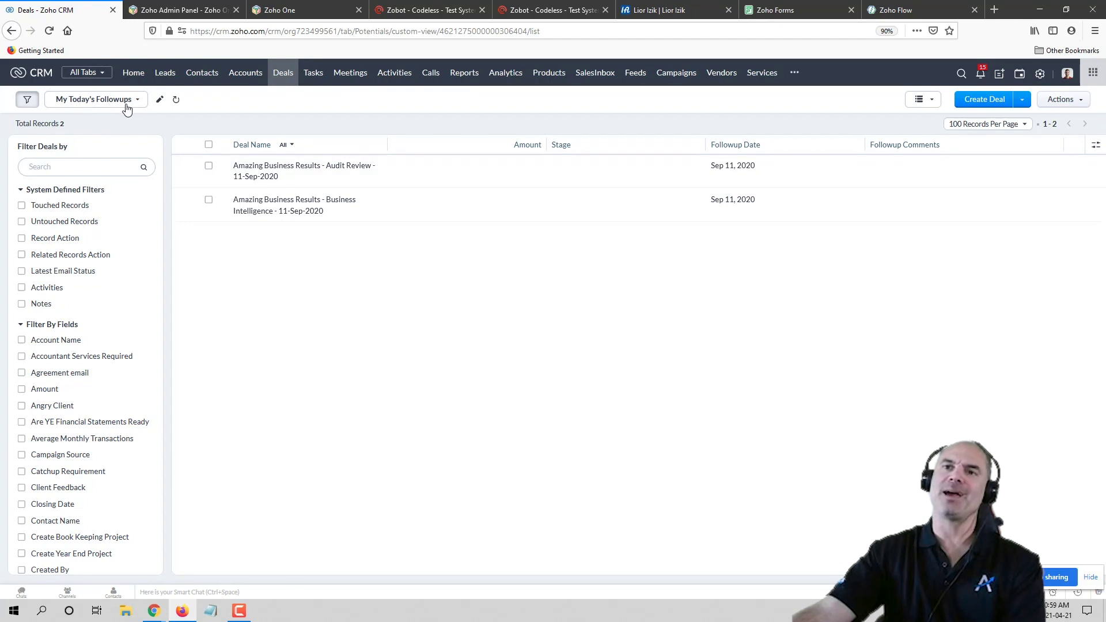
pyautogui.click(387, 174)
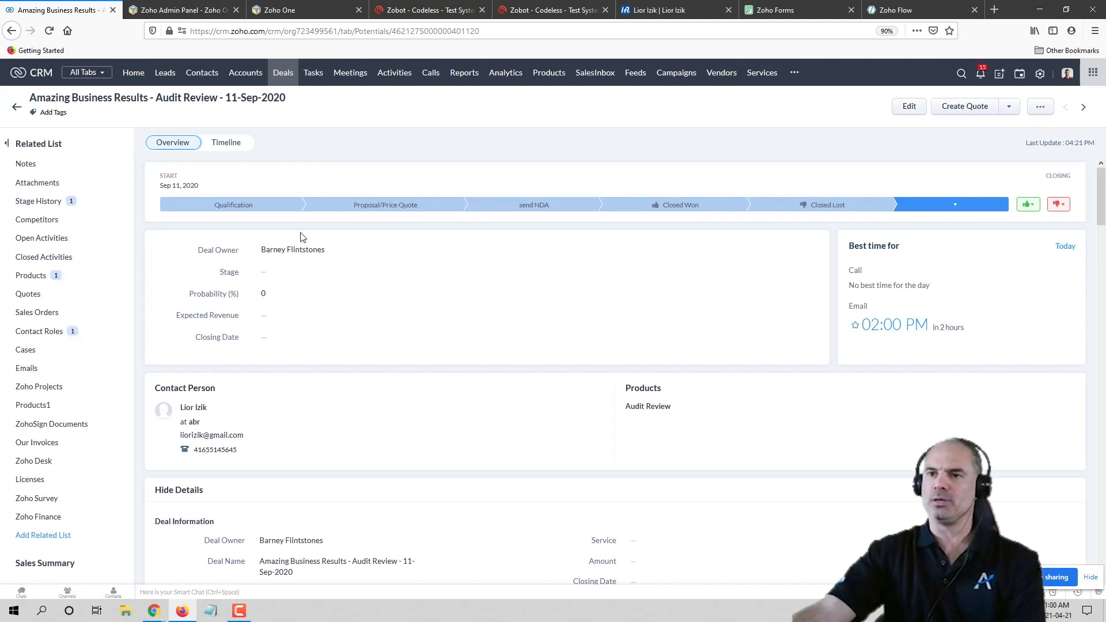
# Step: Set the Followup Date in the deal's Followup Section to May 30, 2021 and save the field
pyautogui.moveTo(305, 249)
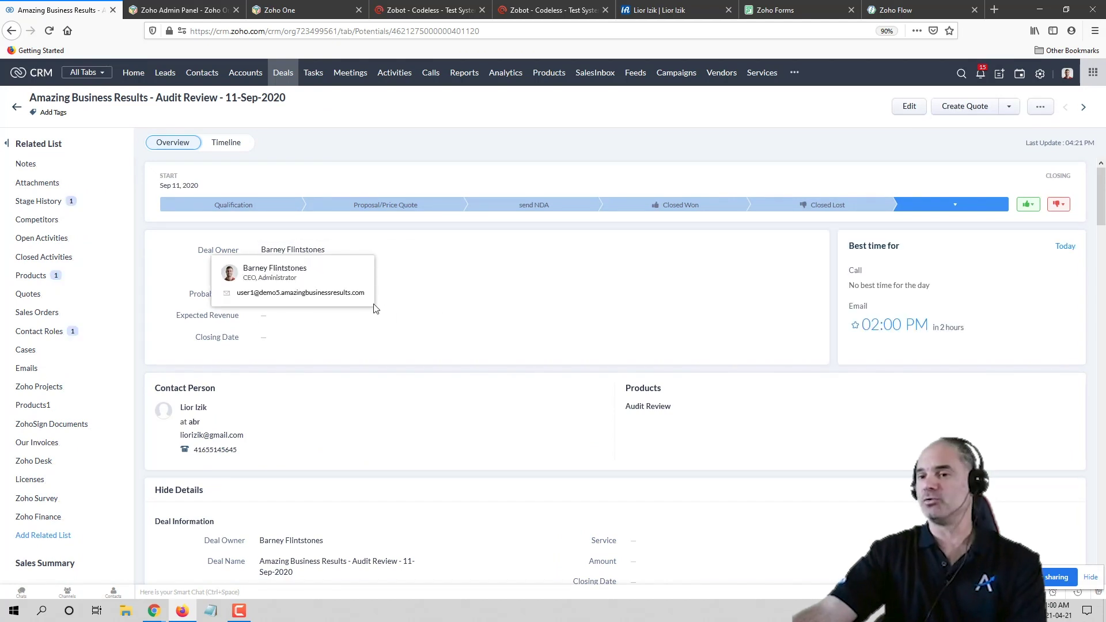
pyautogui.scroll(-10, 438, 415)
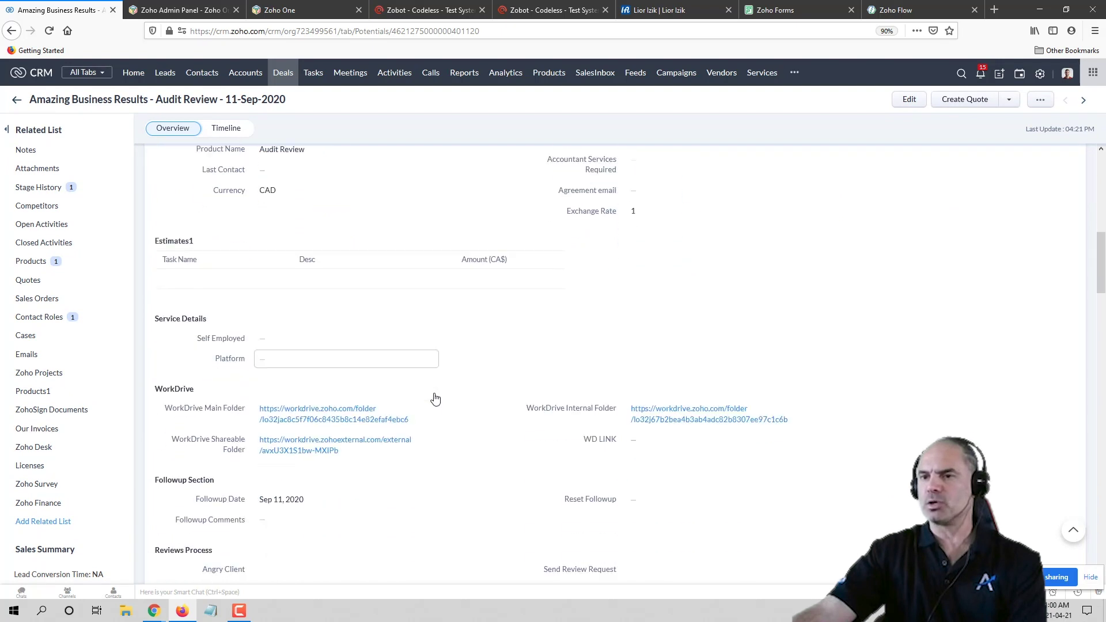
pyautogui.scroll(-2, 436, 399)
pyautogui.moveTo(164, 349); pyautogui.dragTo(228, 361)
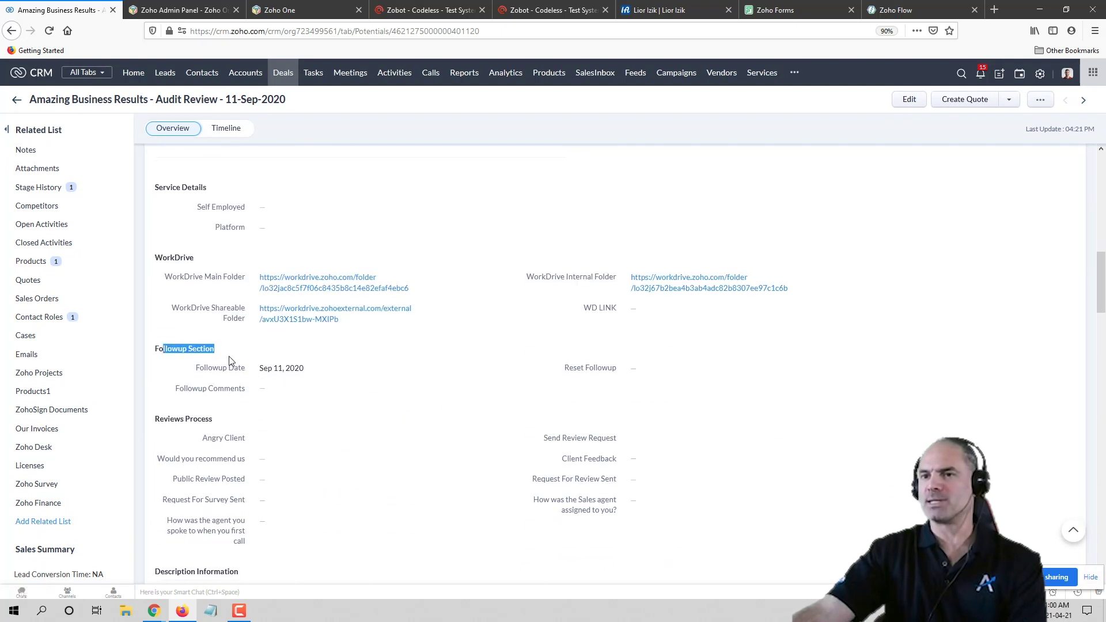
pyautogui.click(303, 373)
pyautogui.click(401, 367)
pyautogui.click(276, 495)
pyautogui.click(319, 368)
pyautogui.click(347, 387)
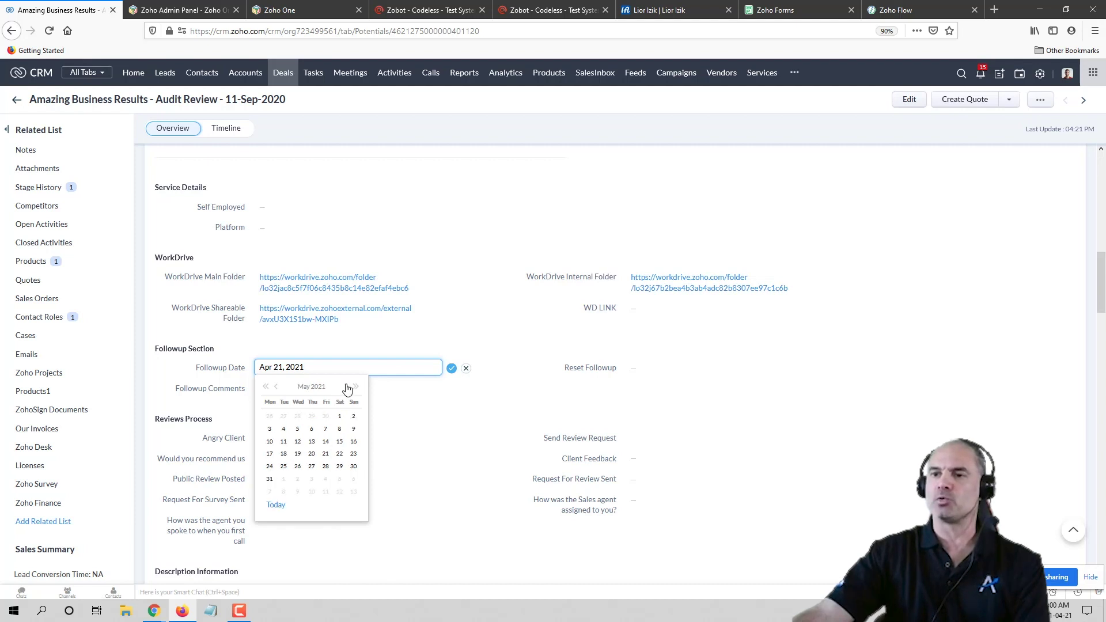
pyautogui.click(353, 466)
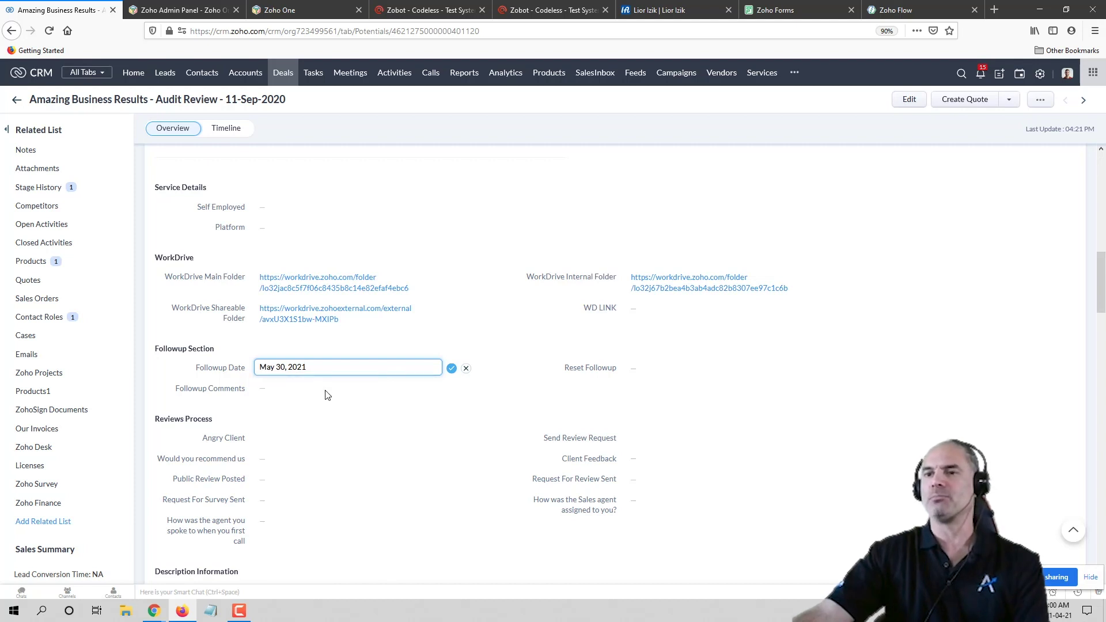
pyautogui.click(452, 368)
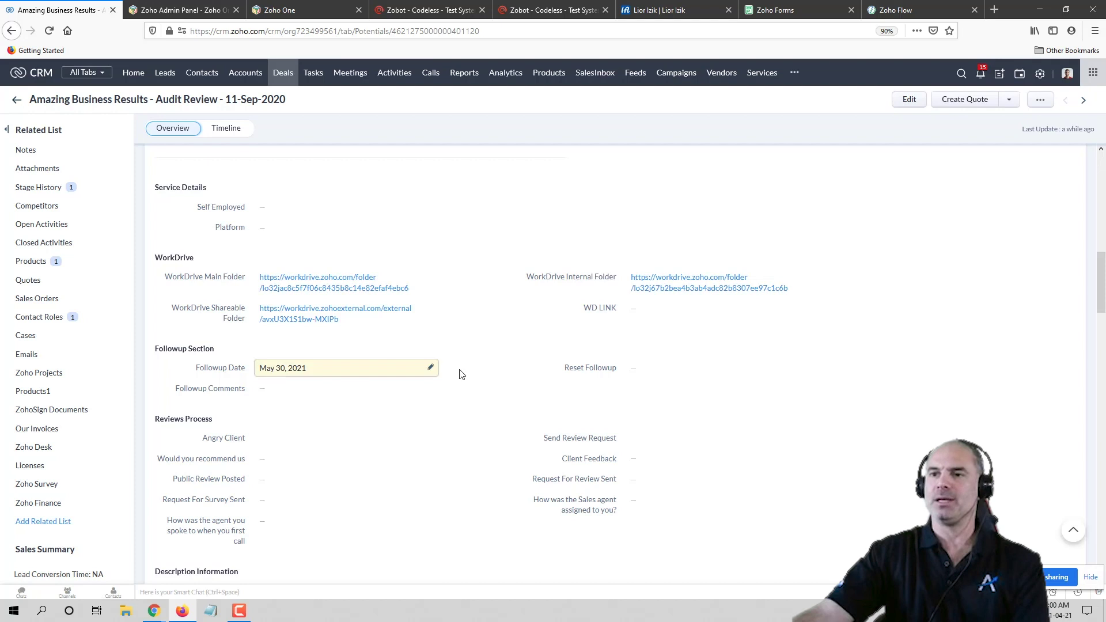
# Step: Return to the deals list, review the criteria and columns of the My Today's Followups view, and save the view
pyautogui.click(283, 75)
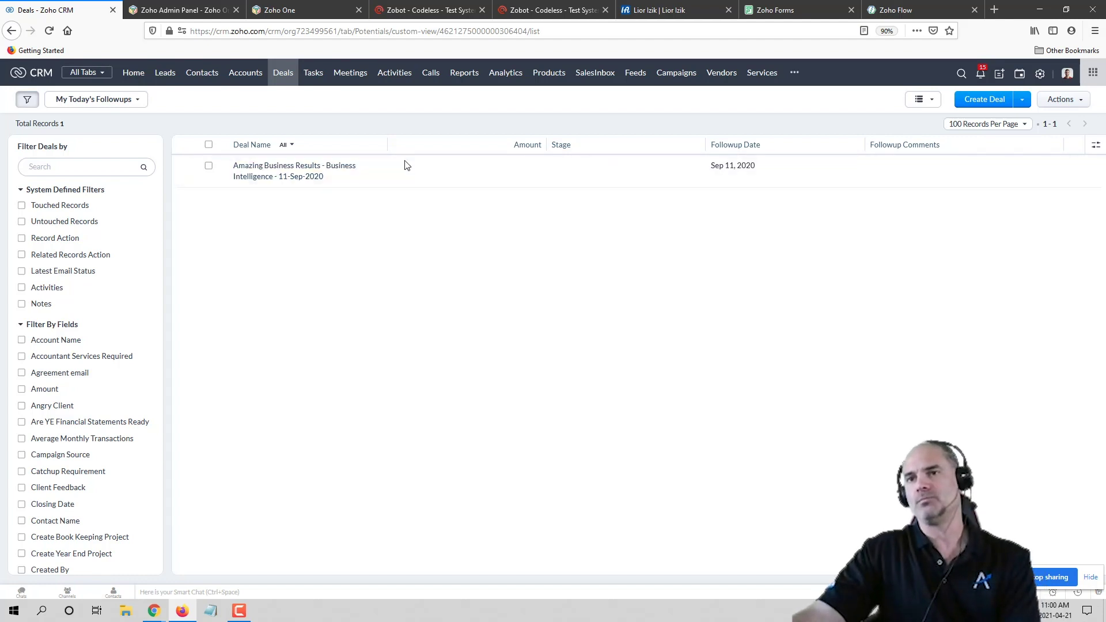
pyautogui.click(160, 100)
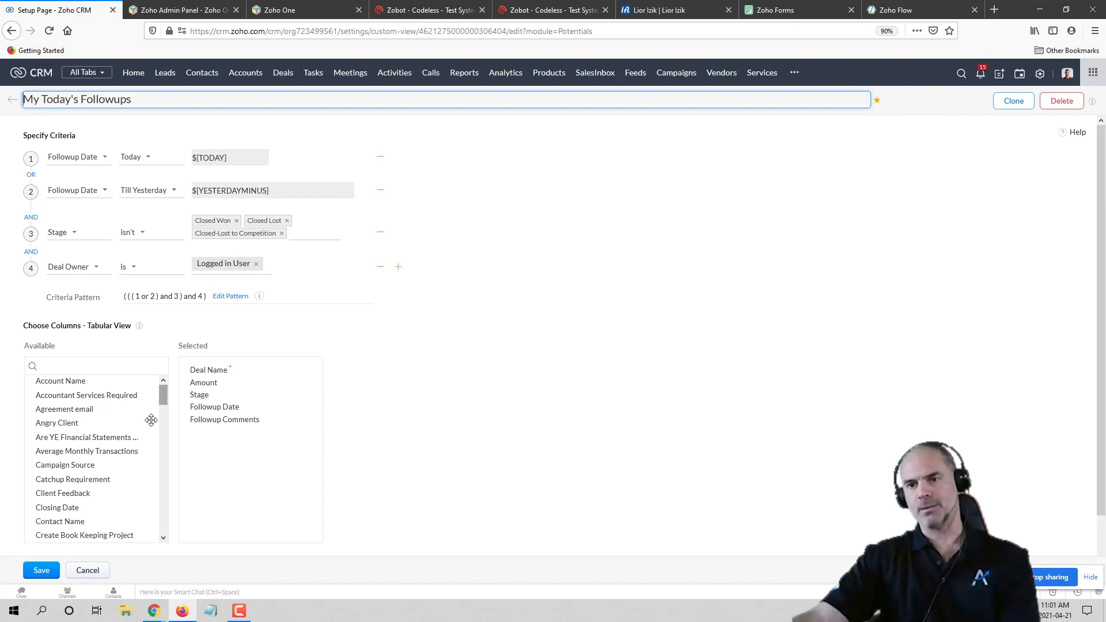
pyautogui.click(42, 571)
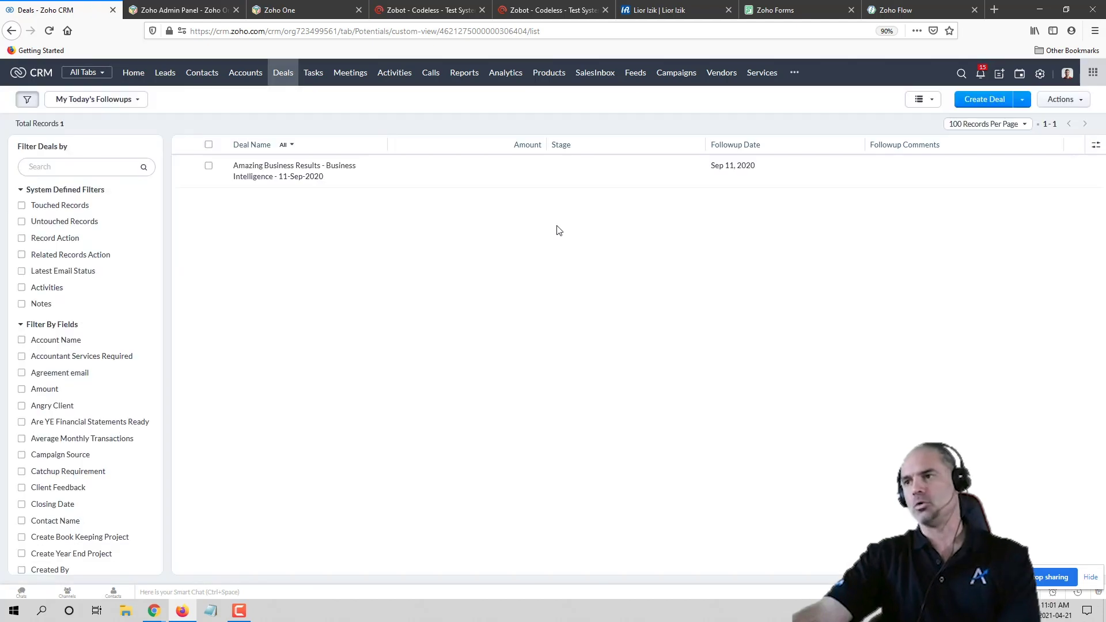